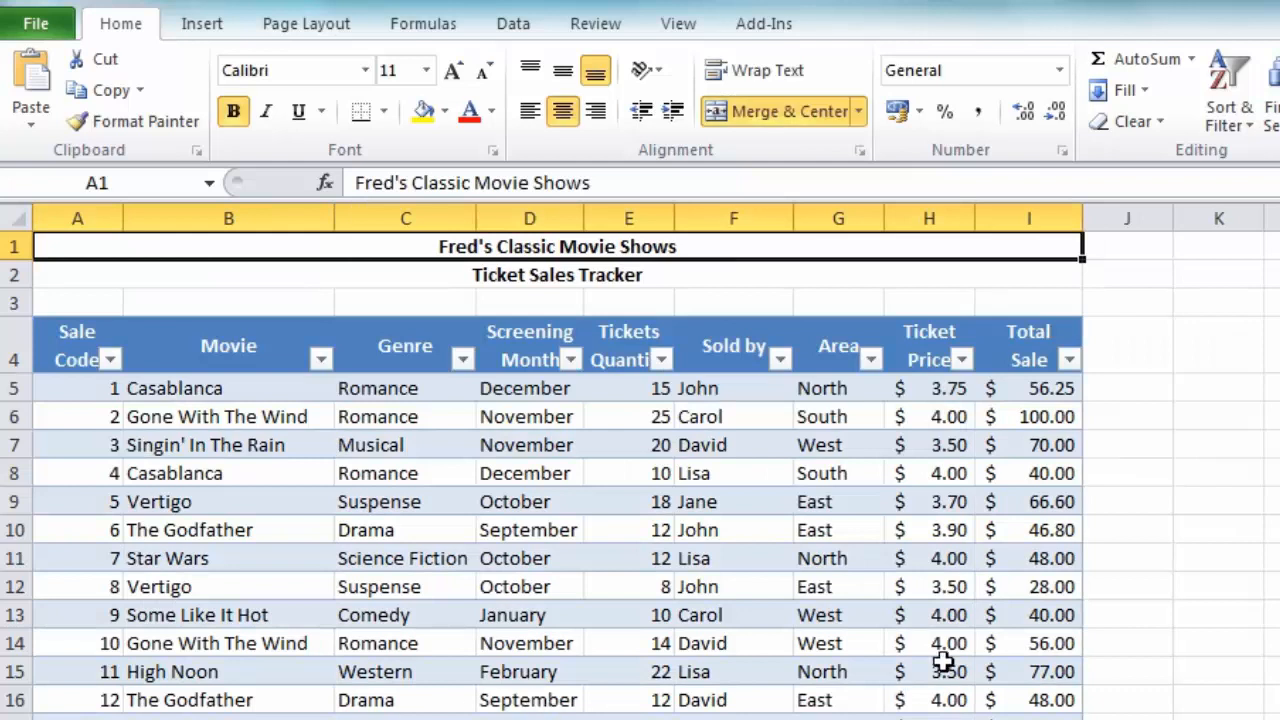
Step: Convert the ticket sales table to a normal range, starting from a cell inside the table
left_click(503, 553)
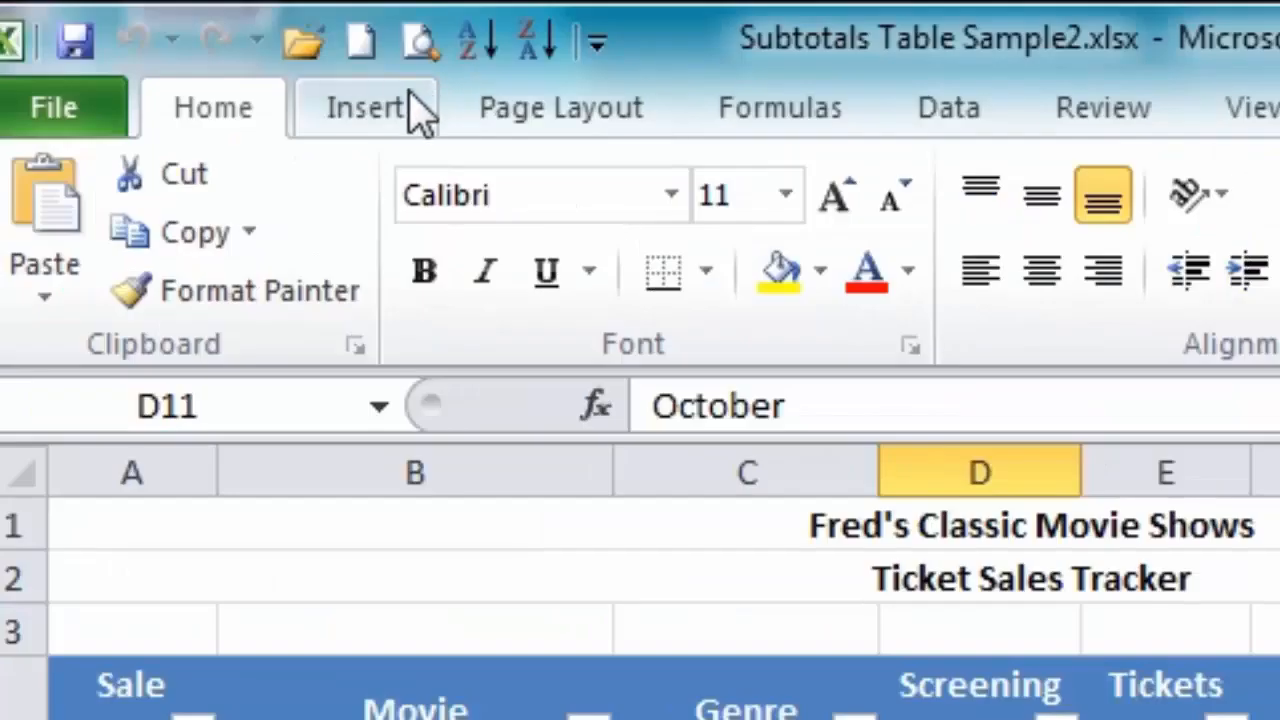
left_click(418, 112)
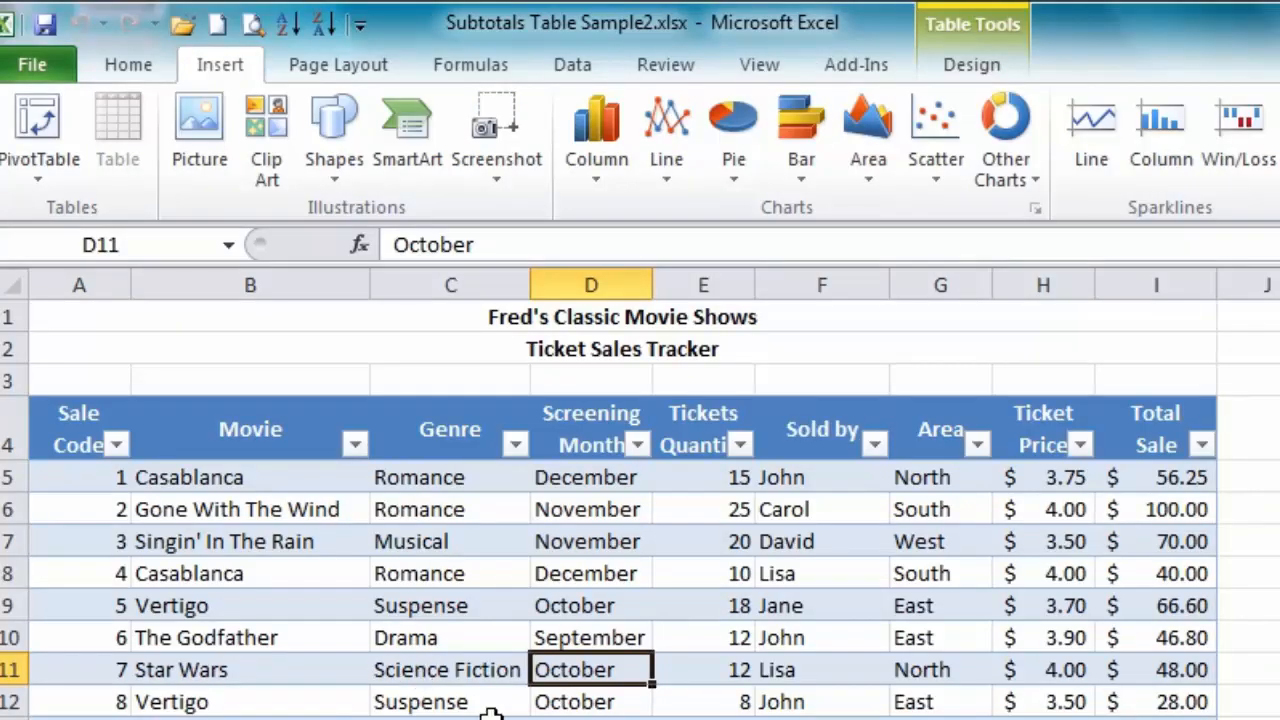
left_click(1006, 65)
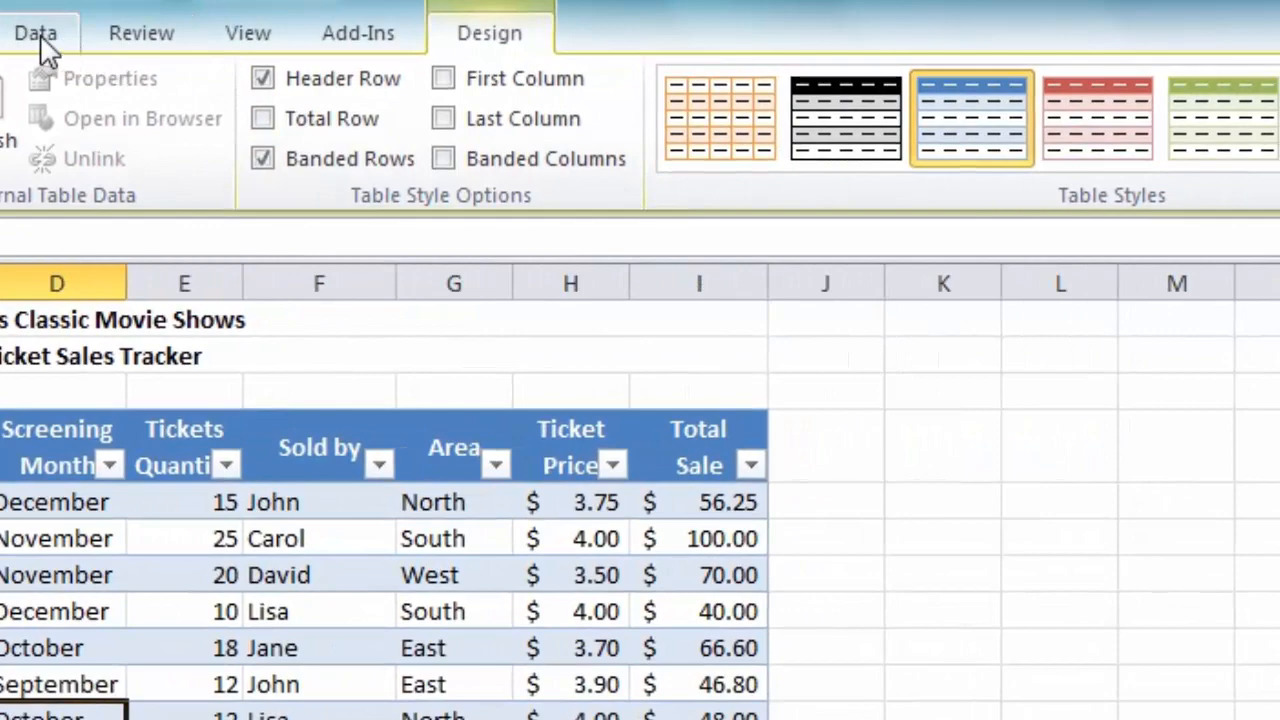
left_click(36, 33)
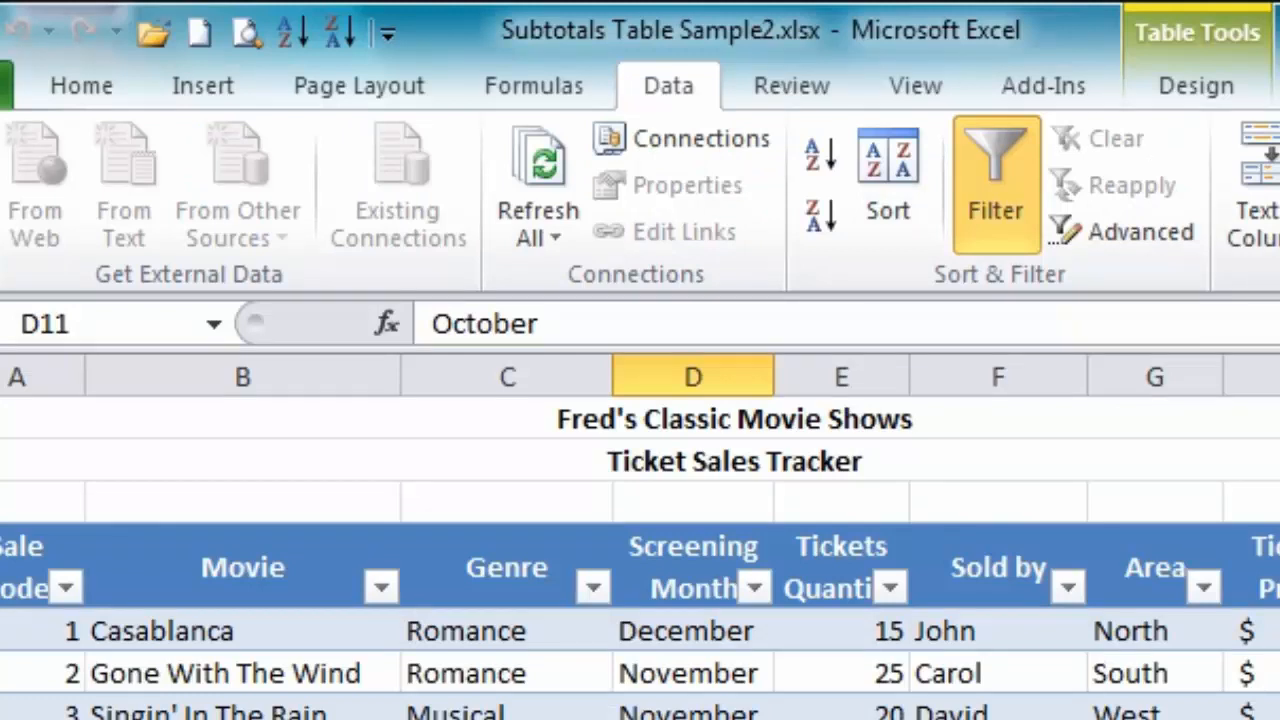
left_click(1205, 82)
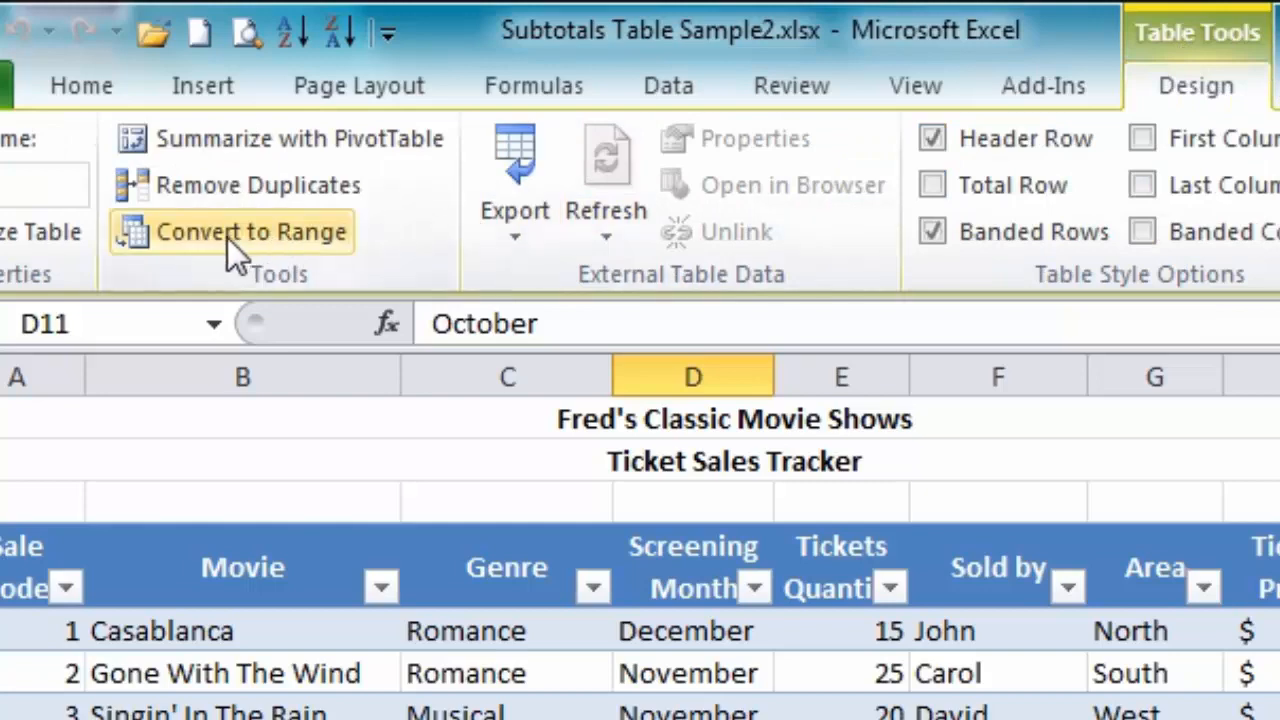
left_click(267, 233)
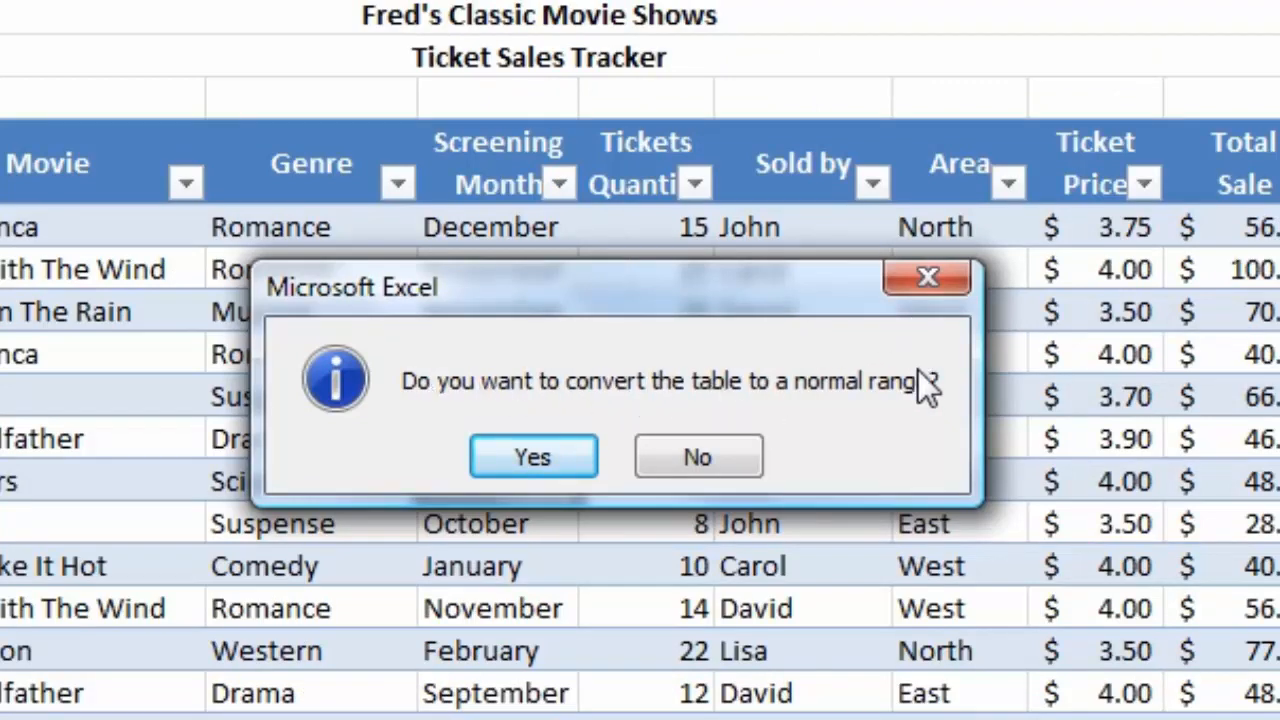
left_click(525, 460)
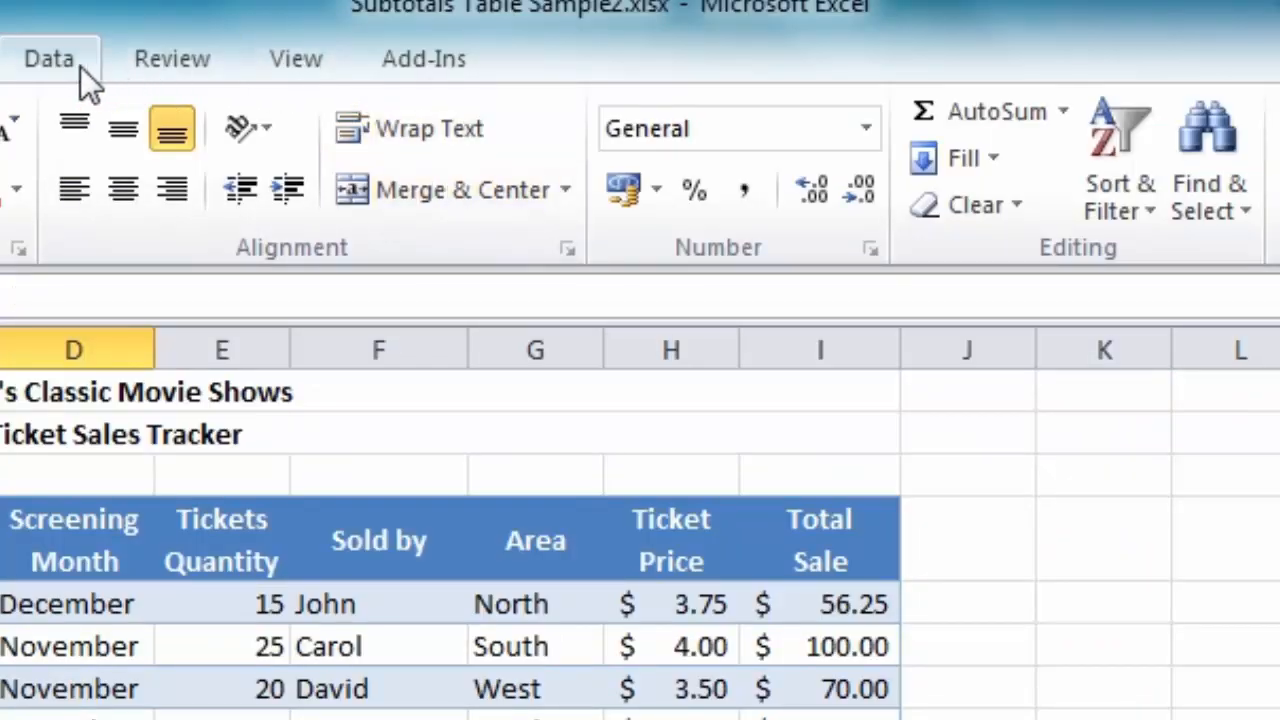
Step: Sort the ticket sales list by the Movie column in ascending order
left_click(65, 64)
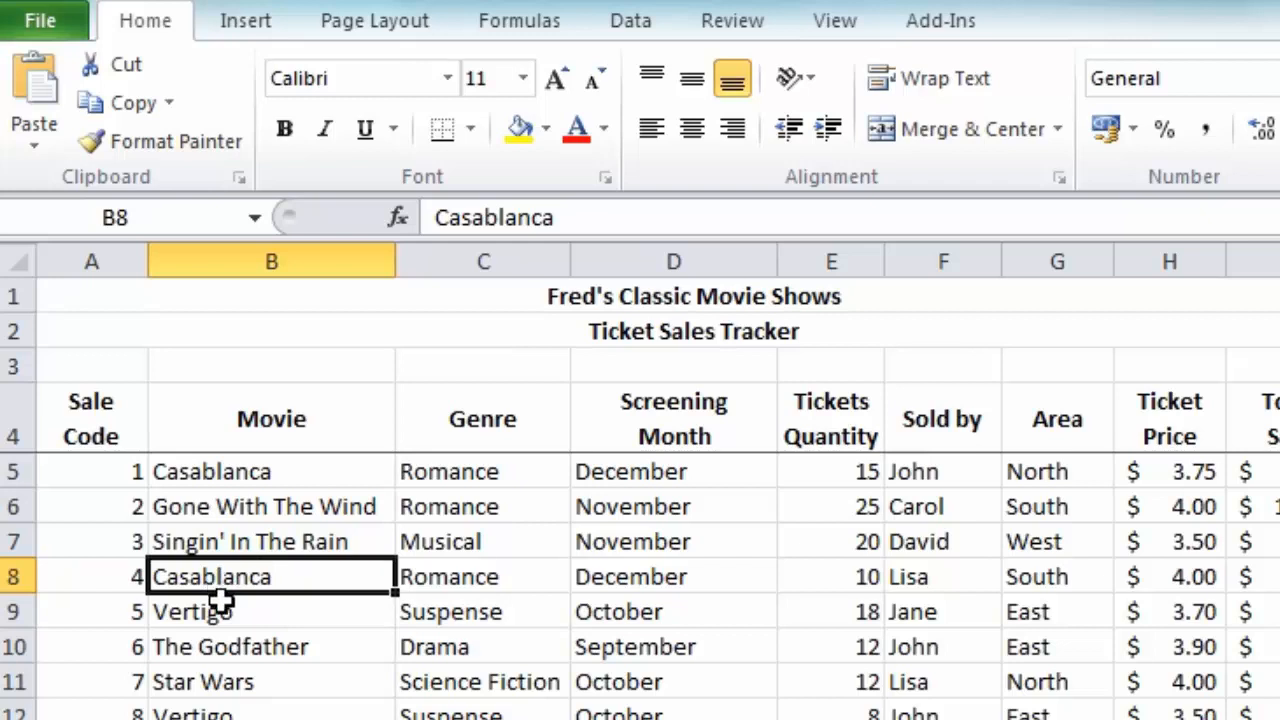
left_click(631, 22)
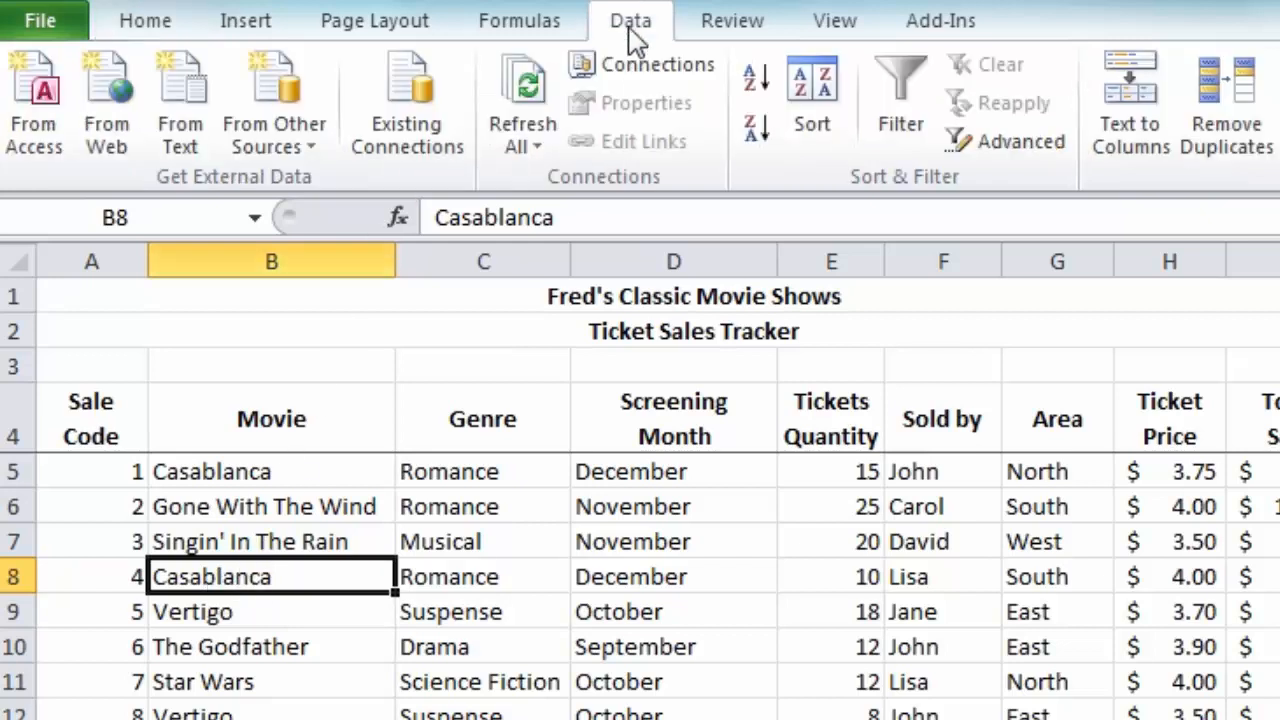
left_click(757, 80)
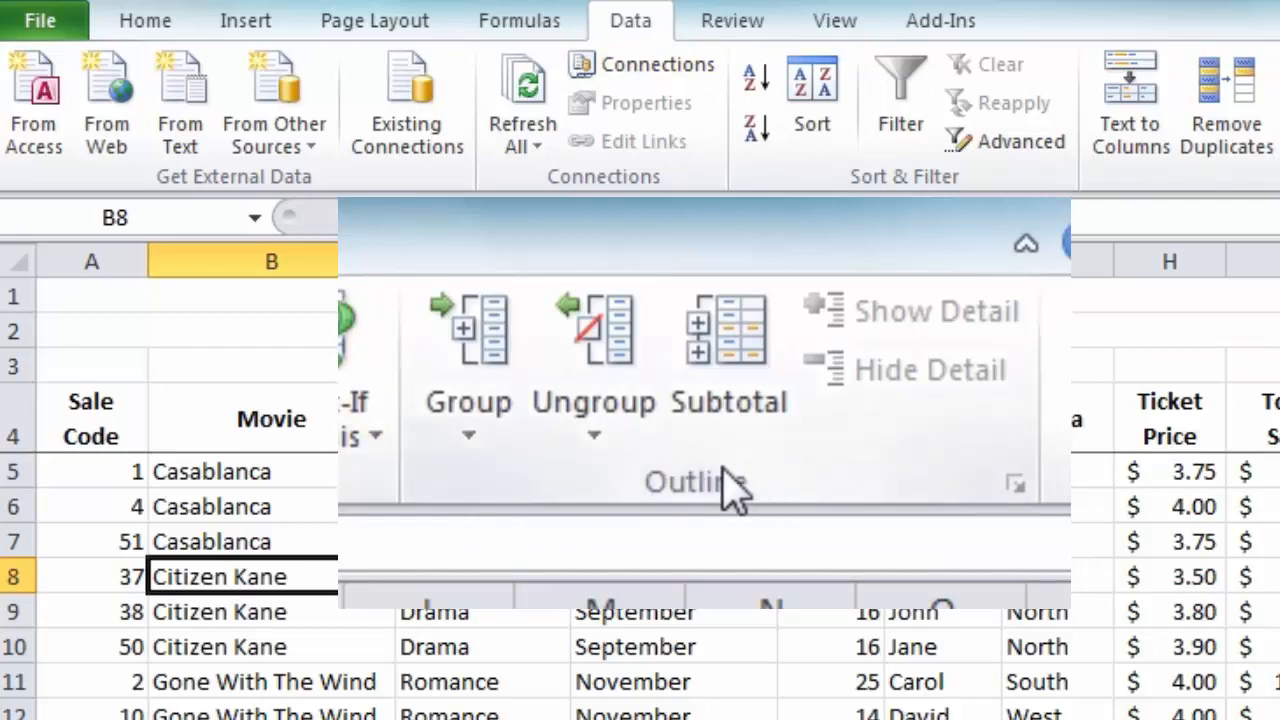
Step: Start the Subtotal command on the ticket sales list and group the subtotals at each change in Movie
left_click(745, 375)
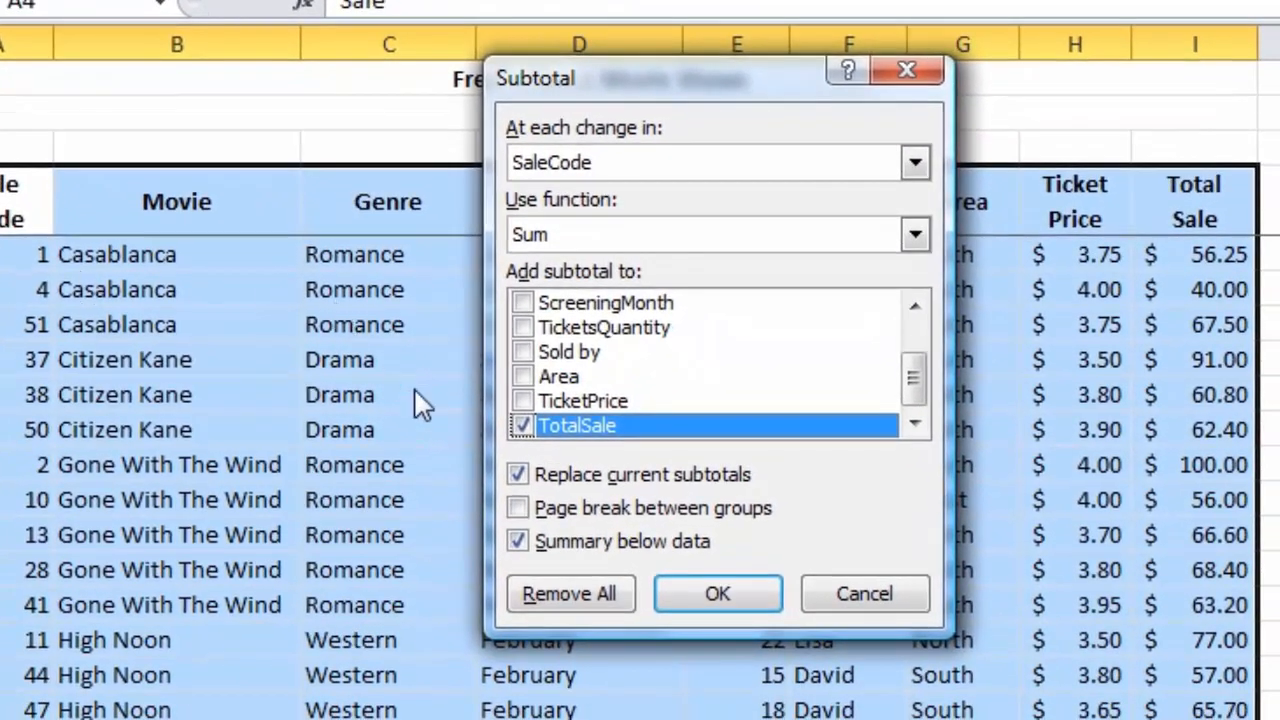
left_click_drag(757, 86, 735, 115)
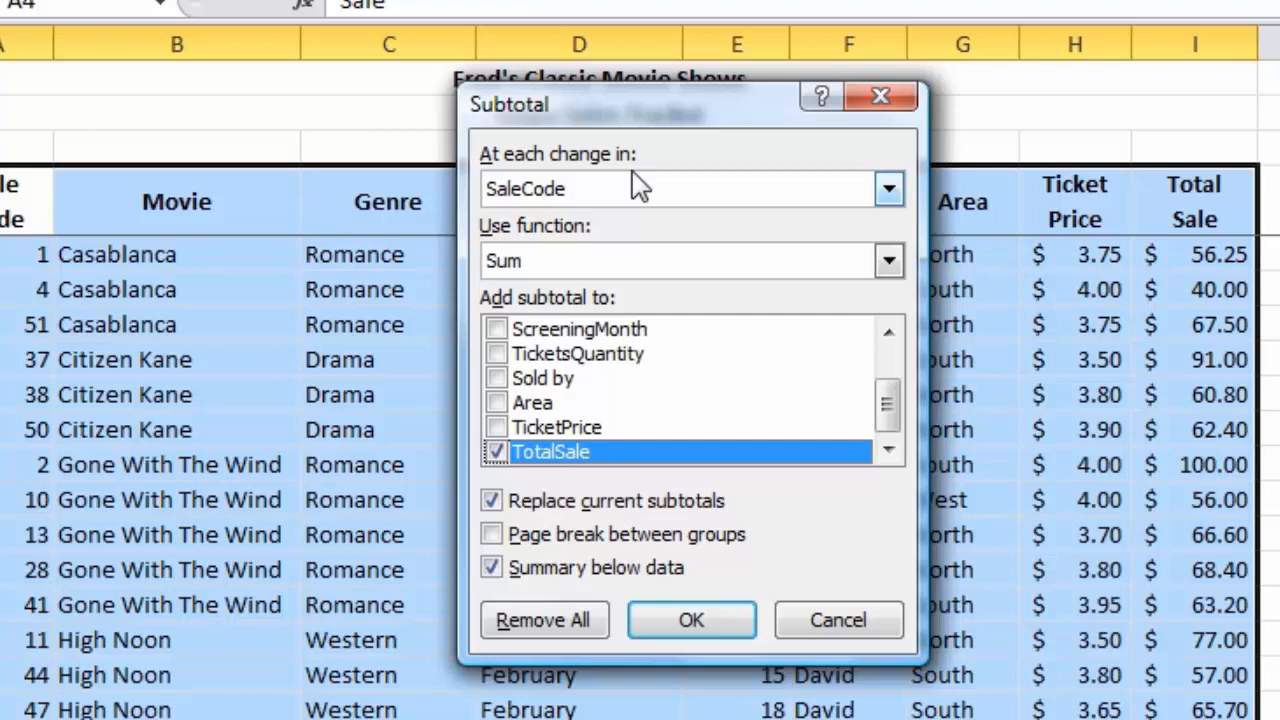
left_click(888, 190)
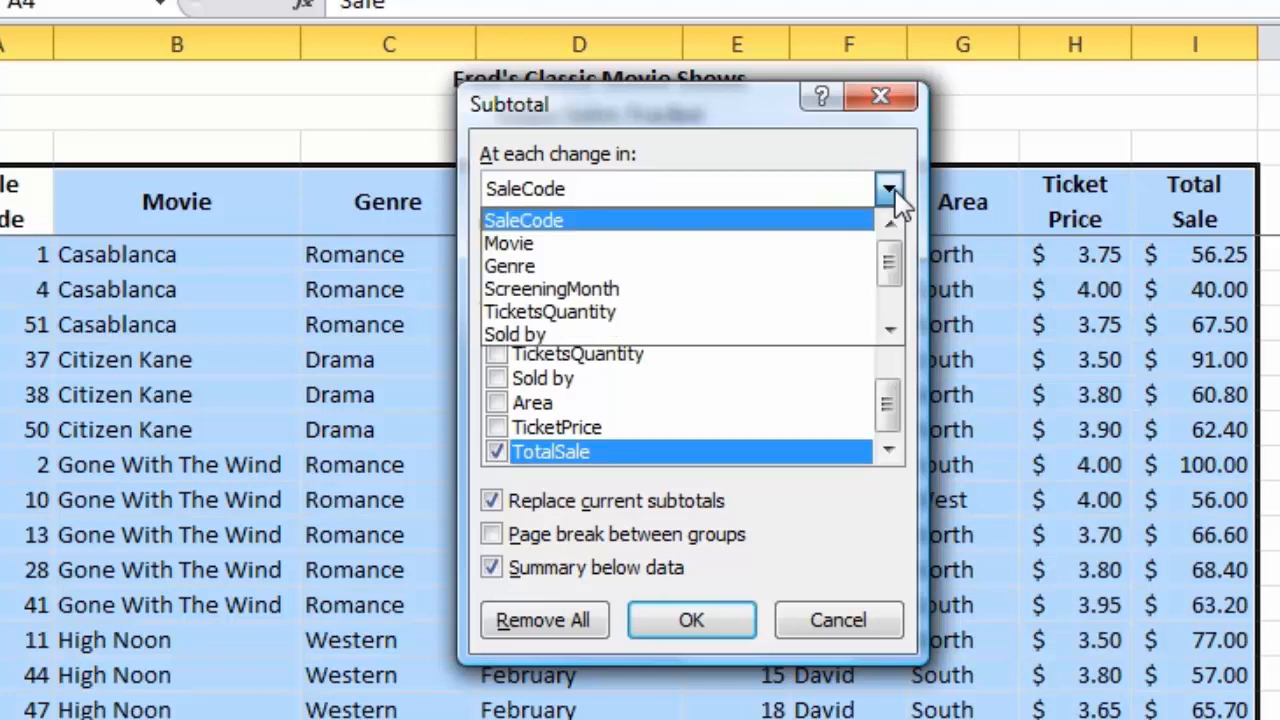
mouse_move(899, 249)
left_mouse_down()
mouse_move(899, 308)
mouse_move(892, 242)
left_mouse_up()
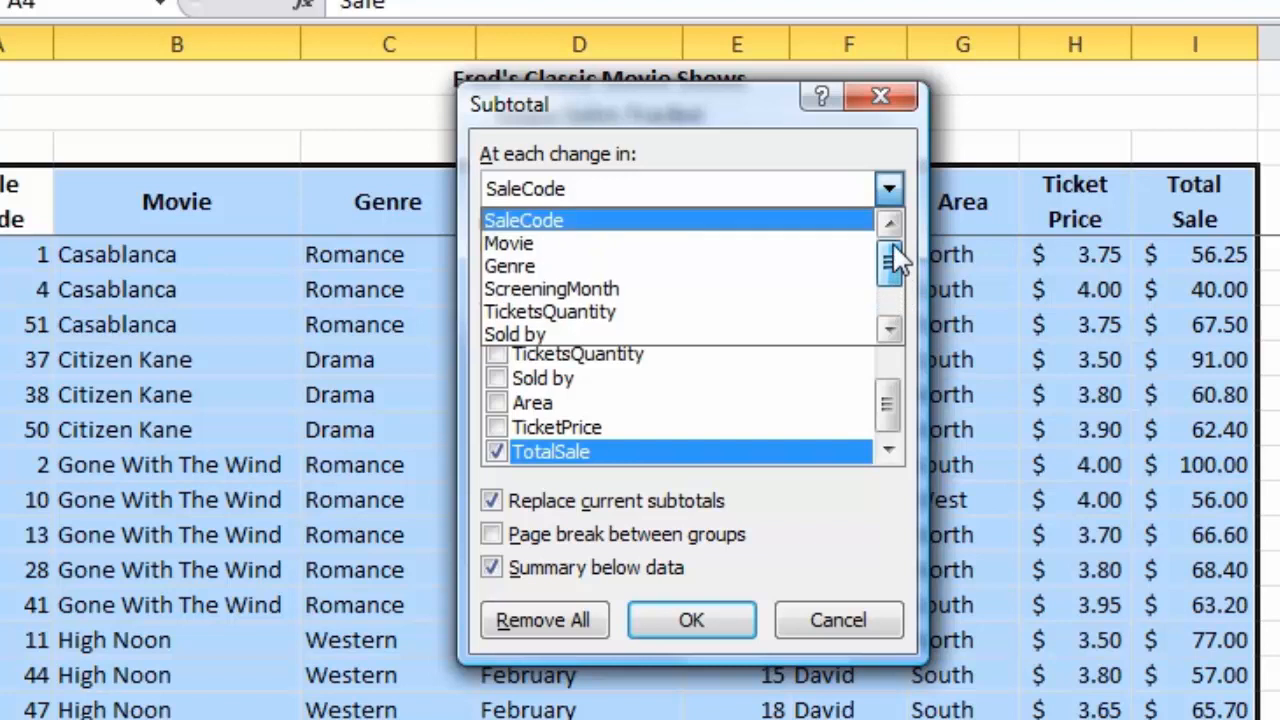
left_click(558, 244)
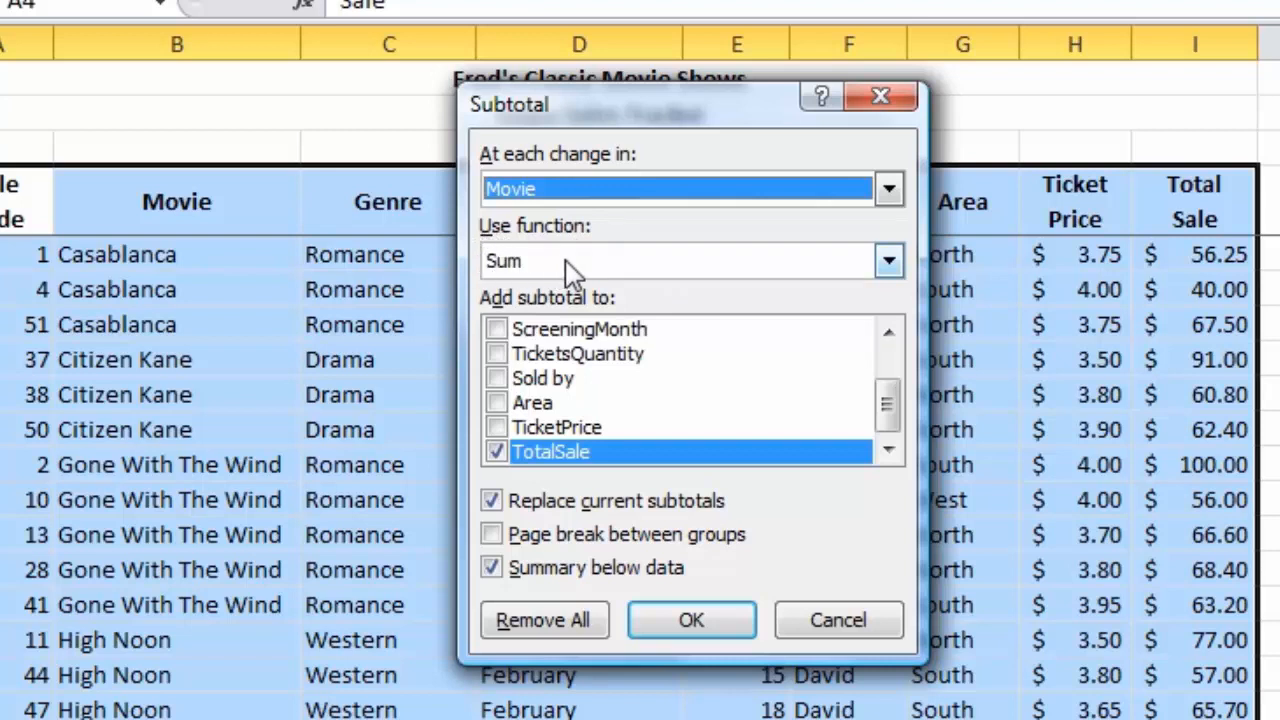
Step: Choose the Sum function with only TotalSale as the subtotaled column, and apply the subtotals with the summary below the data
left_click(889, 260)
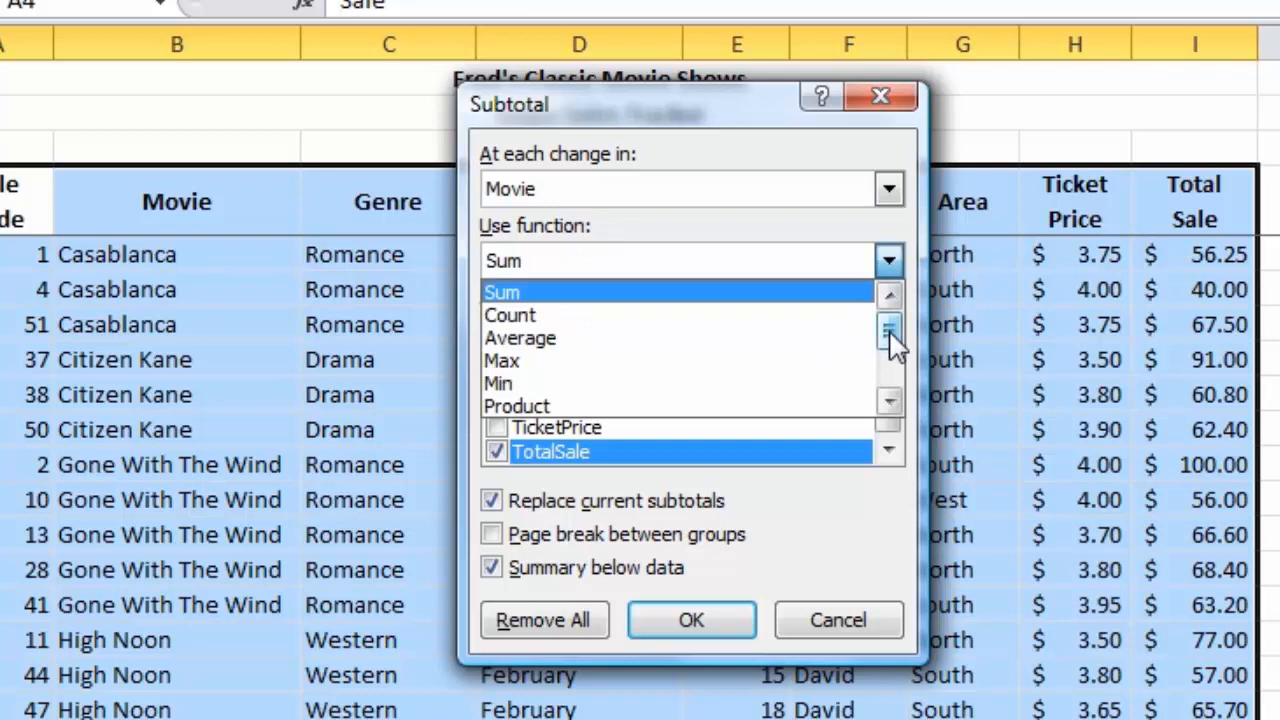
left_click_drag(890, 333, 890, 329)
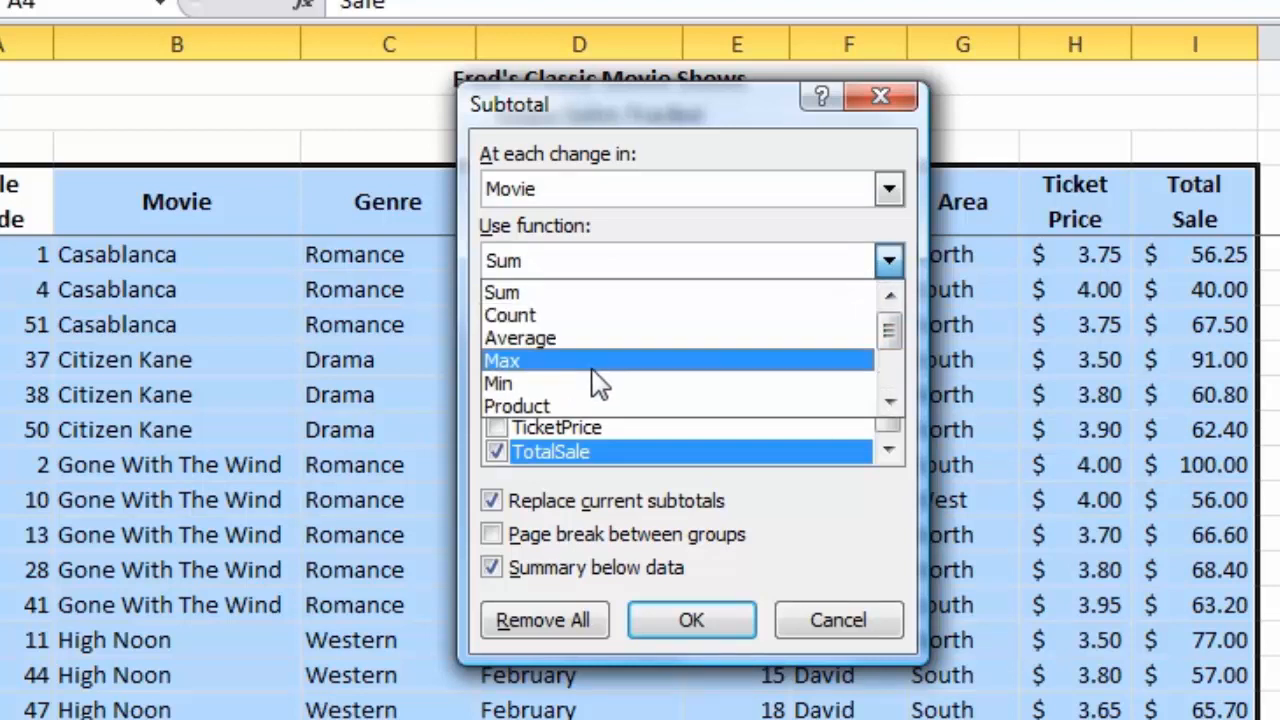
left_click_drag(899, 331, 893, 283)
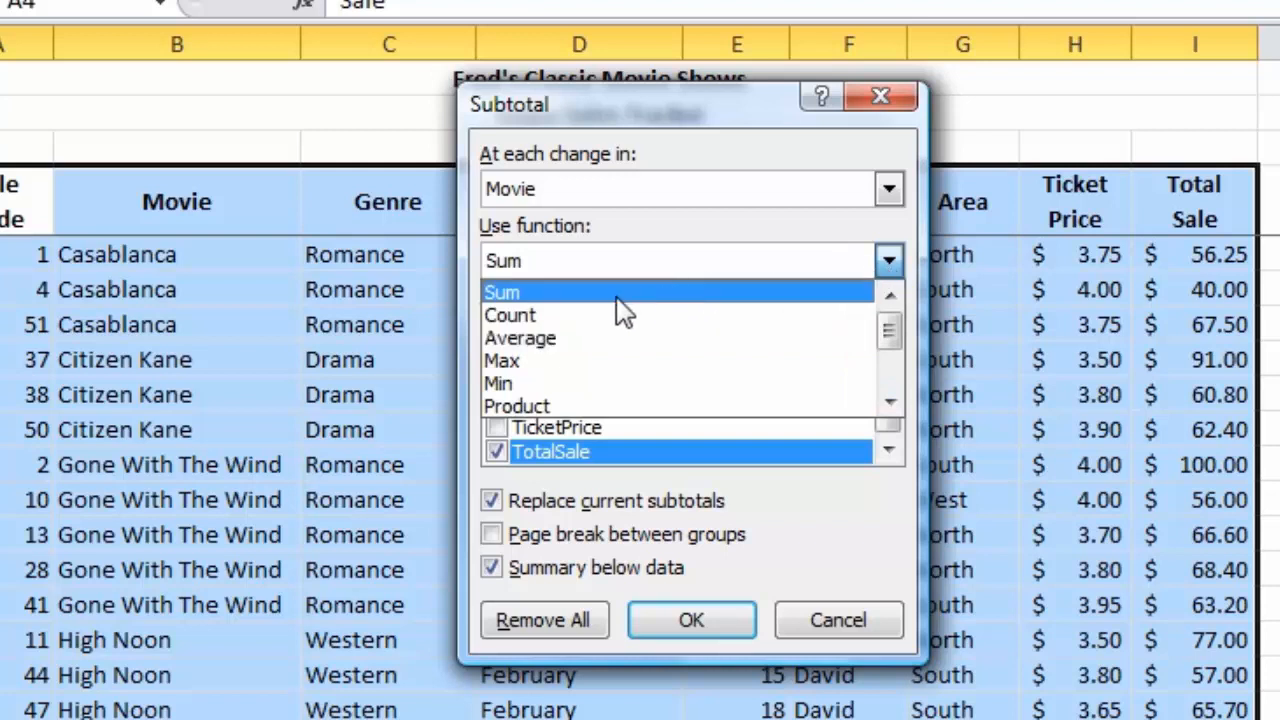
left_click(590, 293)
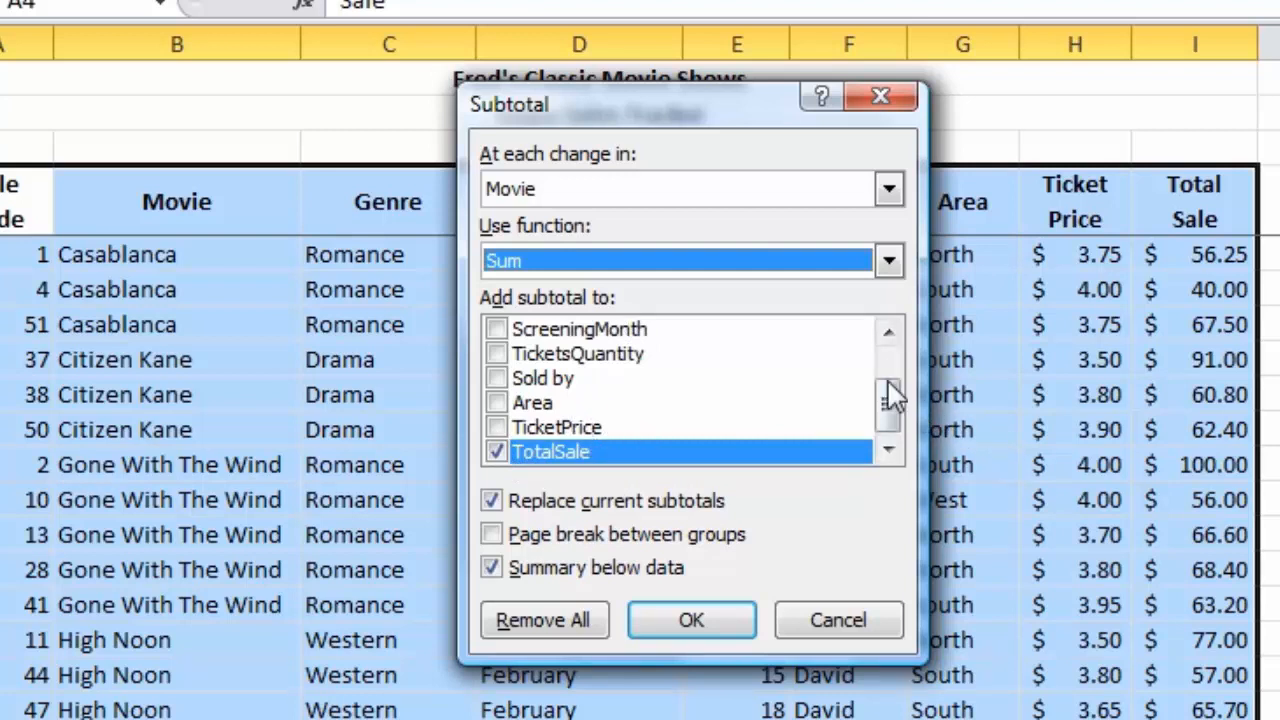
left_click_drag(892, 391, 892, 384)
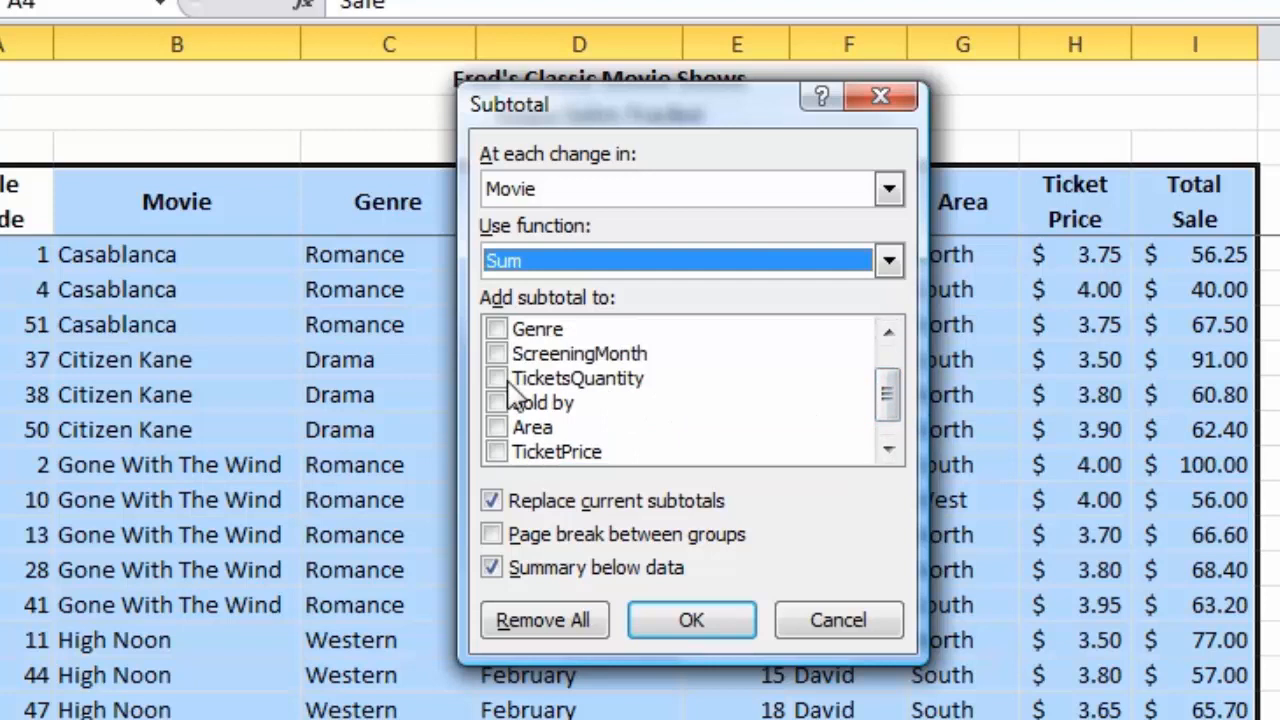
left_click_drag(892, 389, 892, 398)
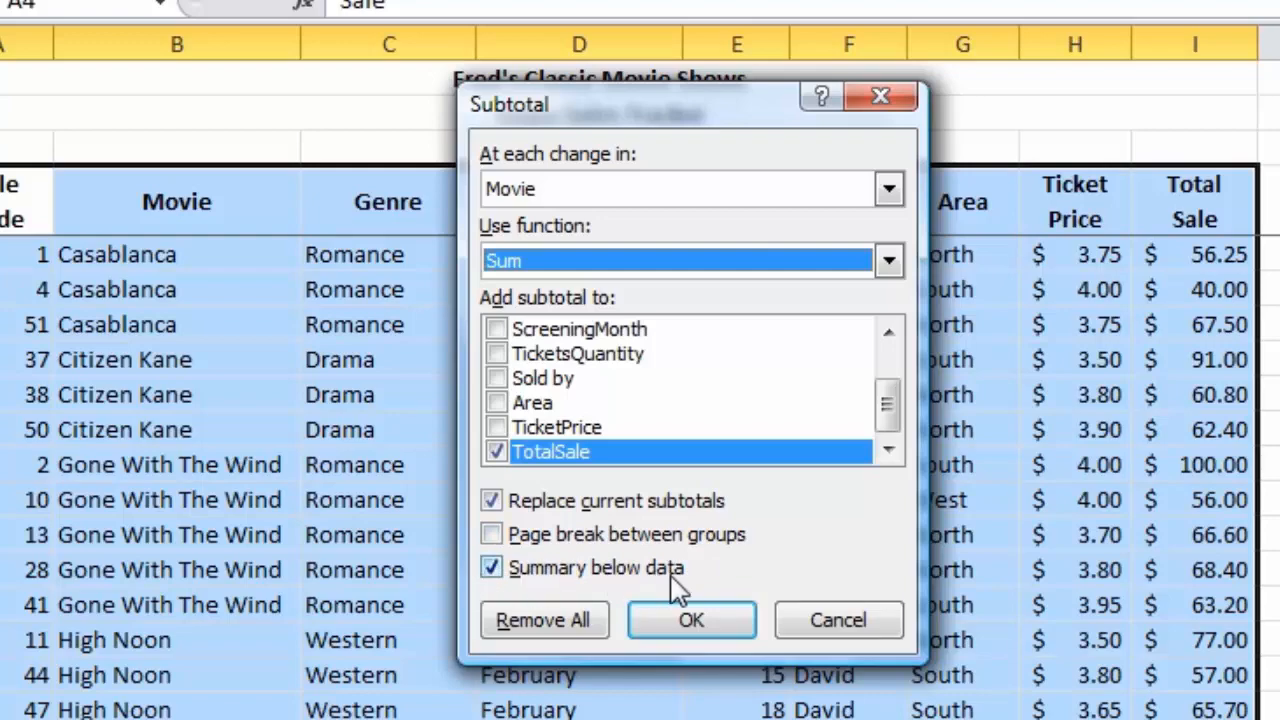
left_click(735, 620)
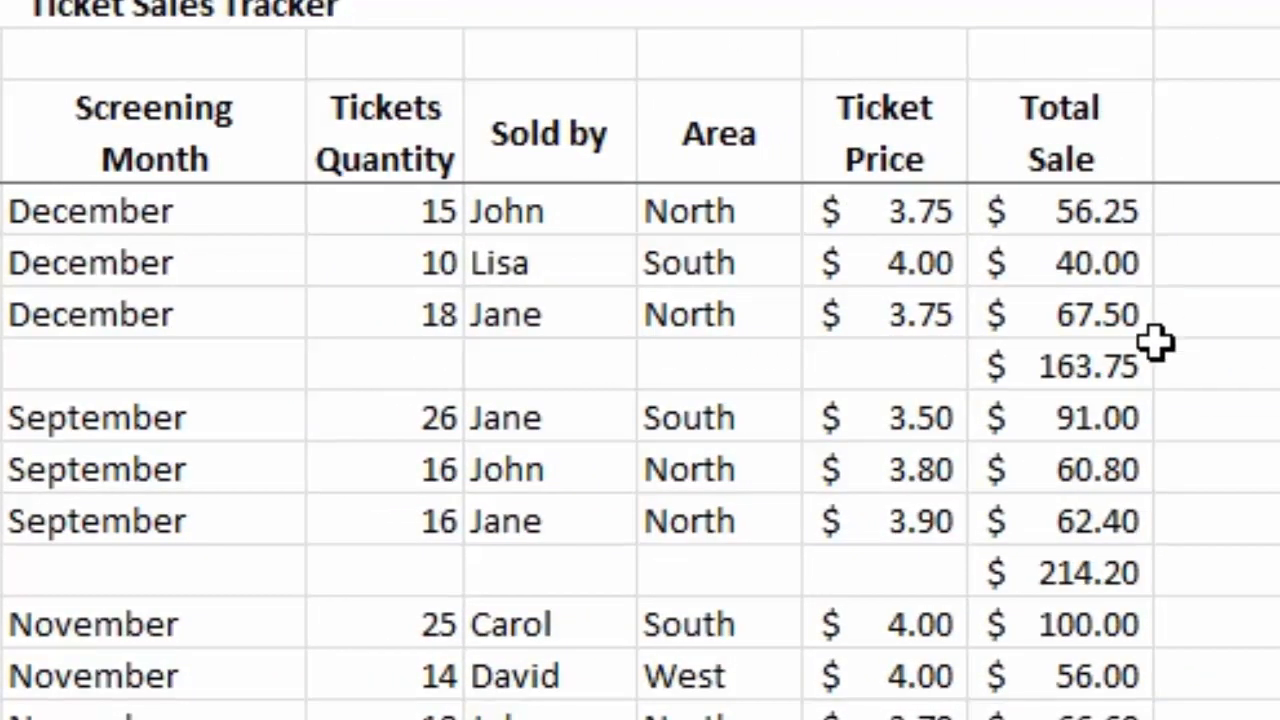
Step: Examine the movie subtotals in the Total Sale column, from the Casablanca total down to the grand total
left_click(1077, 368)
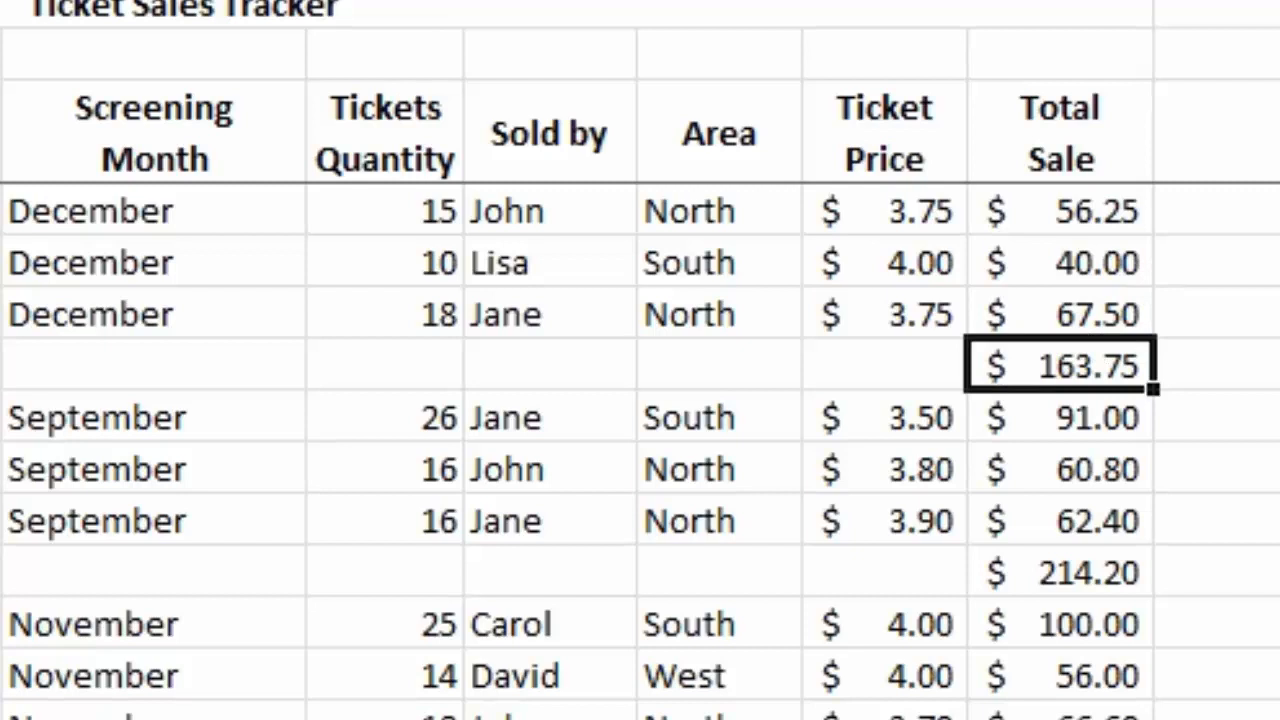
scroll(1187, 418, "down", 1)
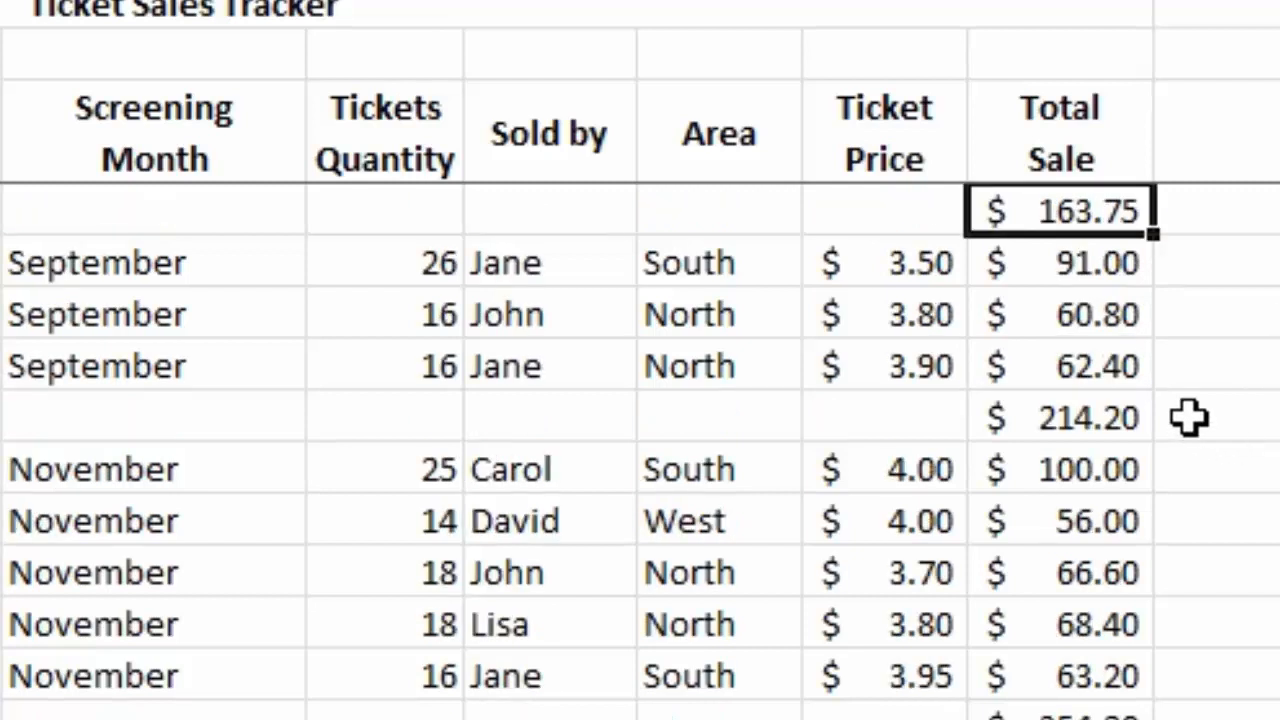
scroll(1192, 390, "down", 4)
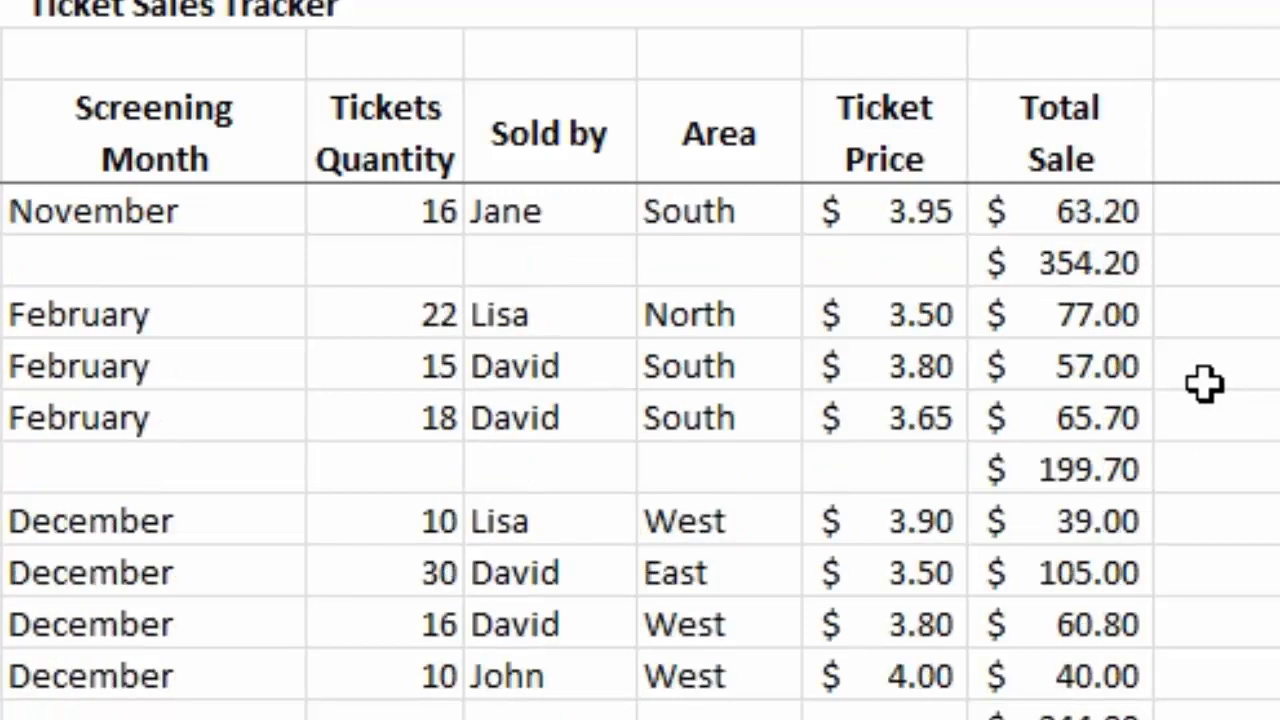
scroll(1203, 383, "down", 8)
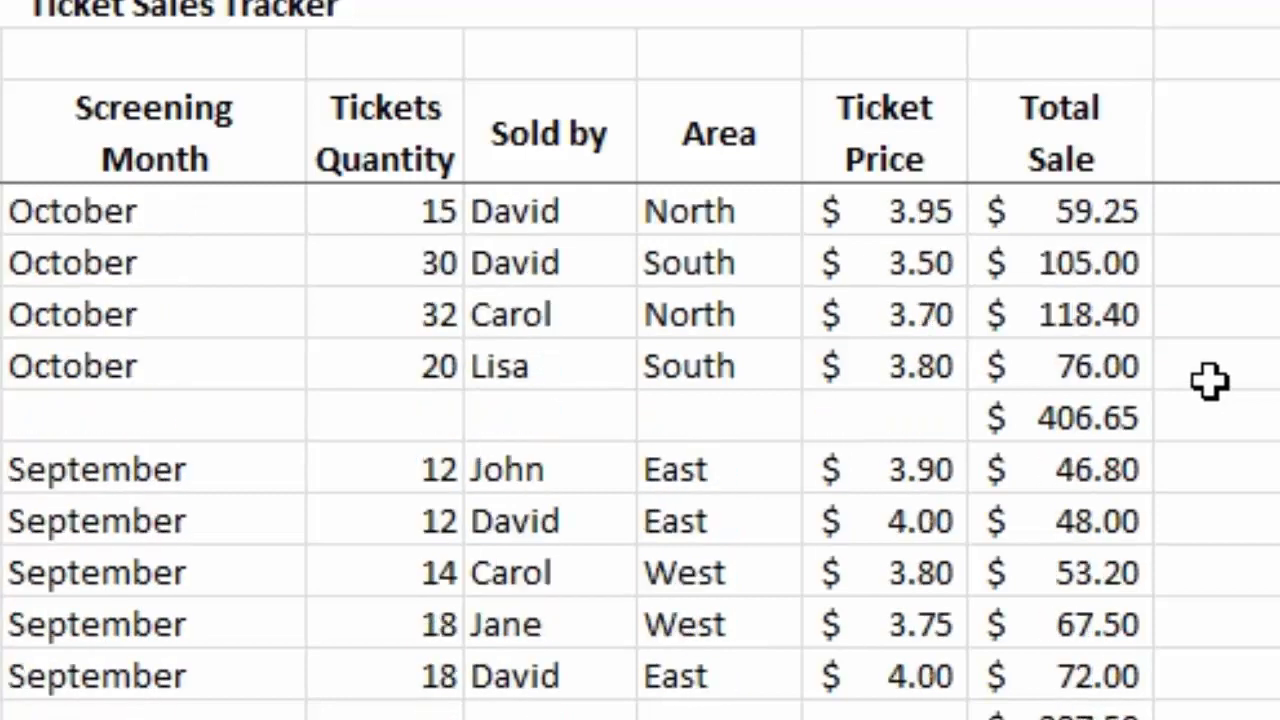
scroll(1210, 380, "down", 6)
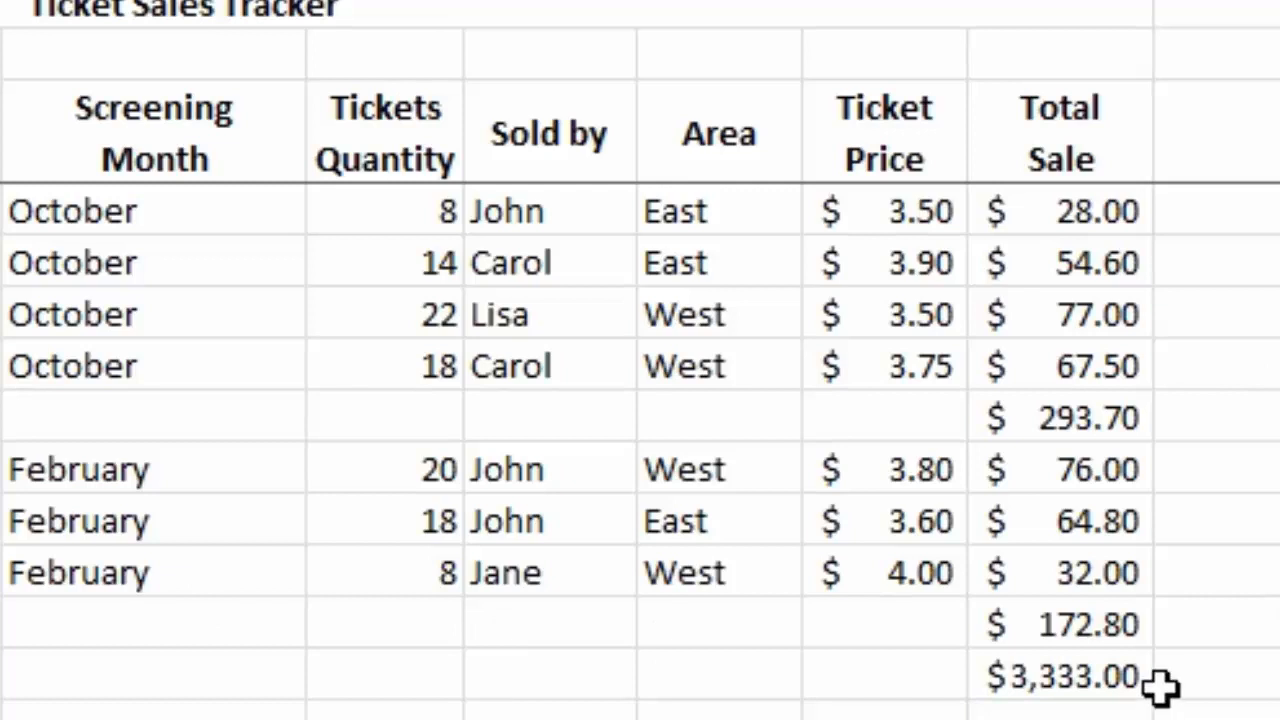
left_click(1077, 677)
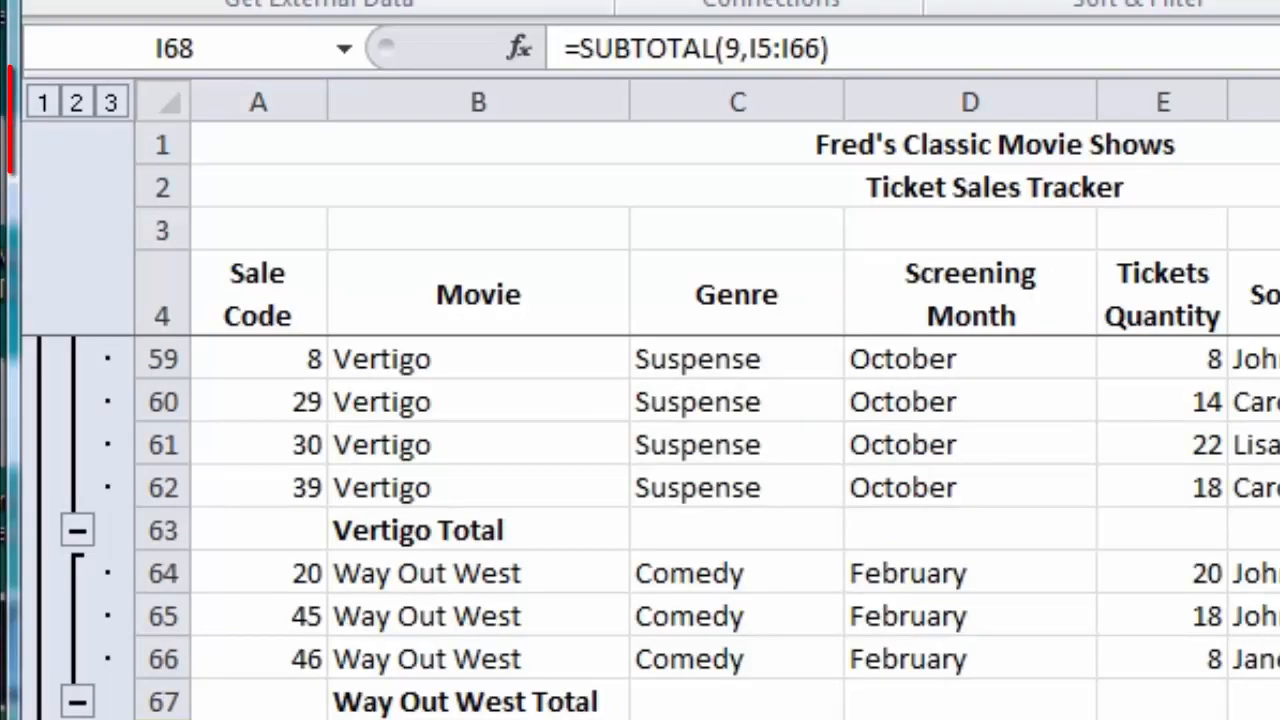
Step: Collapse the detail rows of The Searchers to their total row and expand them again
scroll(700, 530, "up", 1)
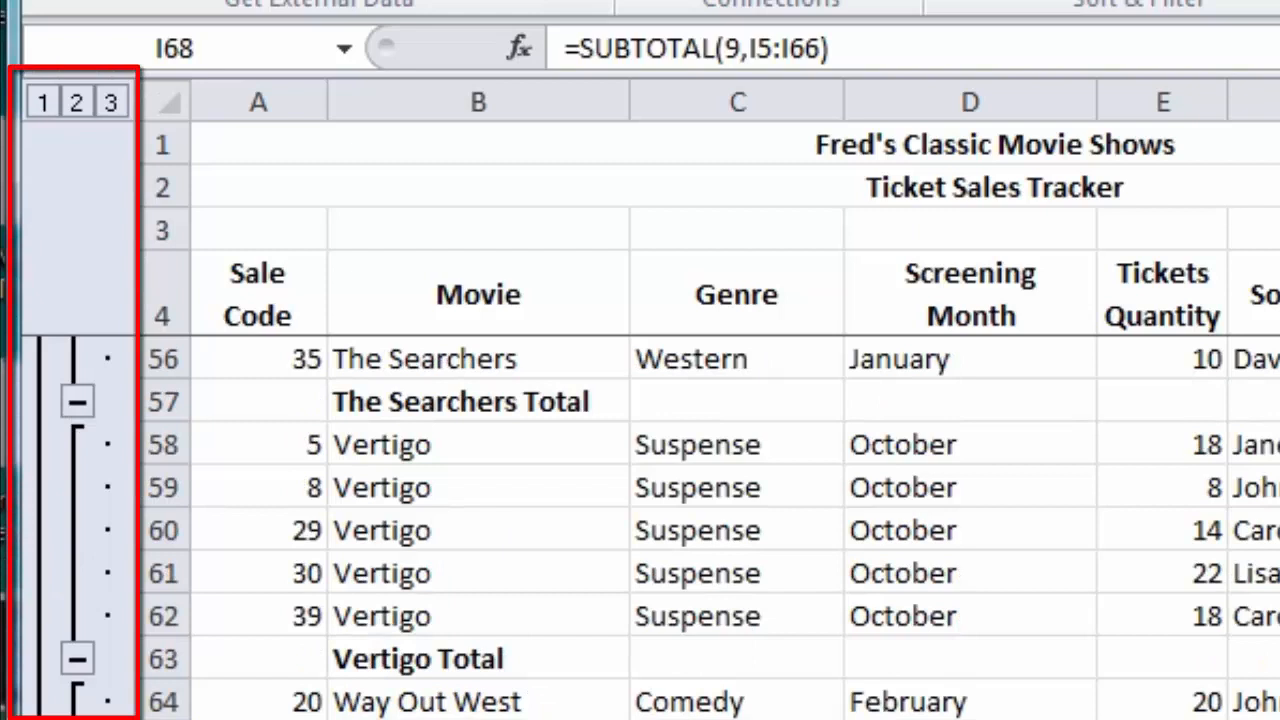
scroll(90, 600, "up", 1)
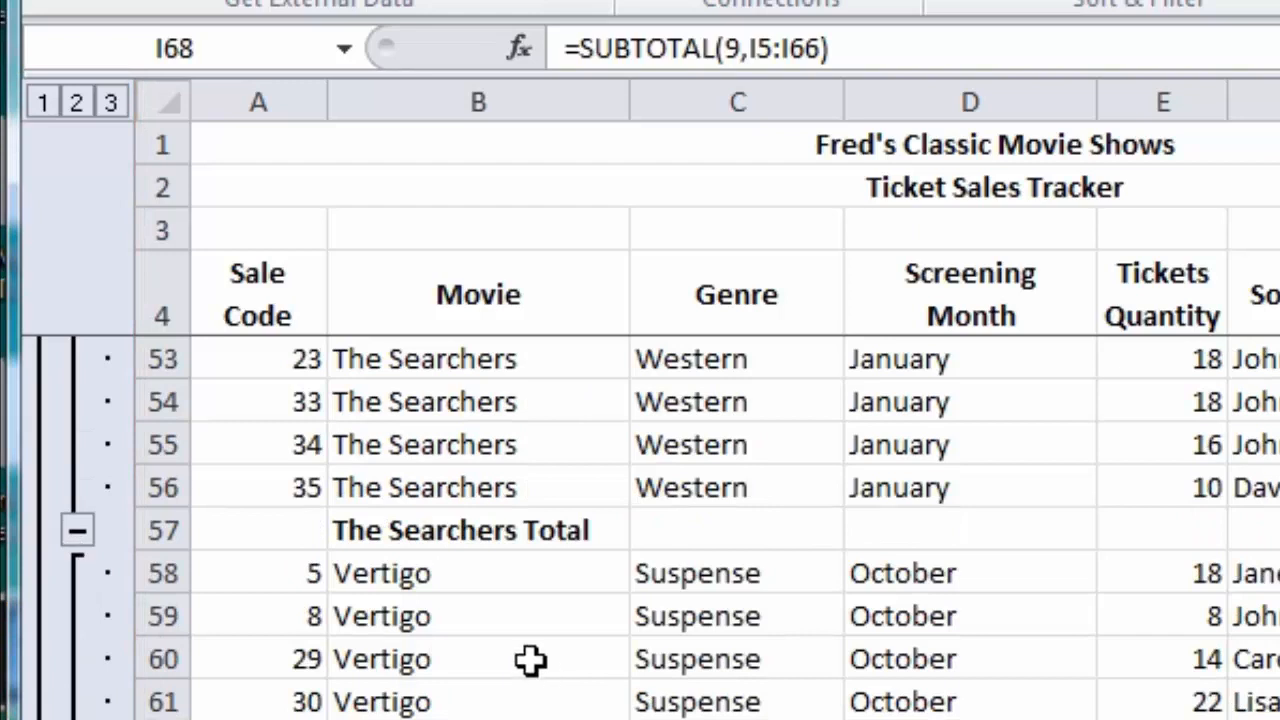
left_click(77, 530)
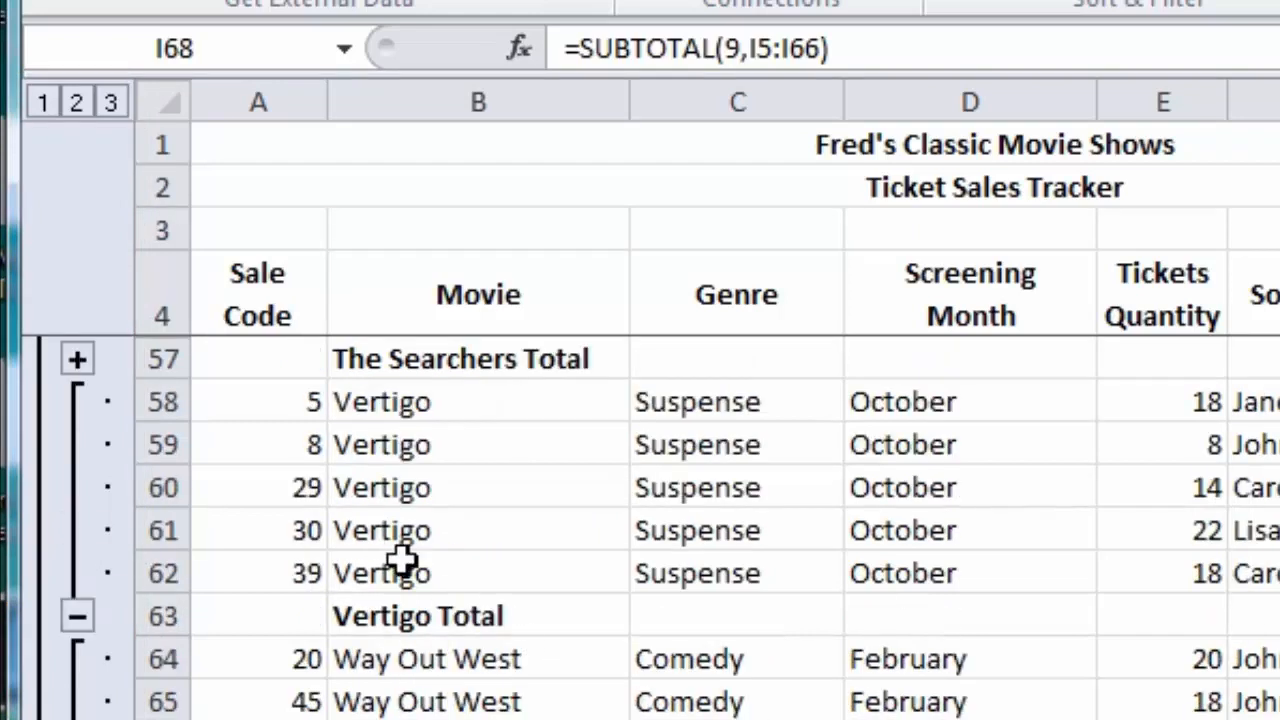
scroll(400, 555, "up", 2)
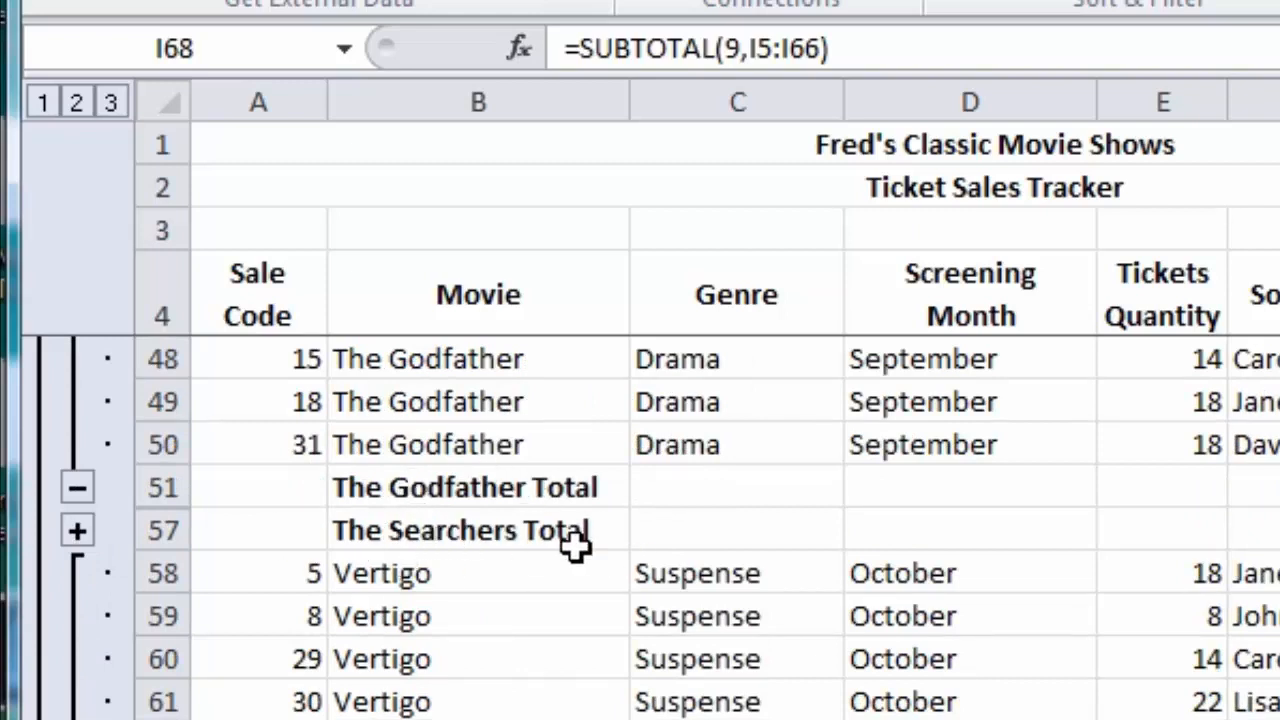
left_click(79, 533)
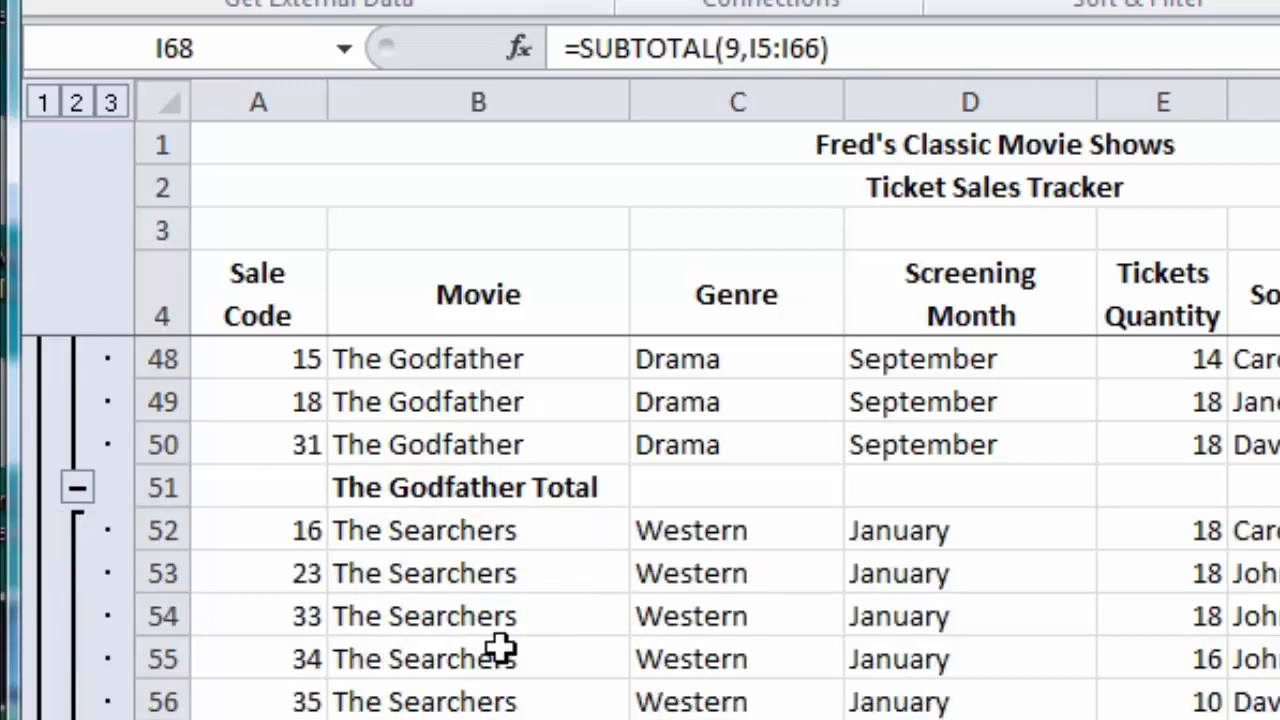
Step: Collapse the Some Like It Hot detail rows so only their total row shows
scroll(437, 672, "up", 3)
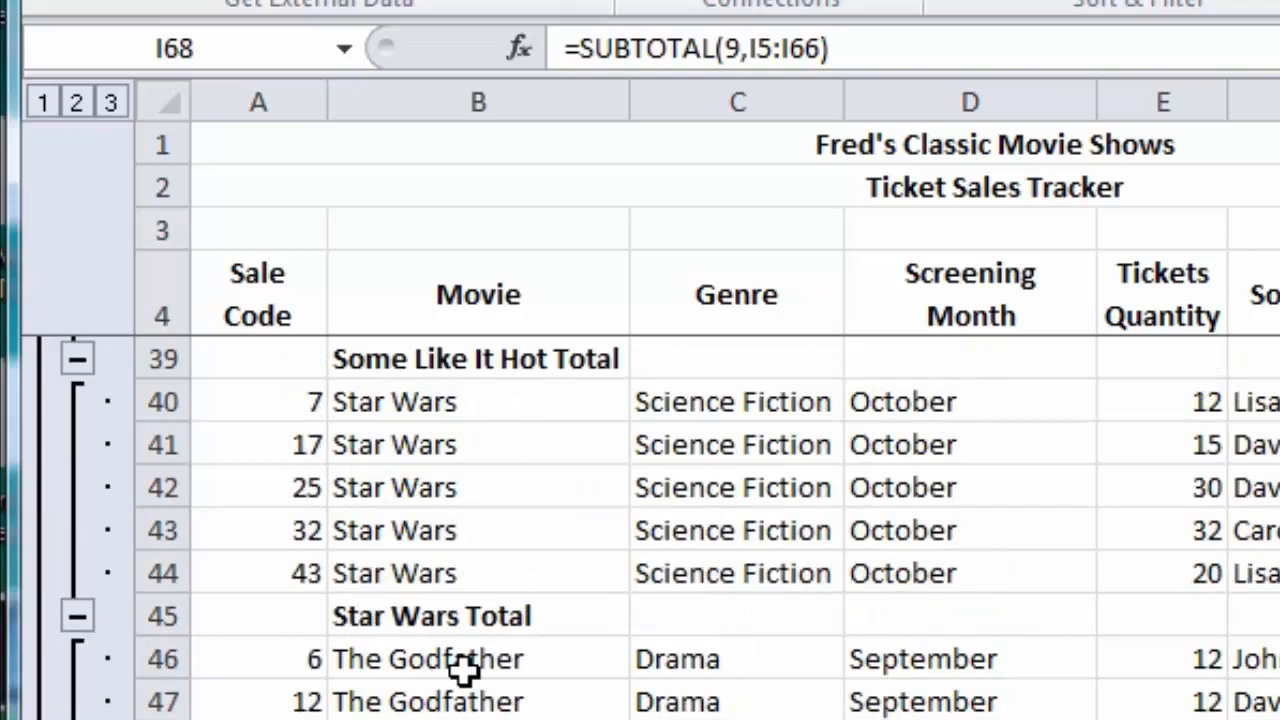
scroll(463, 670, "up", 3)
left_click(86, 485)
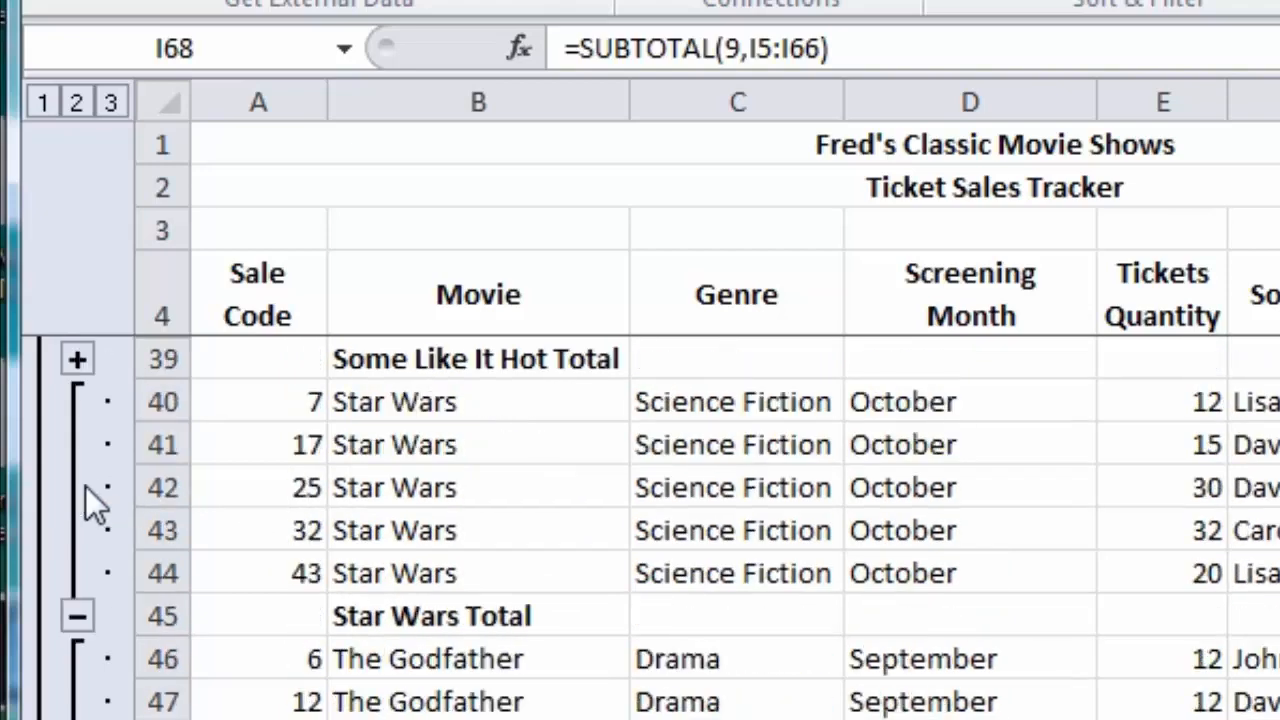
Step: Collapse the Star Wars and It's A Wonderful Life detail rows so only their total rows show
left_click(77, 616)
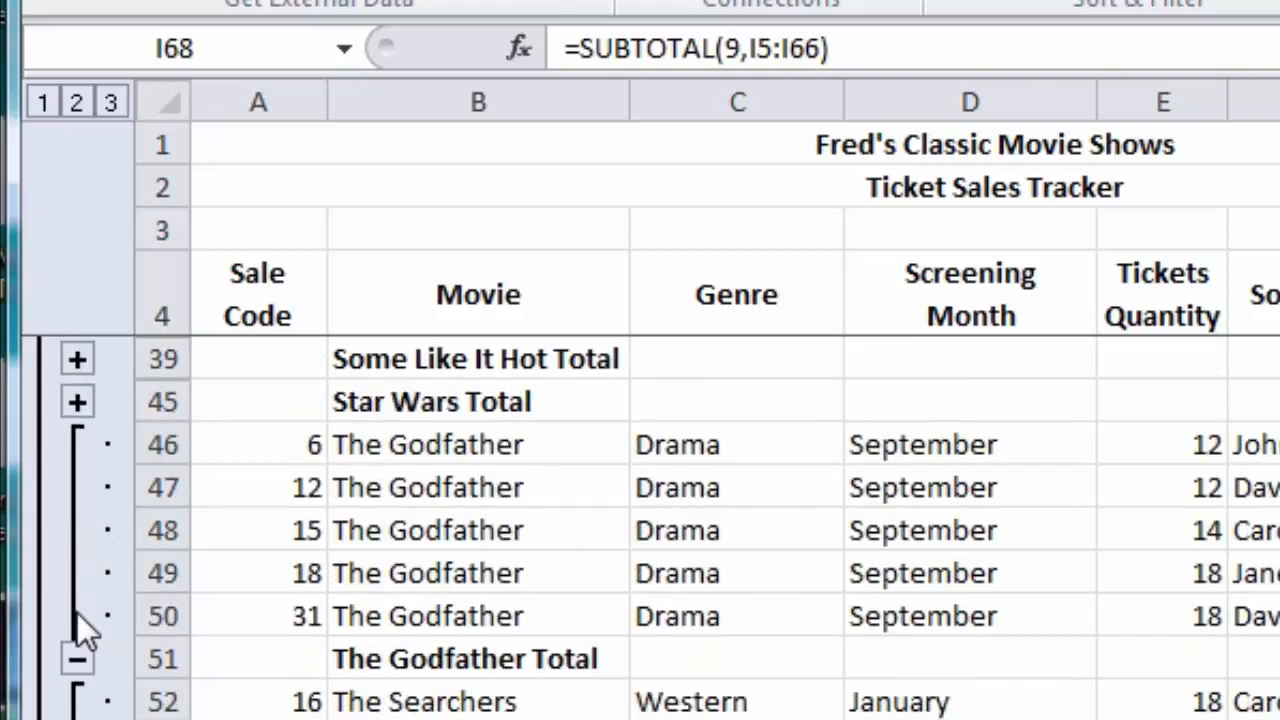
scroll(257, 620, "up", 3)
scroll(270, 615, "up", 1)
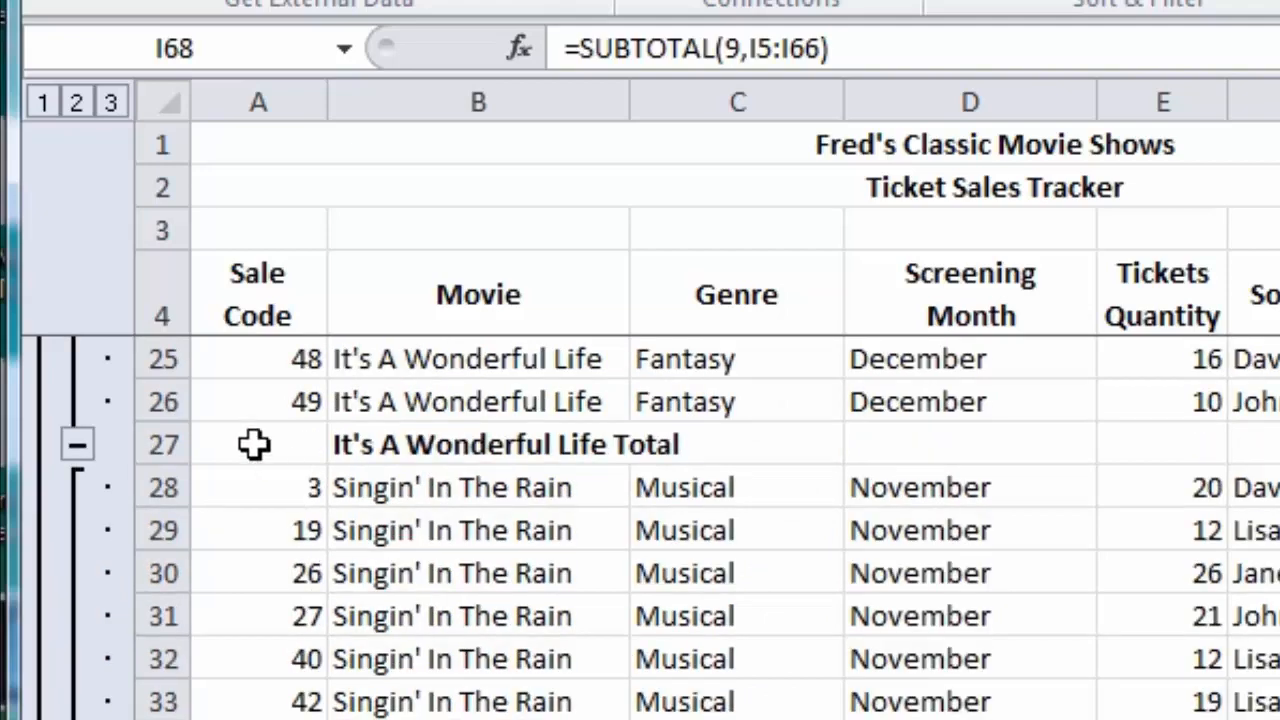
left_click(82, 447)
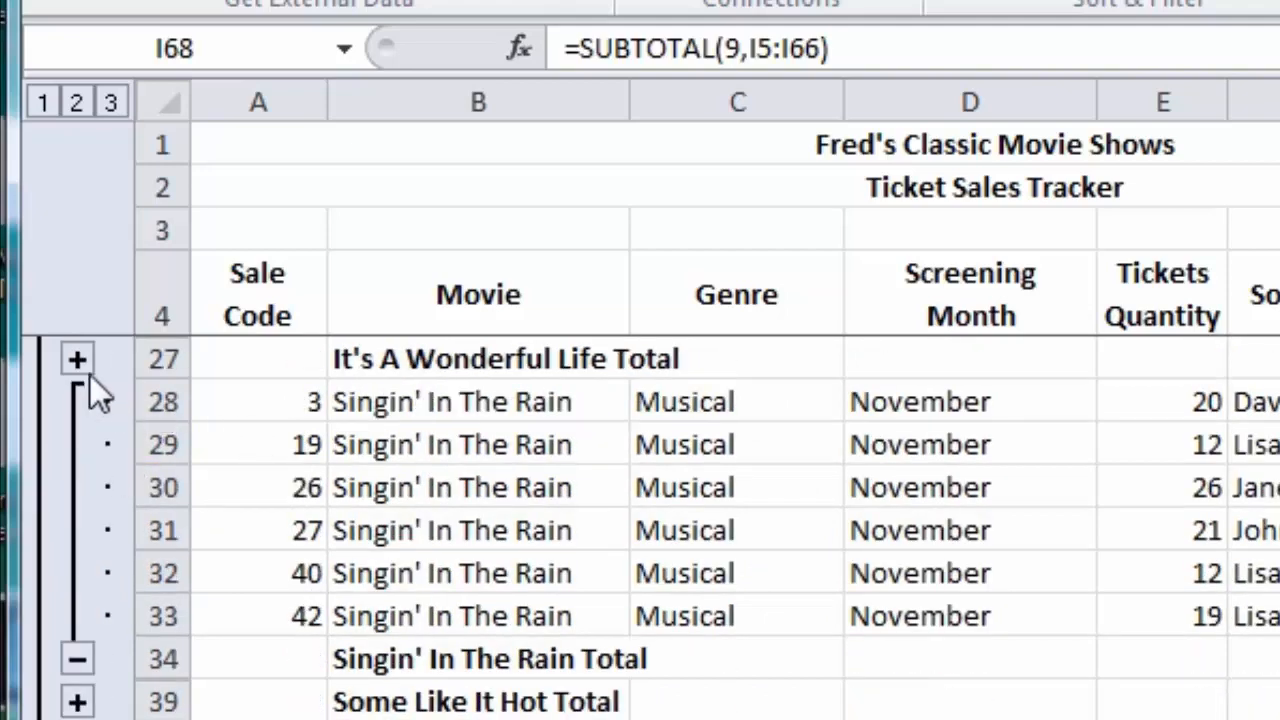
Step: Switch the outline to the grand total only, to the movie totals, and back to all detail rows
scroll(466, 586, "up", 4)
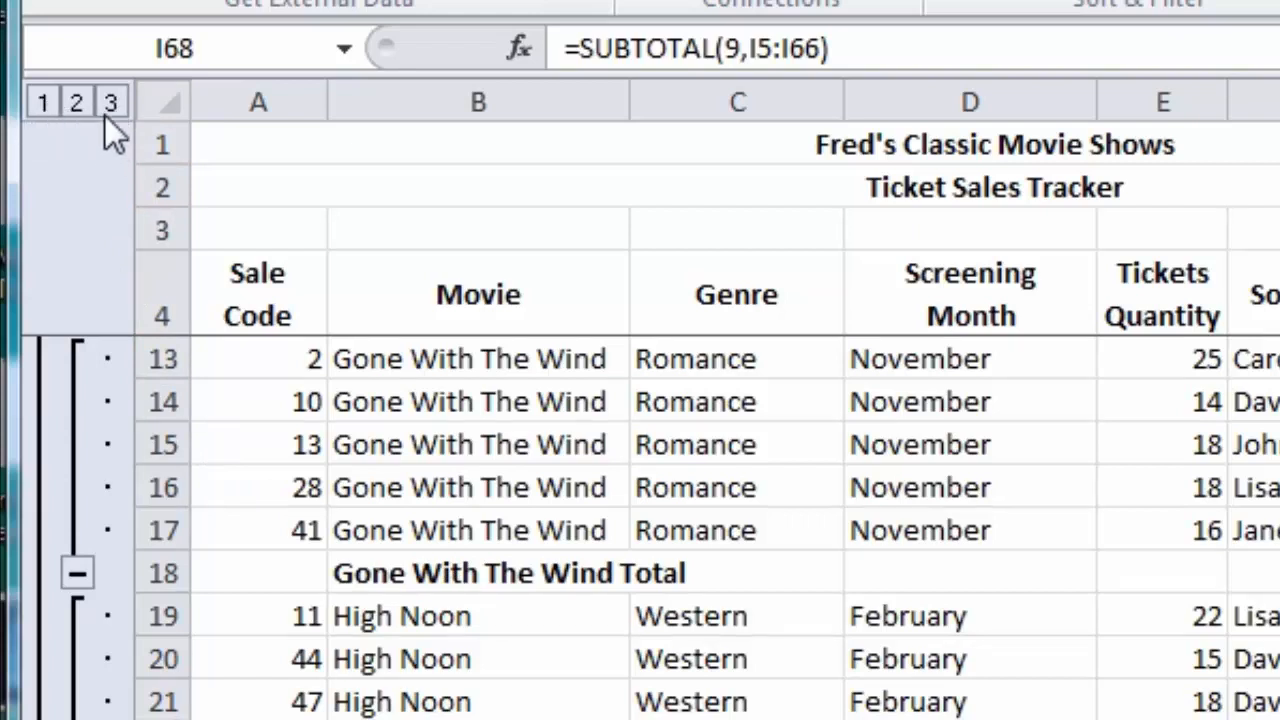
left_click(44, 101)
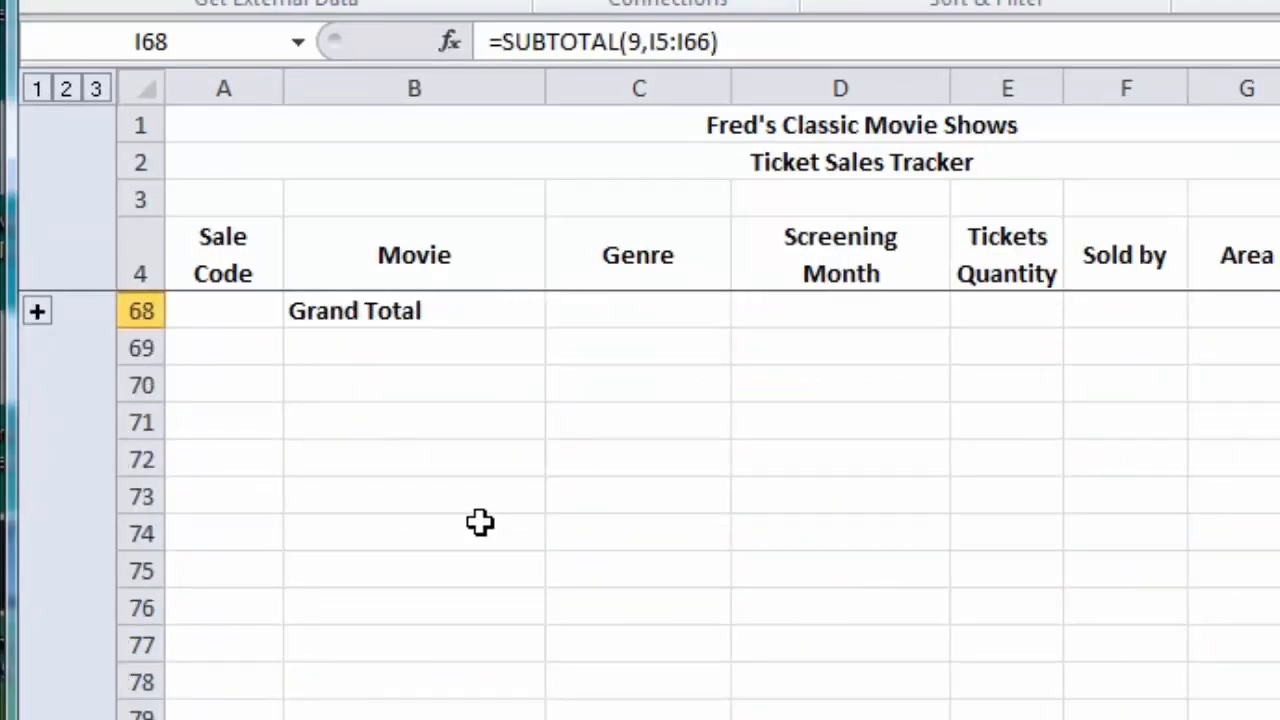
left_click(66, 90)
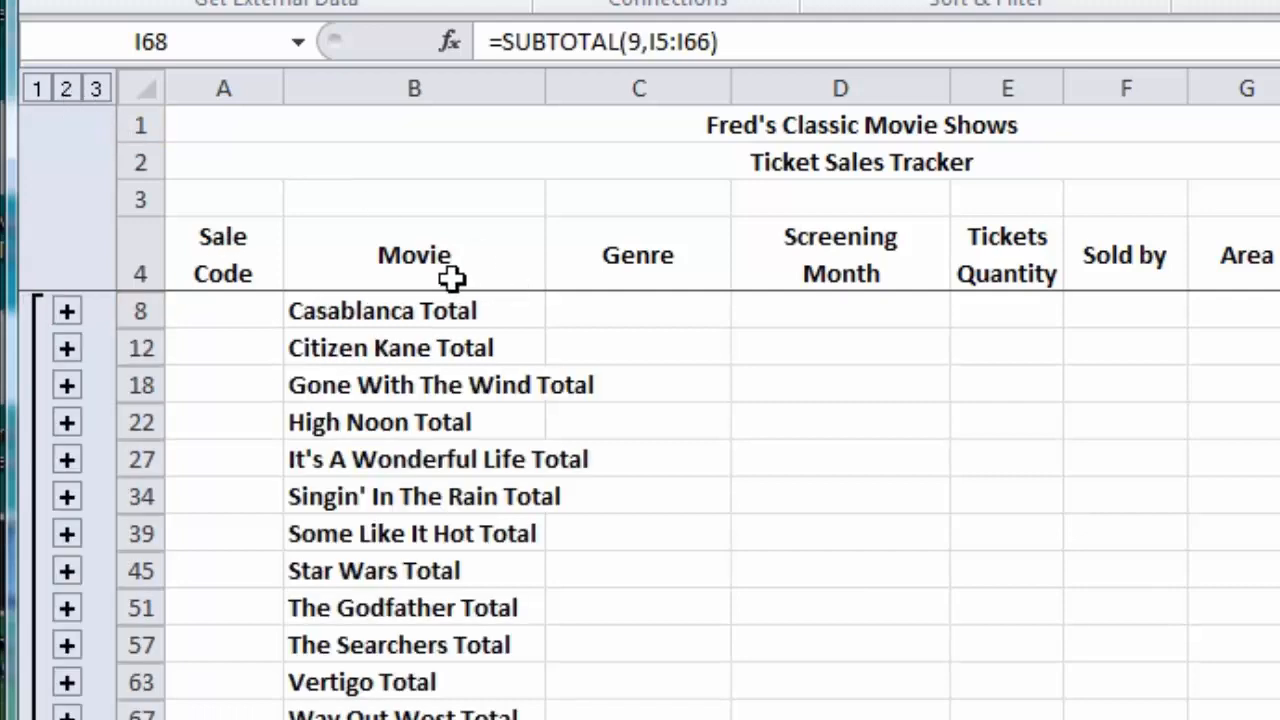
left_click(105, 92)
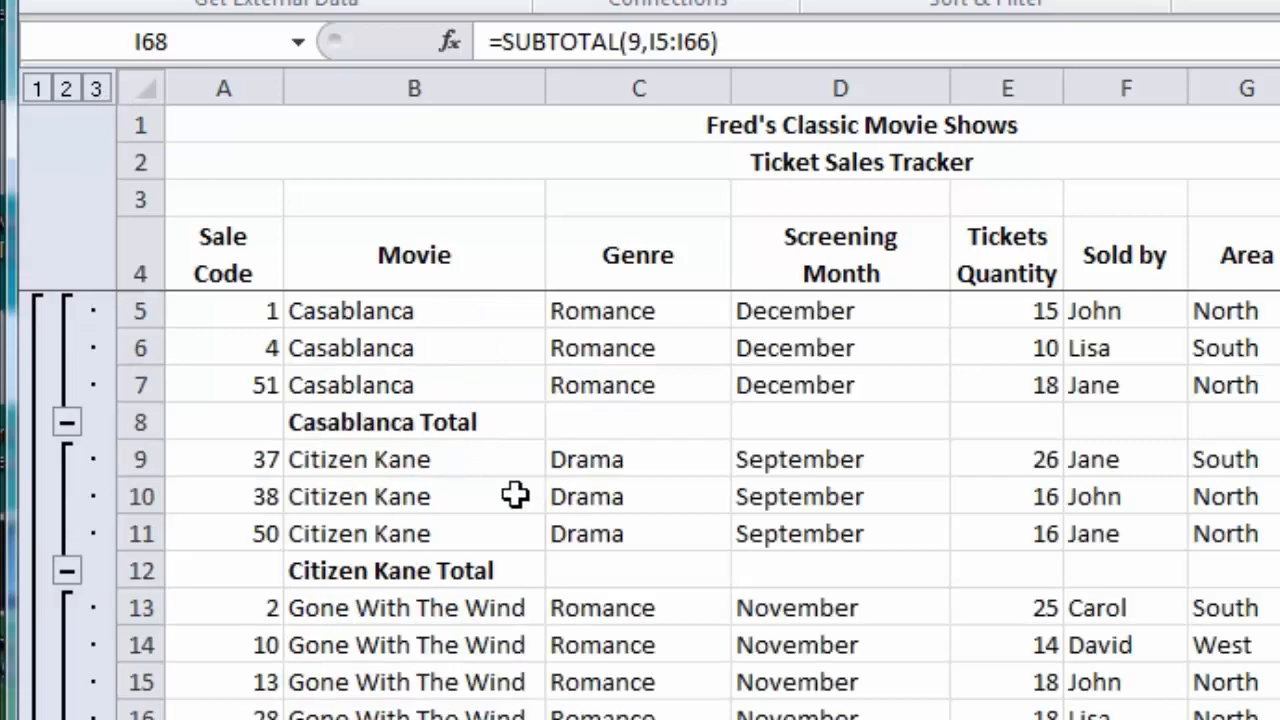
Step: Collapse the Singin' In The Rain and High Noon detail rows to their total rows
scroll(517, 494, "down", 3)
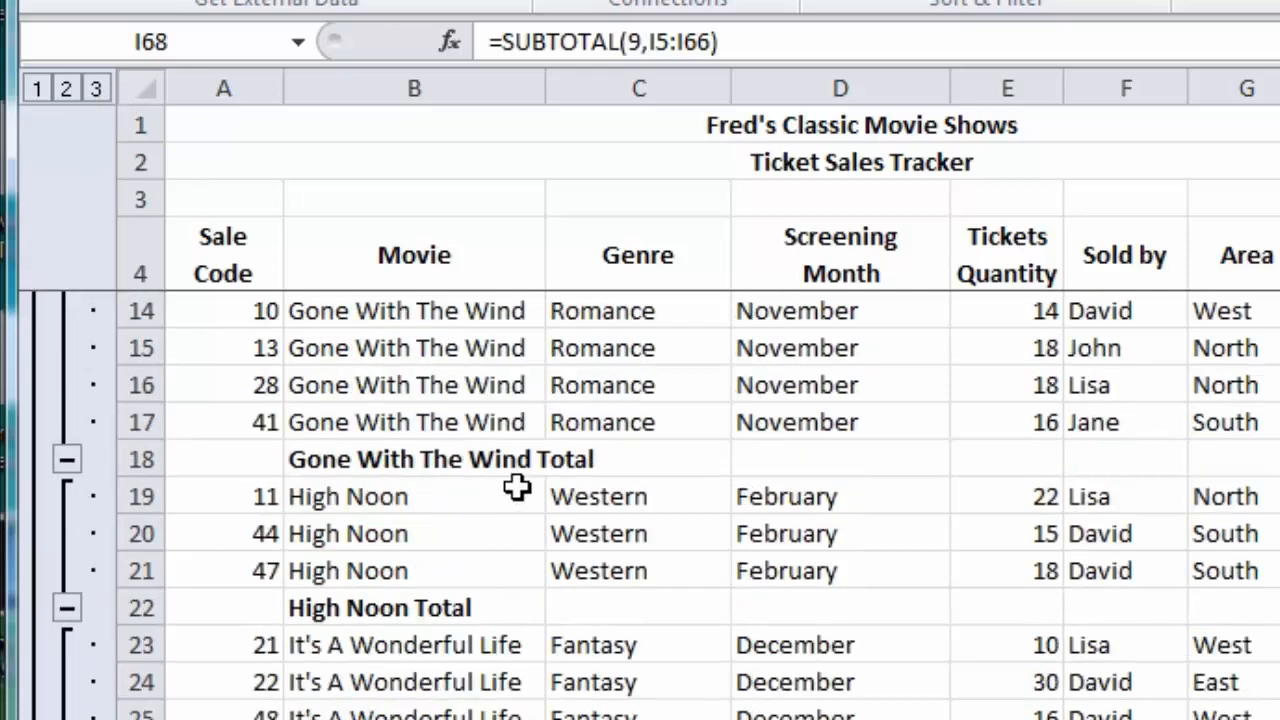
scroll(517, 487, "down", 3)
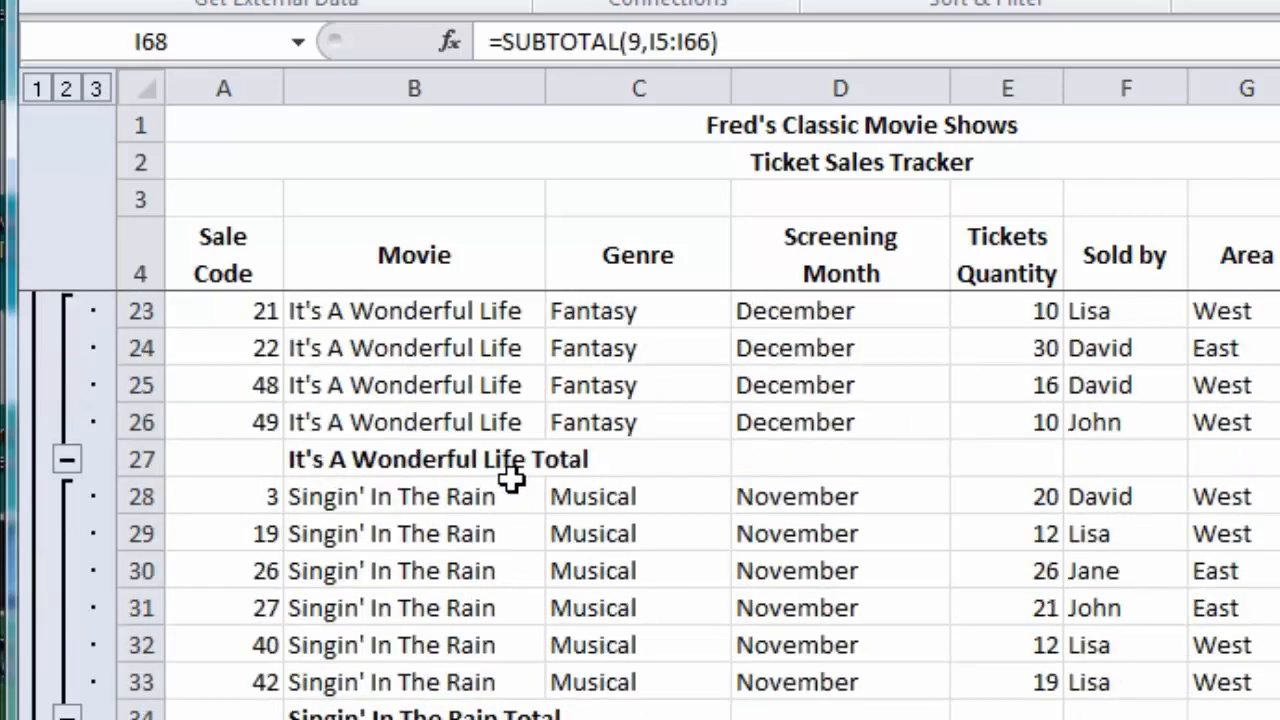
scroll(512, 480, "down", 1)
scroll(510, 478, "down", 1)
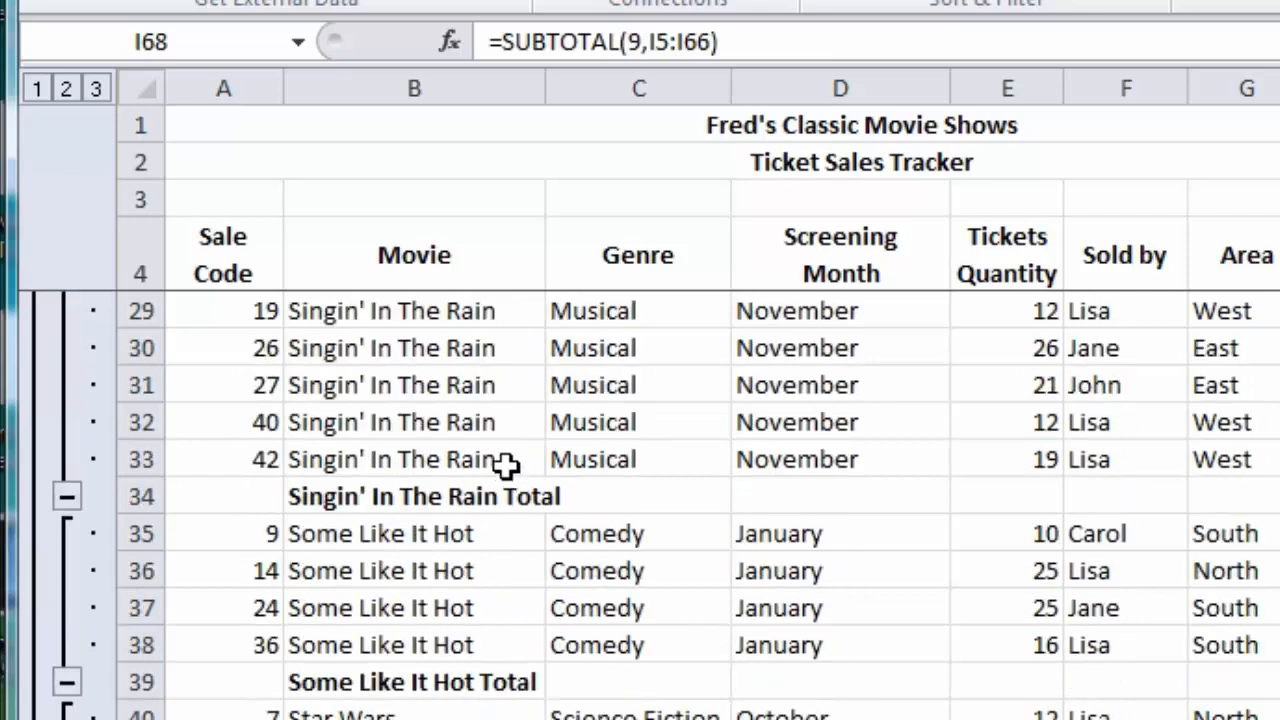
scroll(507, 462, "down", 1)
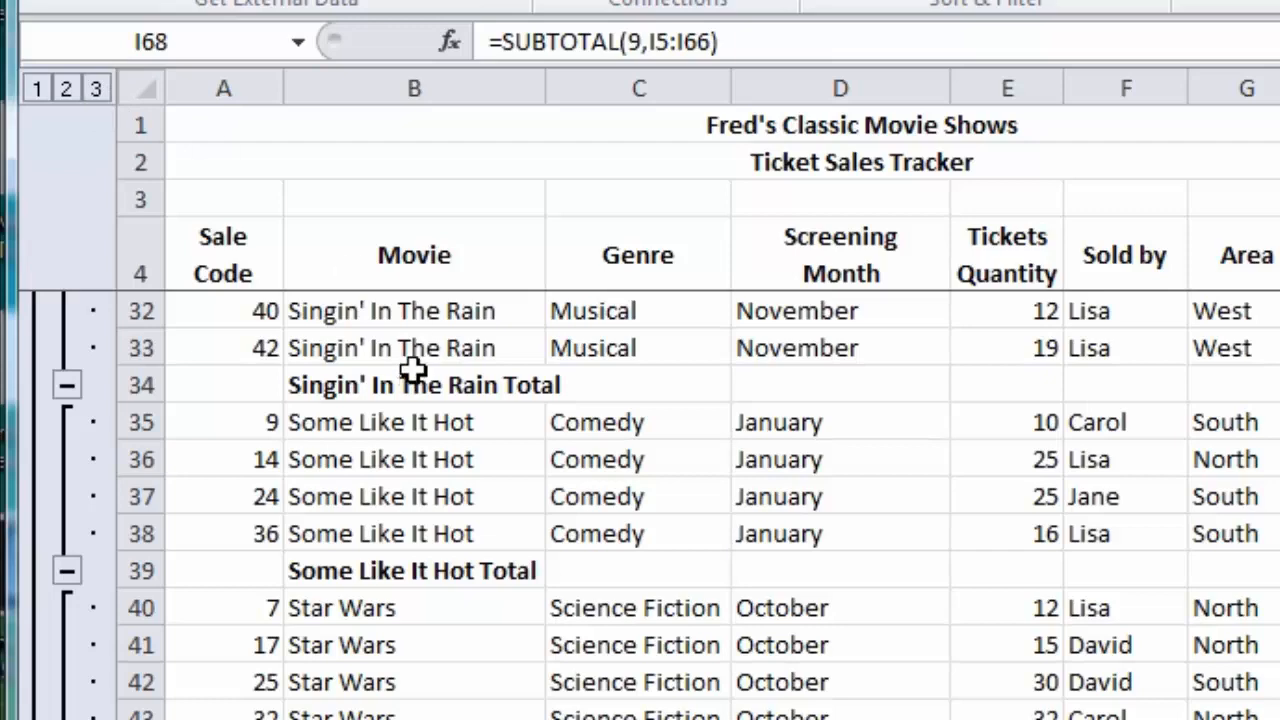
scroll(413, 370, "down", 4)
scroll(413, 370, "up", 5)
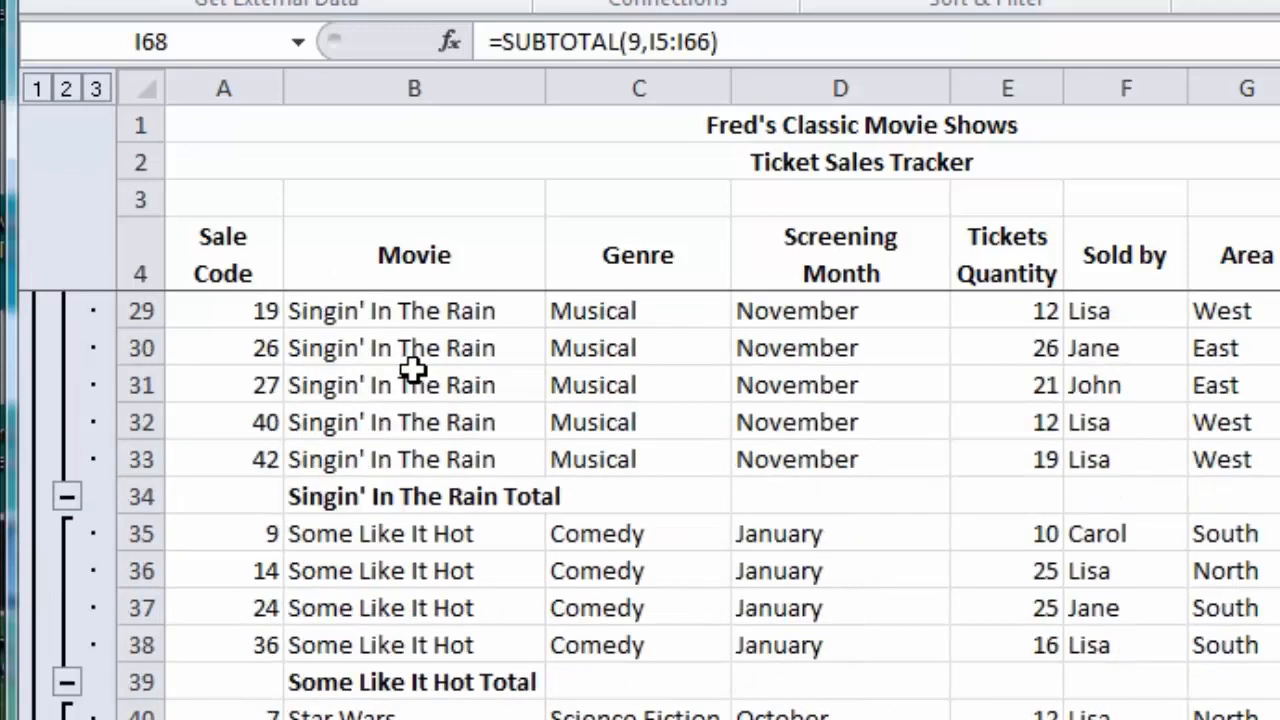
left_click(66, 496)
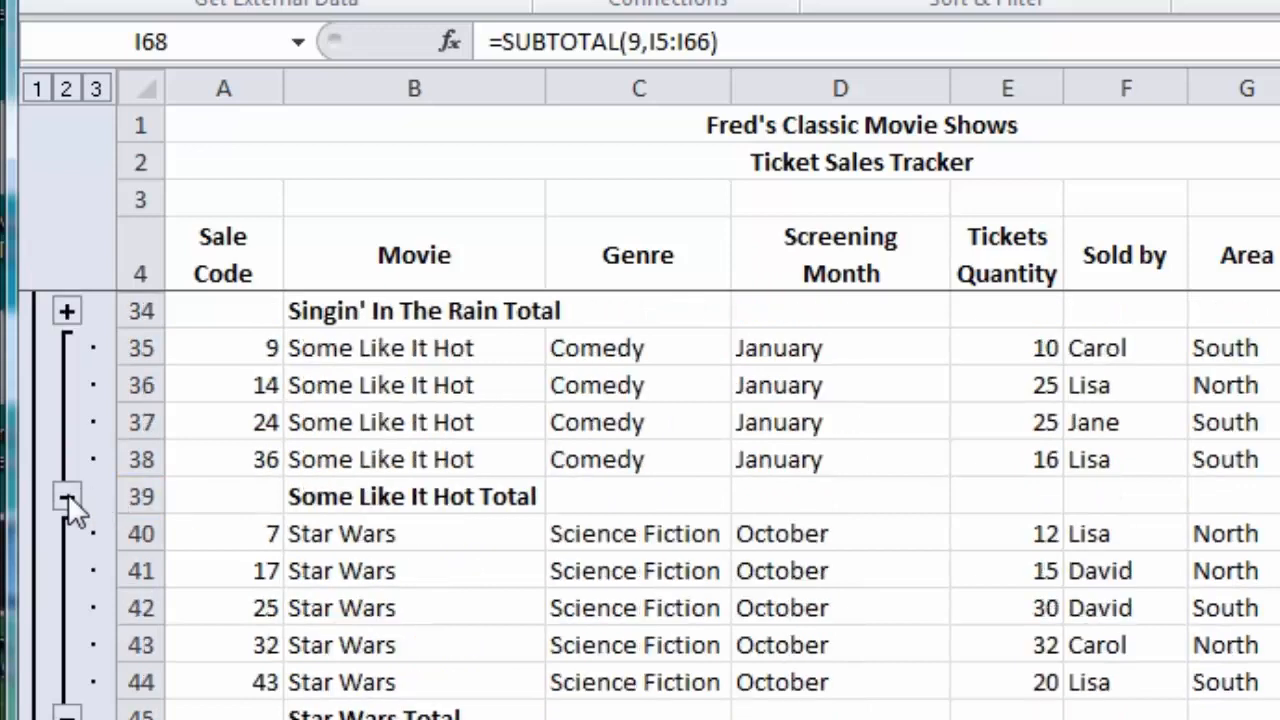
scroll(340, 534, "up", 4)
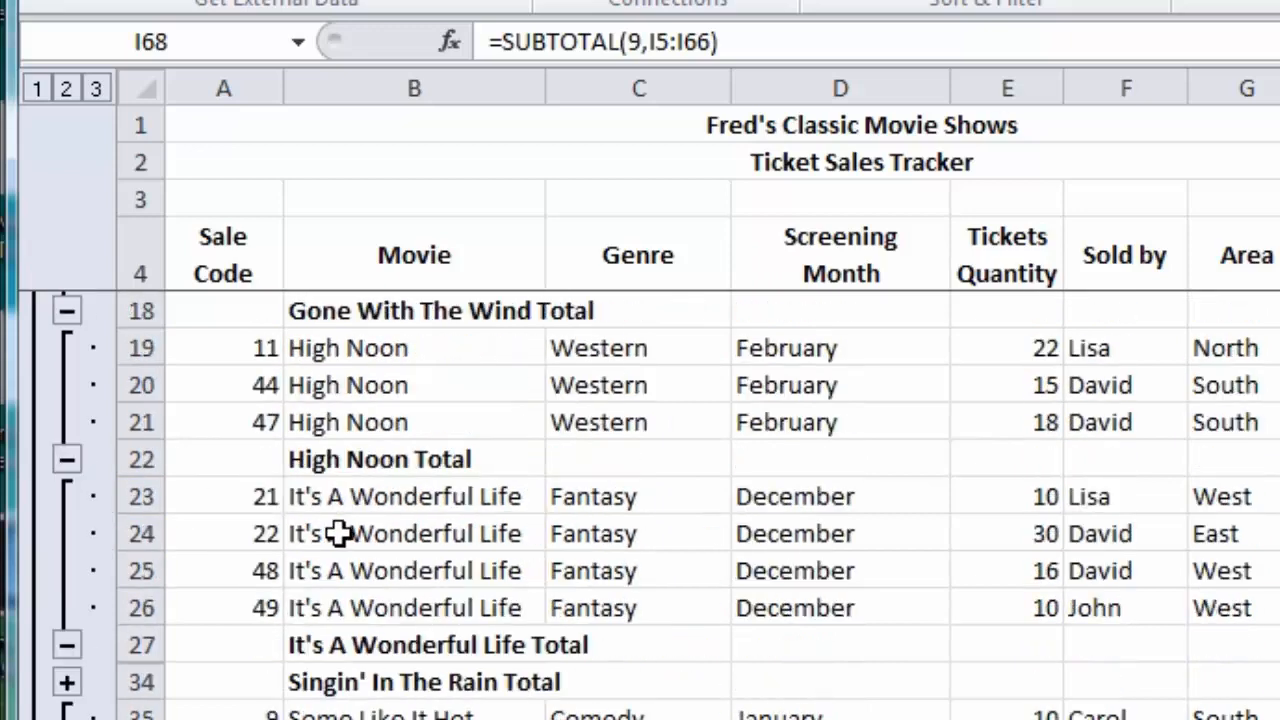
left_click(66, 459)
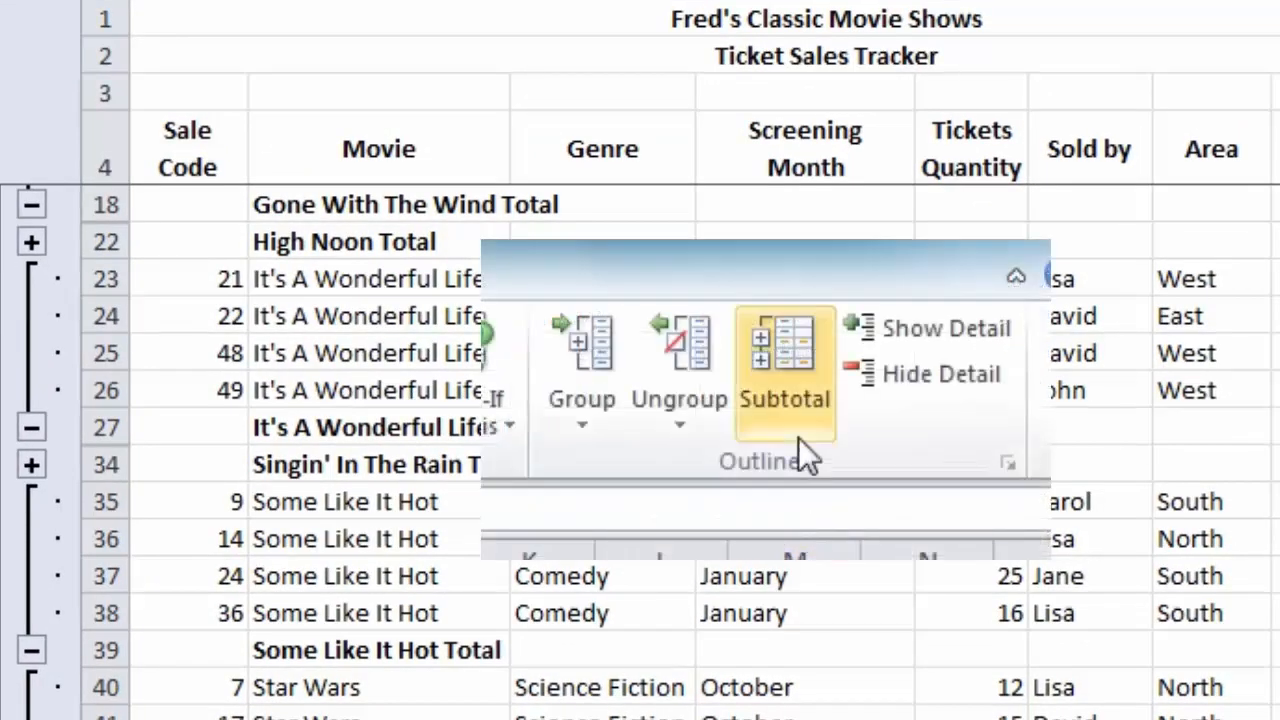
Step: Remove all the movie subtotals, and sort the ticket sales by Sale Code in ascending order
left_click(786, 382)
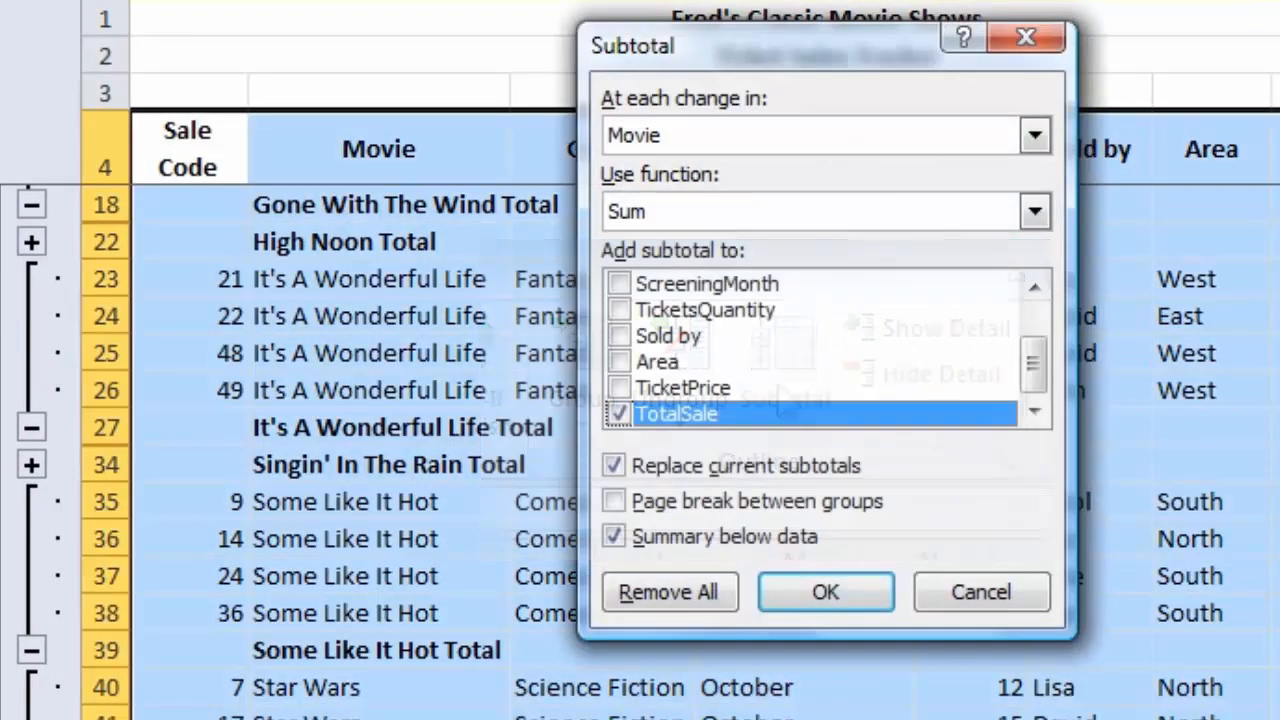
left_click(684, 591)
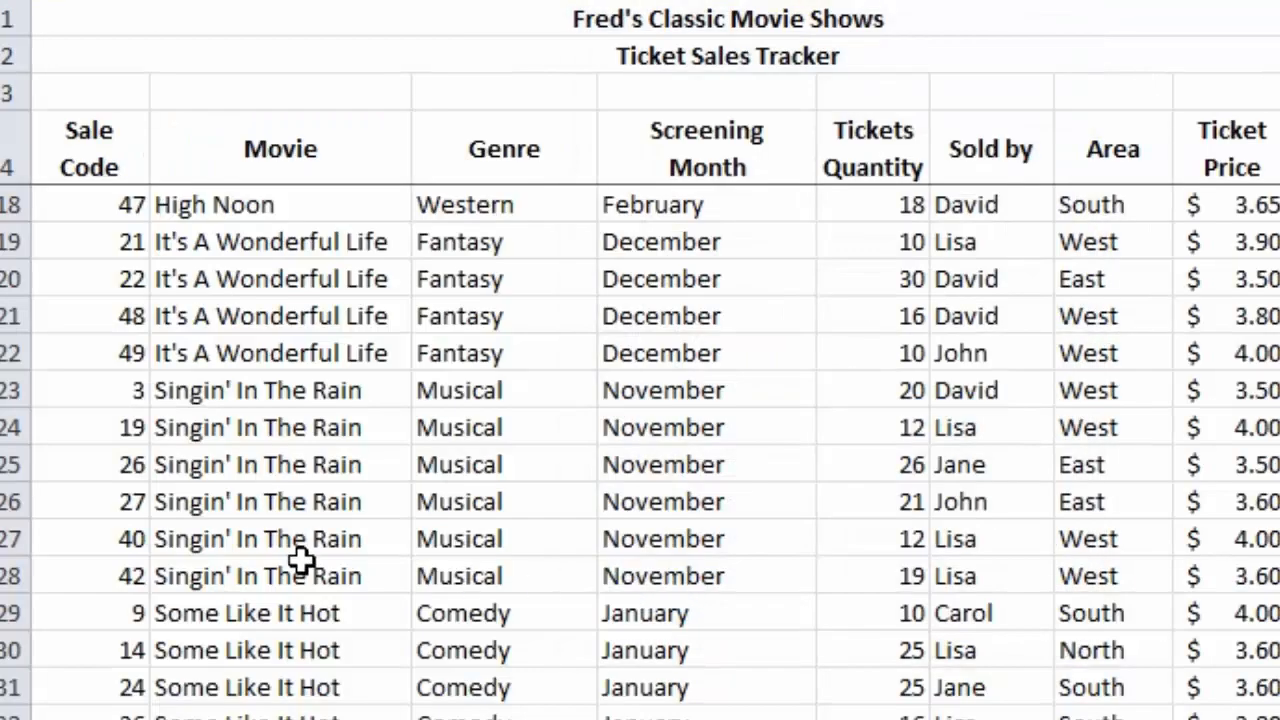
scroll(300, 560, "up", 5)
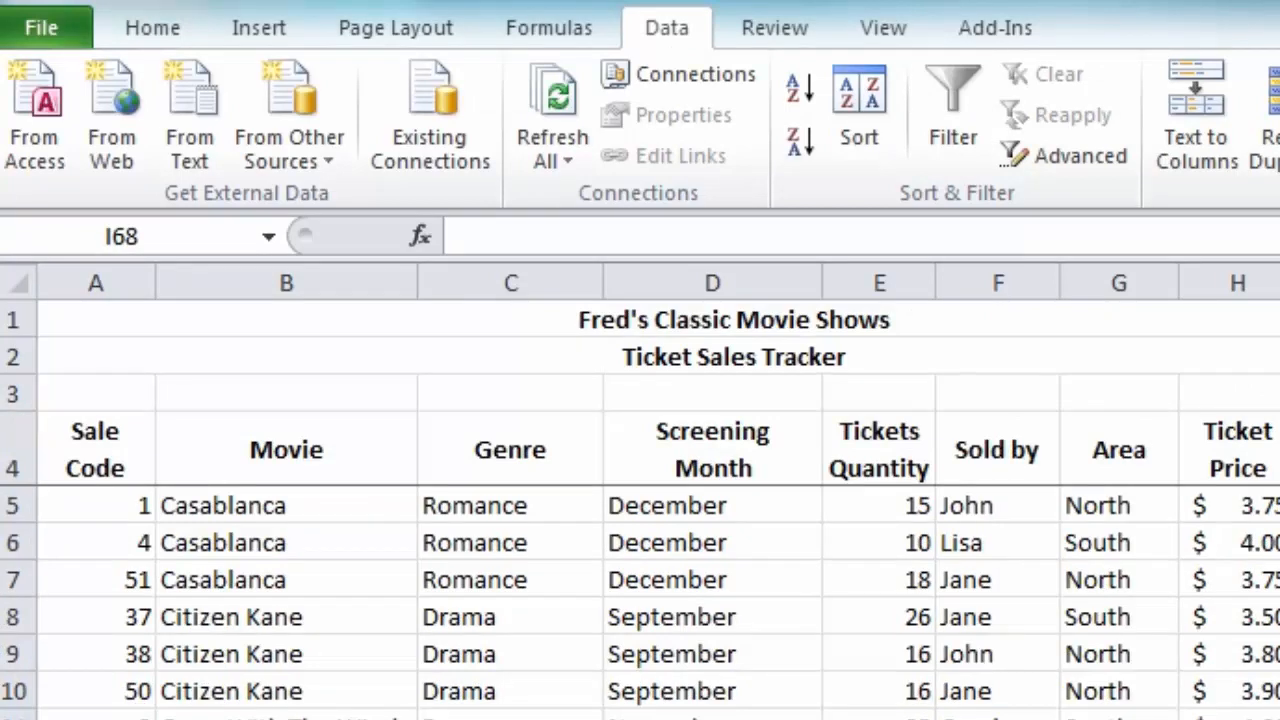
left_click(104, 652)
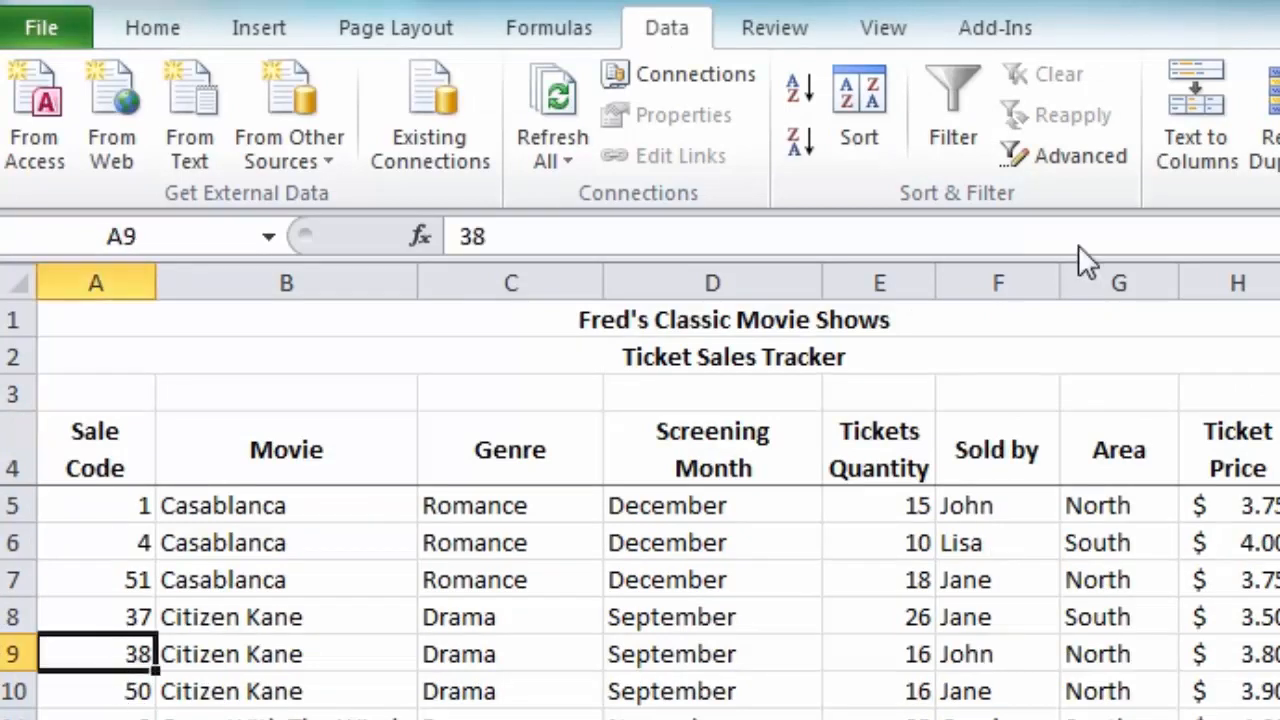
left_click(800, 88)
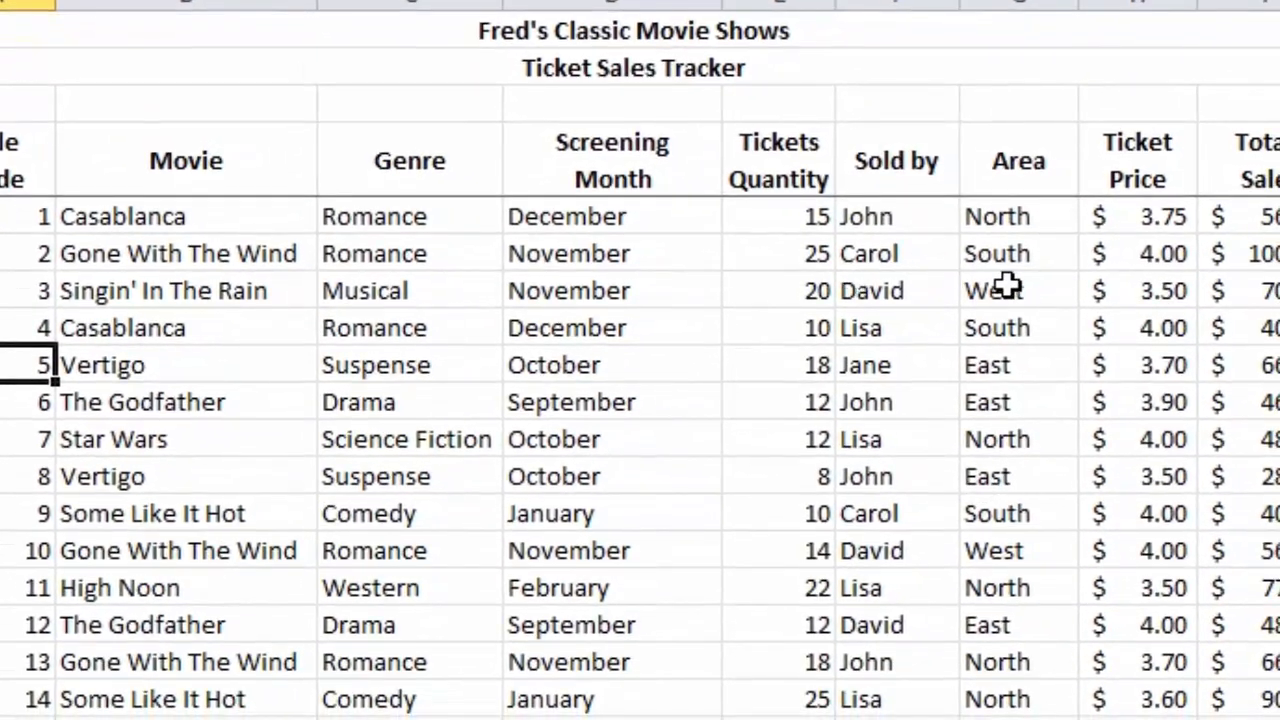
Step: Sort the ticket sales by Area in ascending order
left_click(1008, 287)
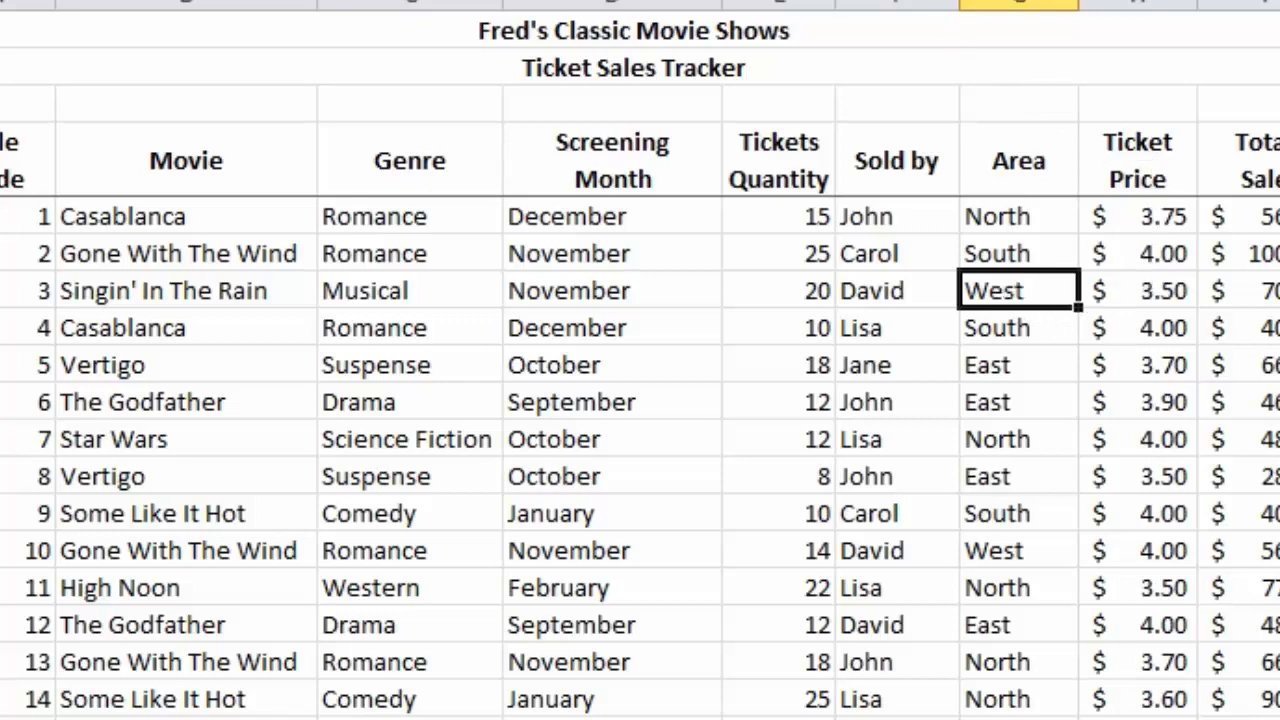
key("alt+a")
key("s")
key("a")
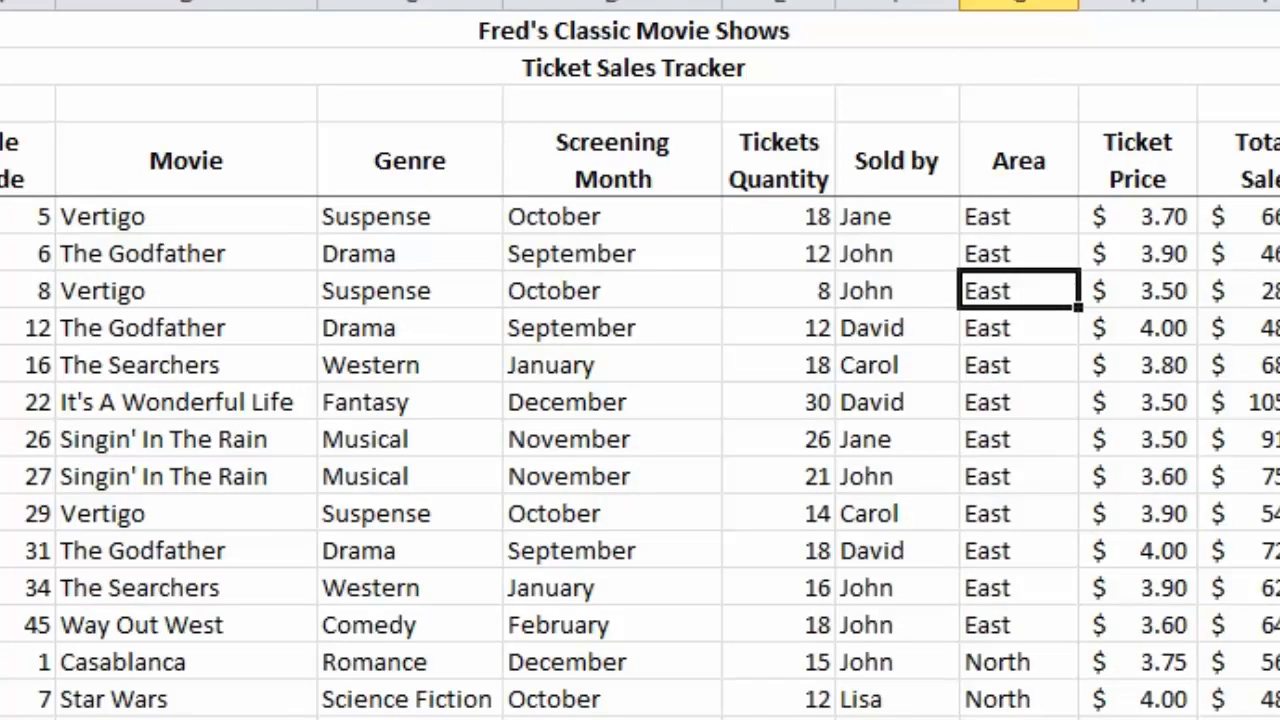
scroll(1030, 225, "down", 2)
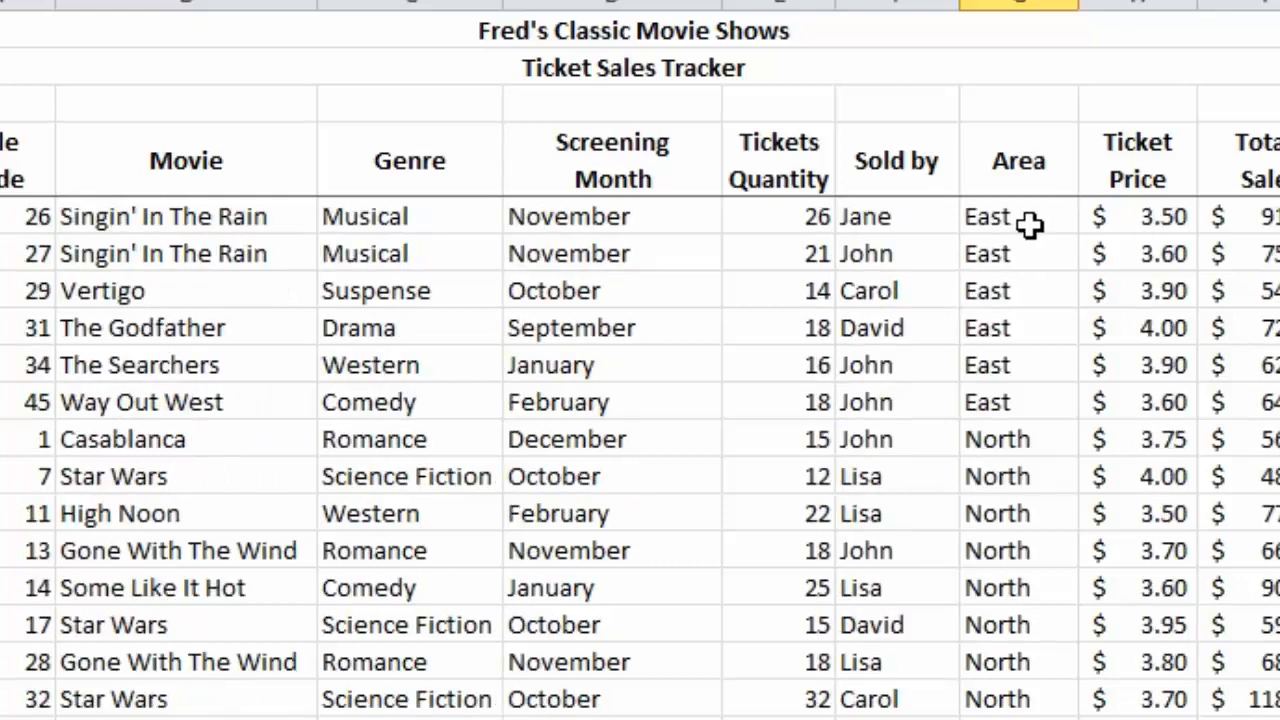
scroll(1030, 225, "down", 8)
scroll(1040, 226, "up", 6)
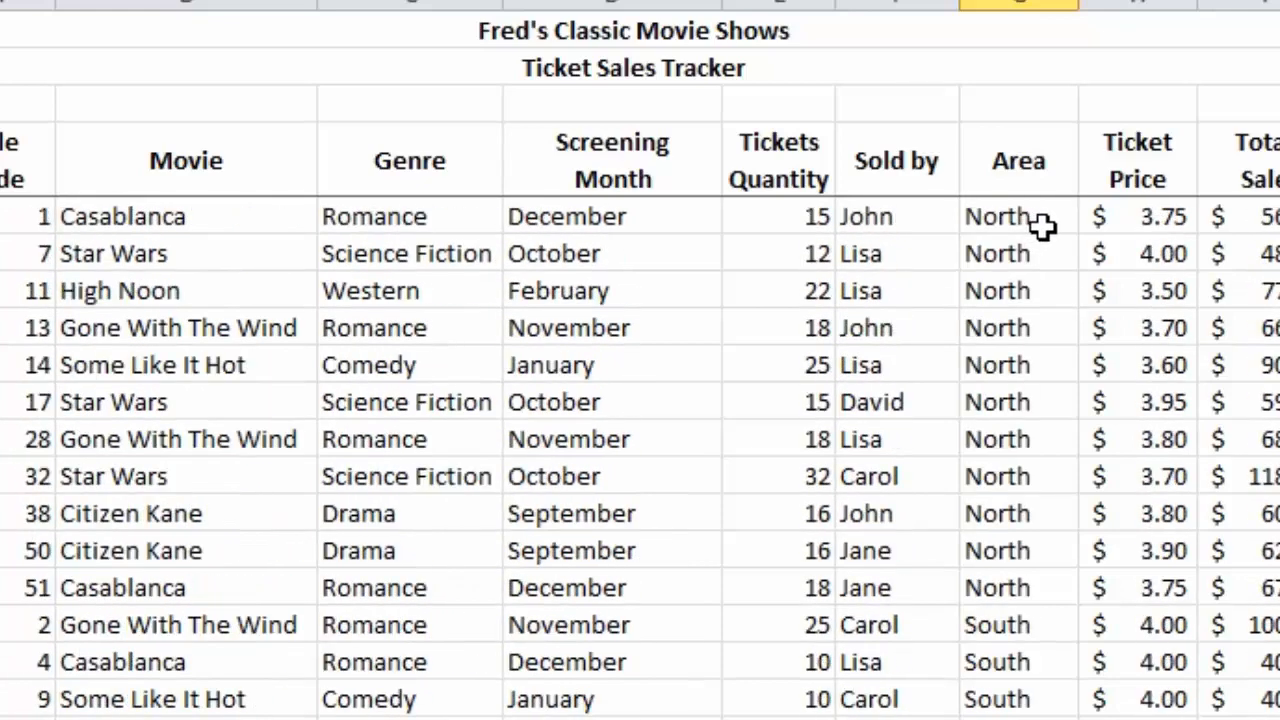
scroll(1043, 226, "up", 4)
Step: Add Sum subtotals of TotalSale at each change in Area, with the summary below the data
left_click(1150, 1)
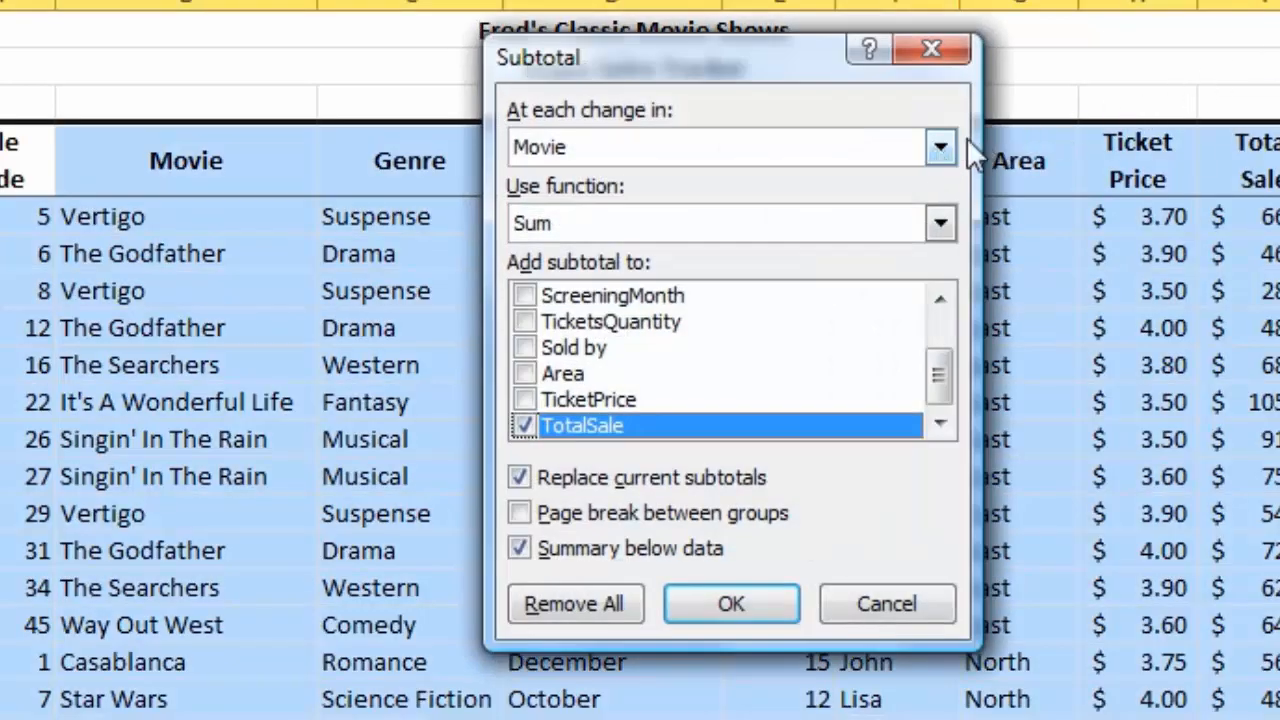
left_click(940, 150)
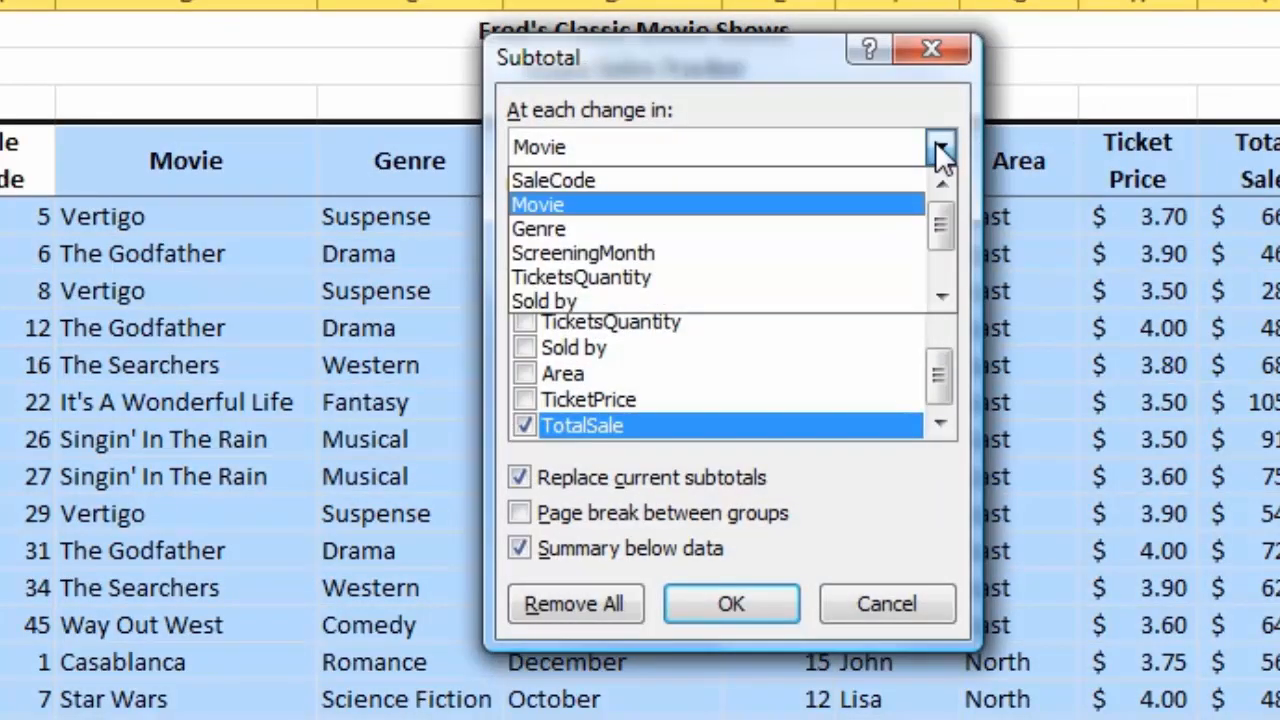
left_click_drag(950, 215, 943, 240)
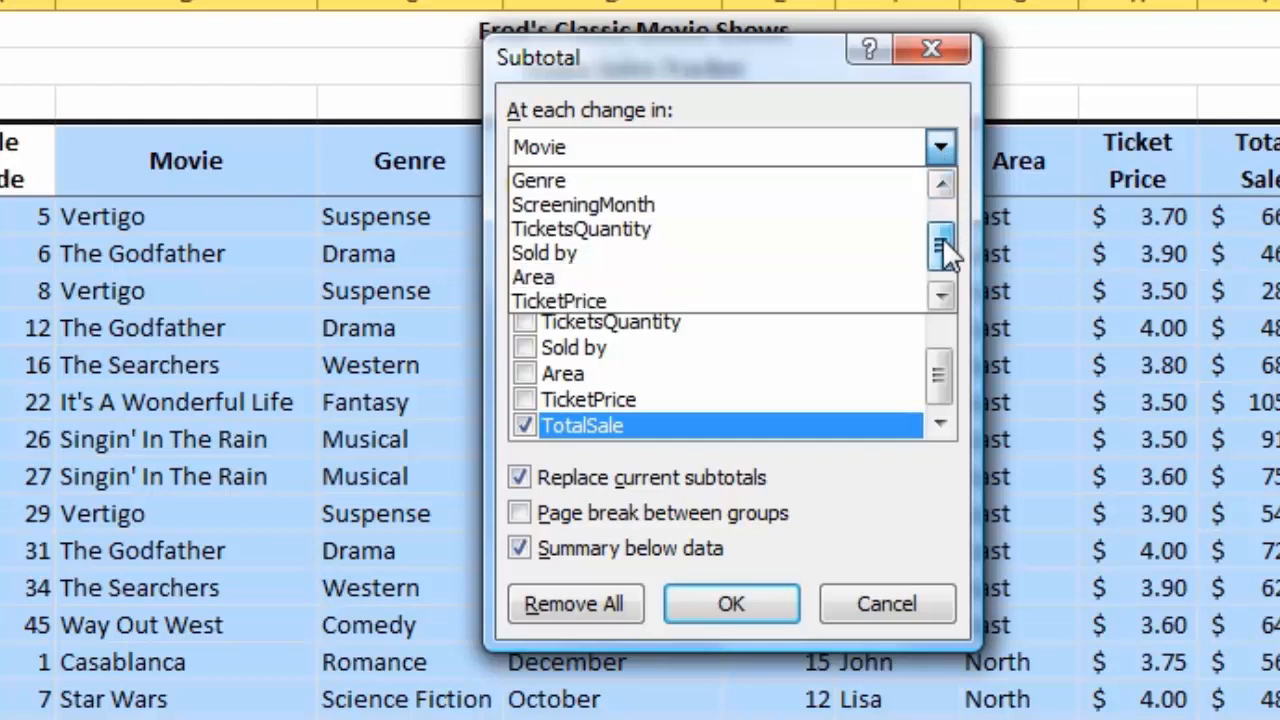
left_click(606, 278)
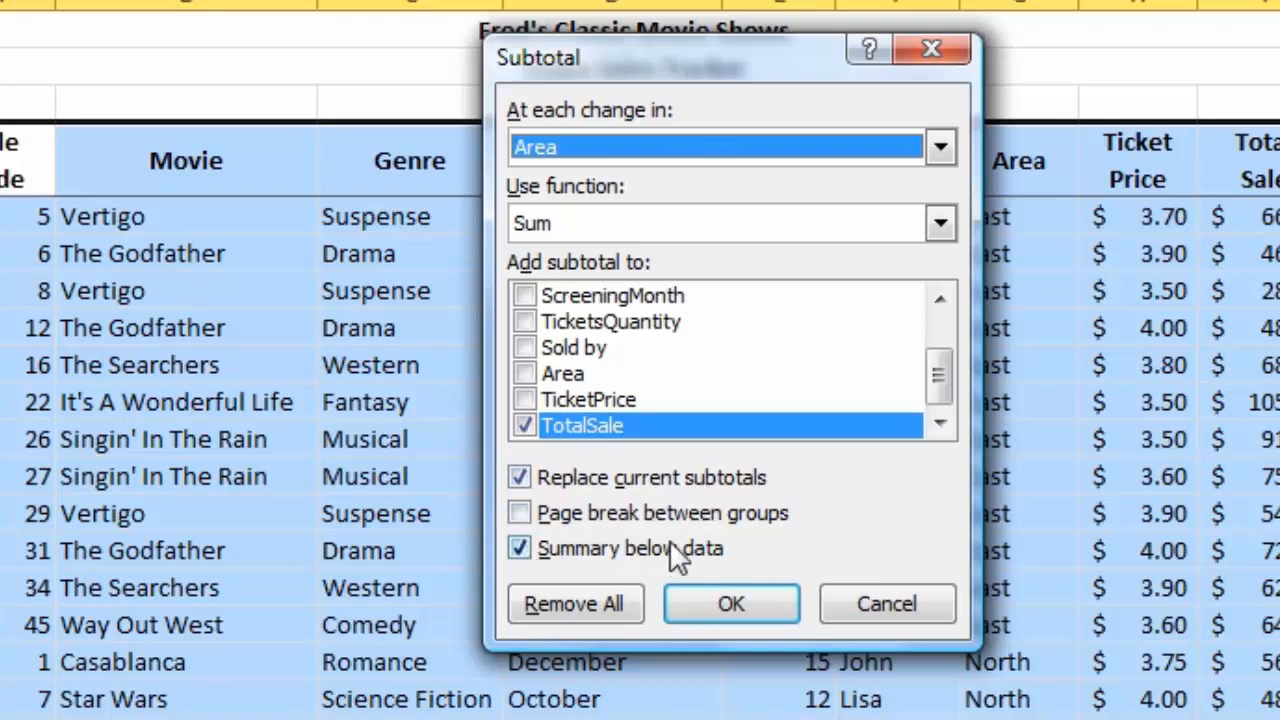
left_click(736, 601)
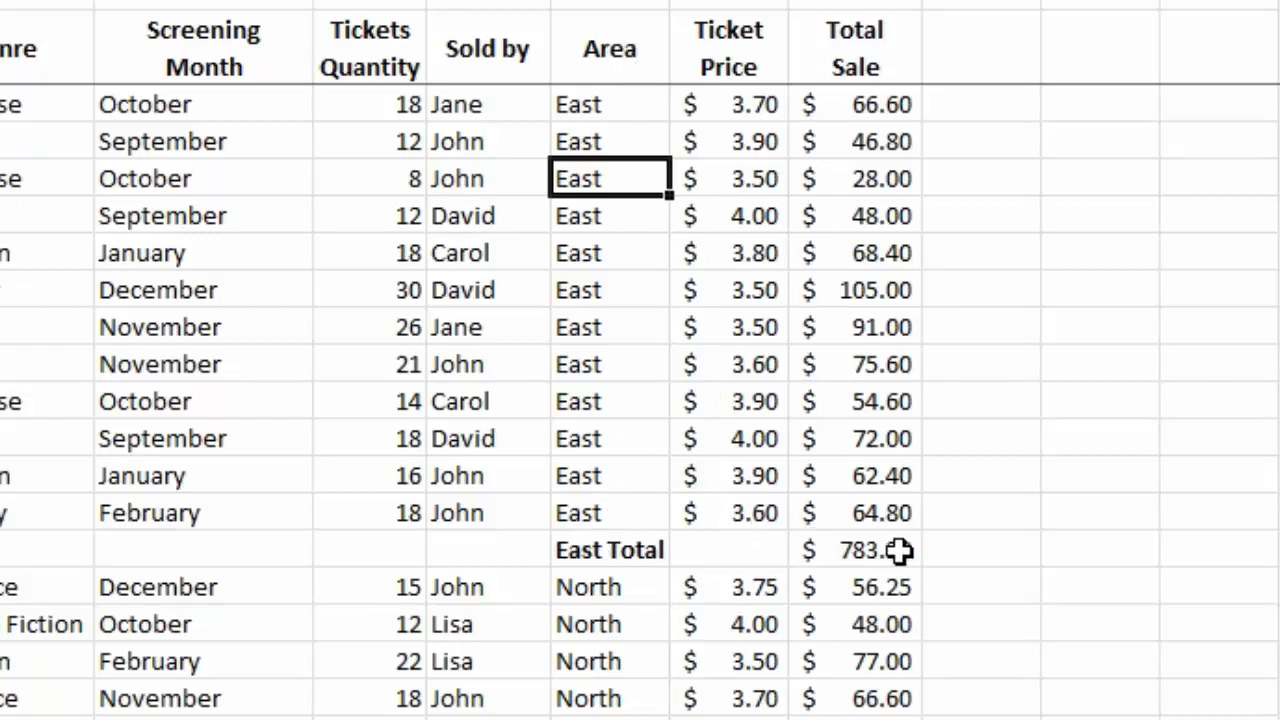
scroll(937, 505, "down", 4)
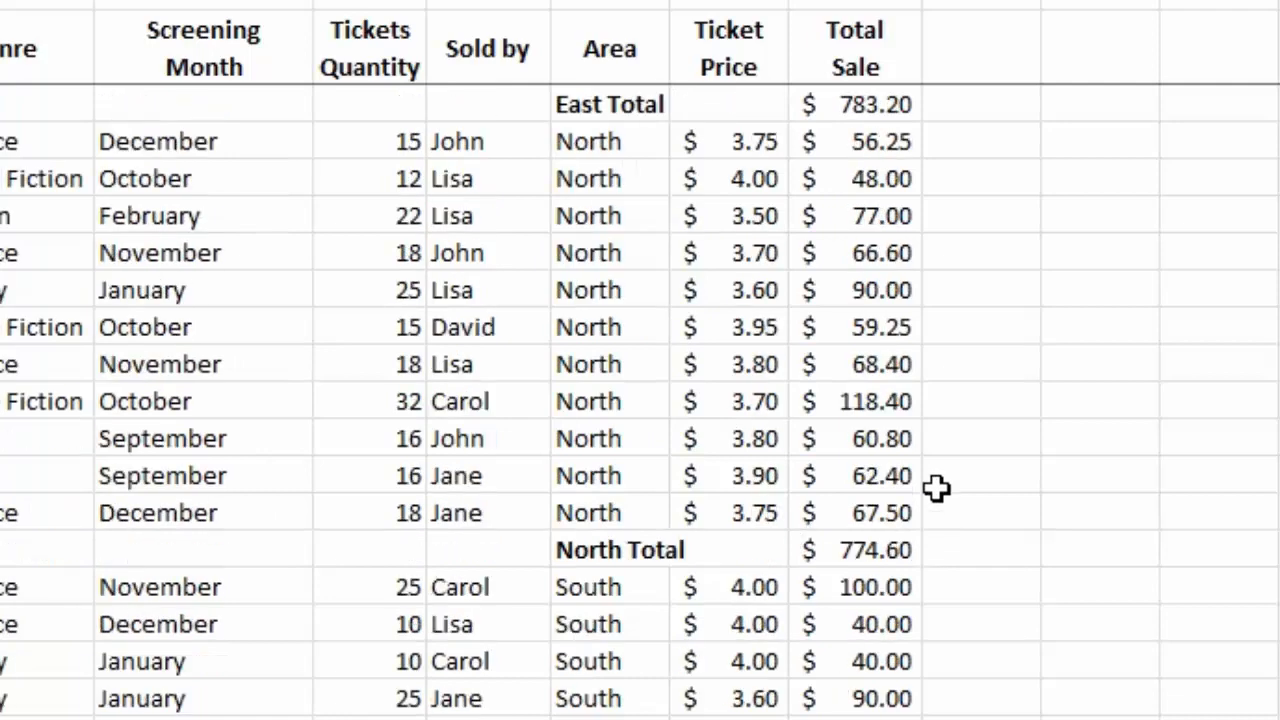
scroll(937, 487, "down", 9)
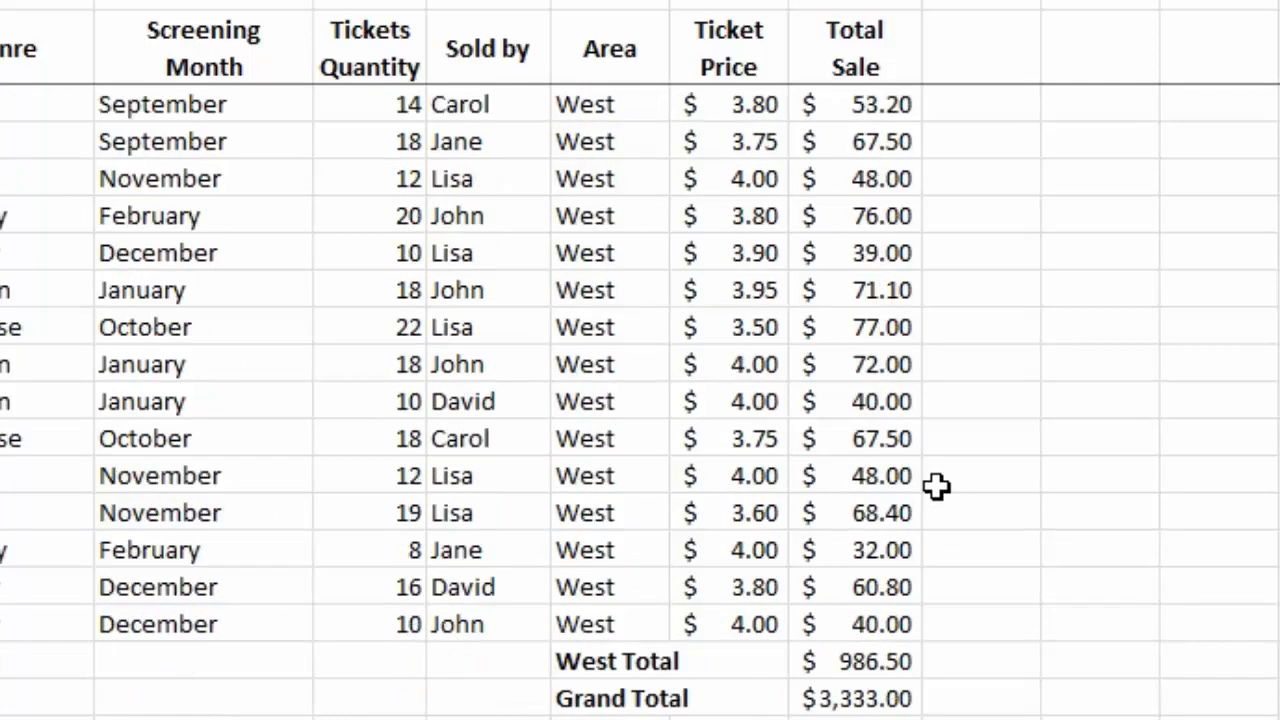
scroll(937, 487, "up", 10)
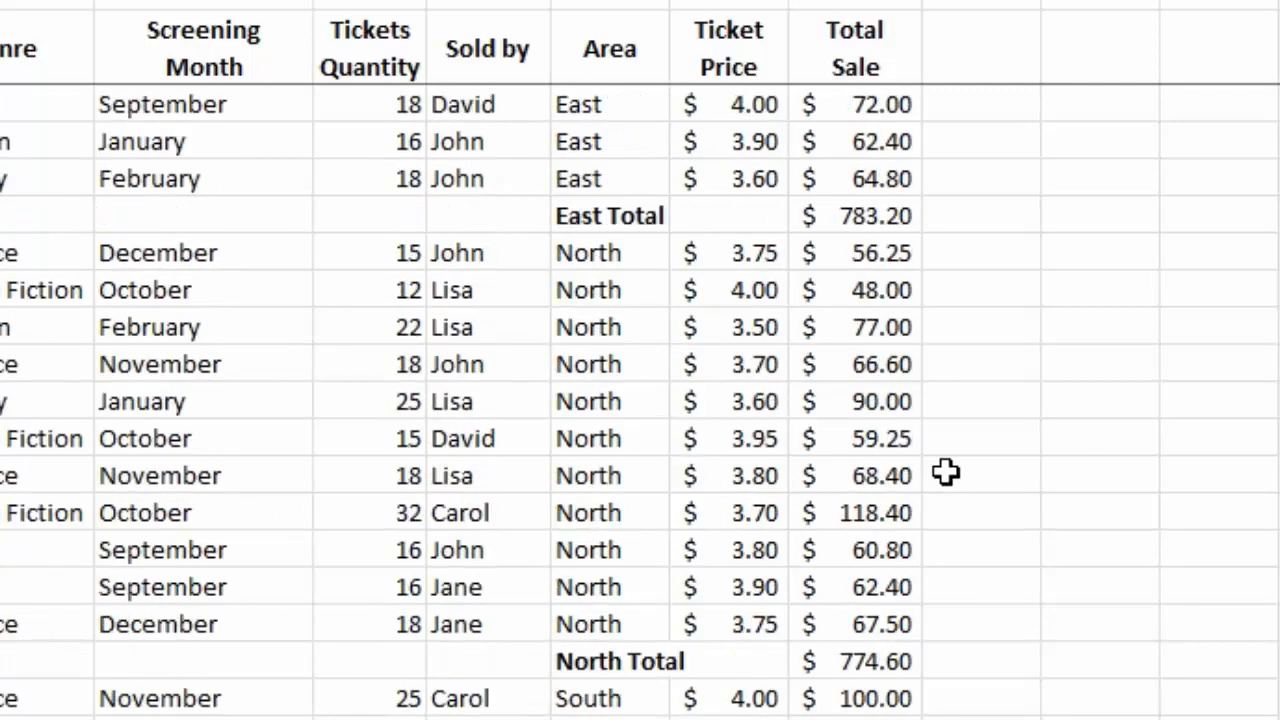
Step: Add Average subtotals of TotalSale at each change in Area, without replacing the current Sum subtotals
scroll(946, 473, "up", 3)
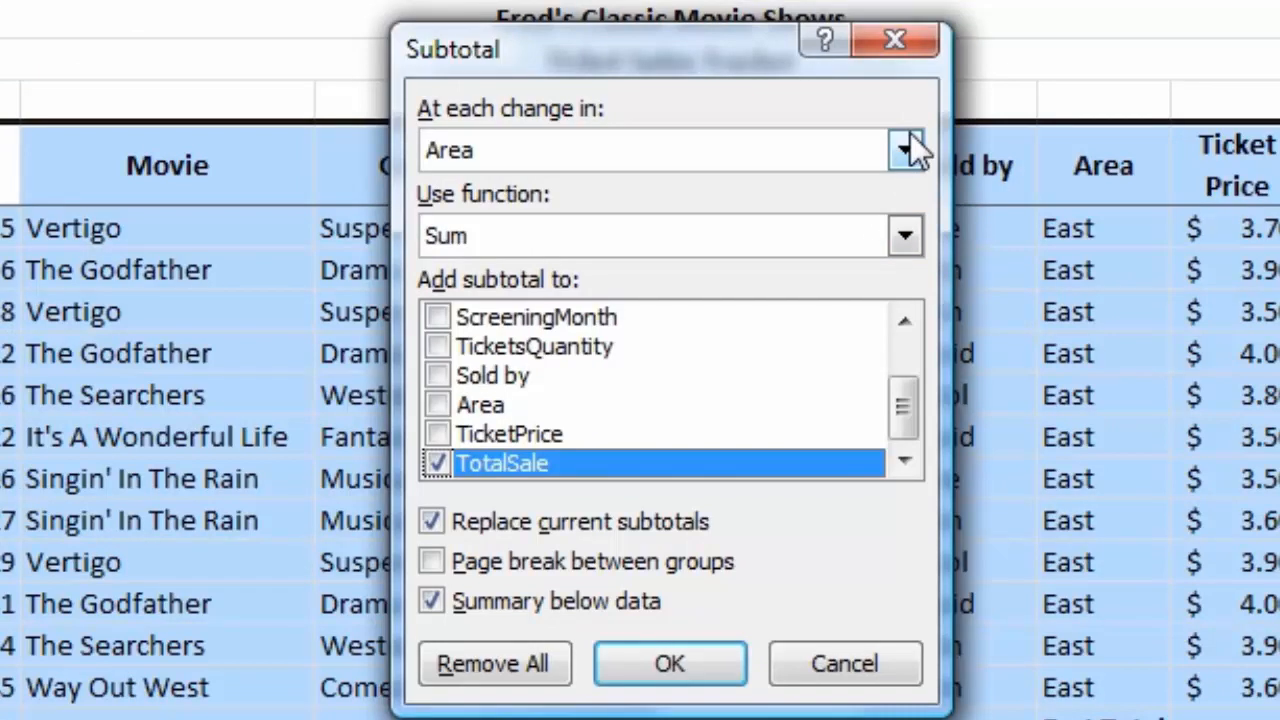
left_click(904, 237)
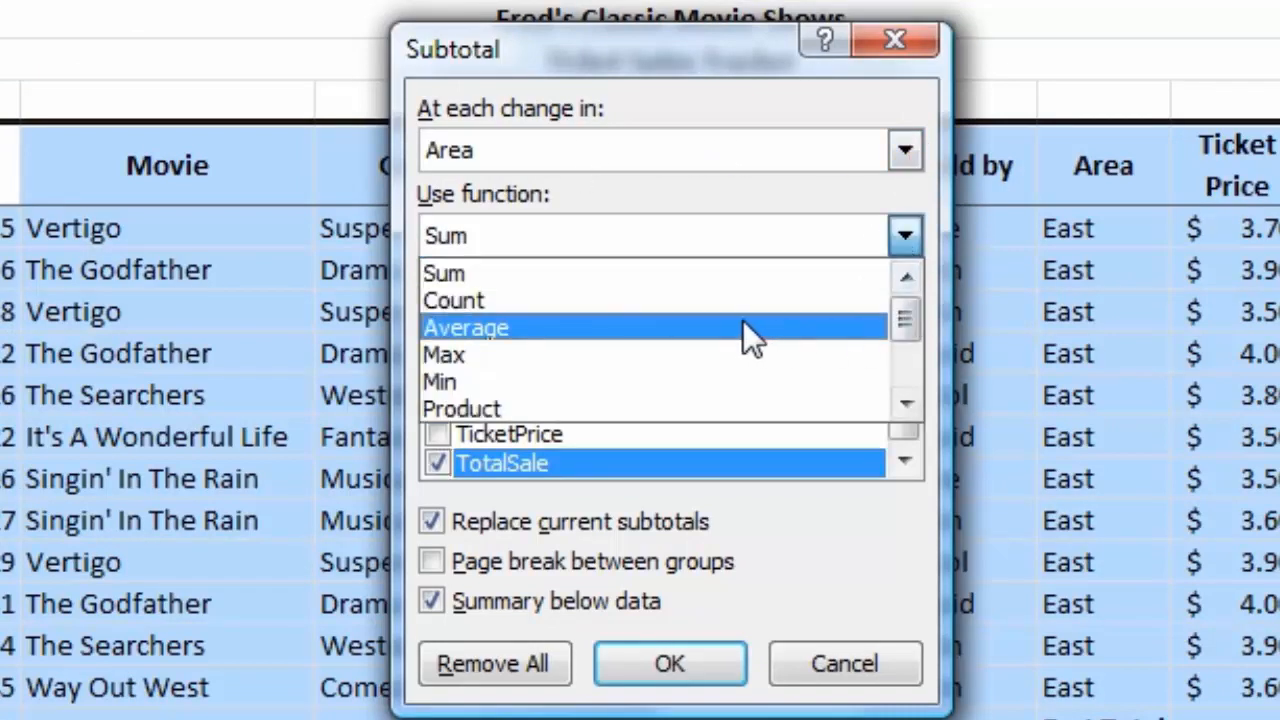
left_click(738, 322)
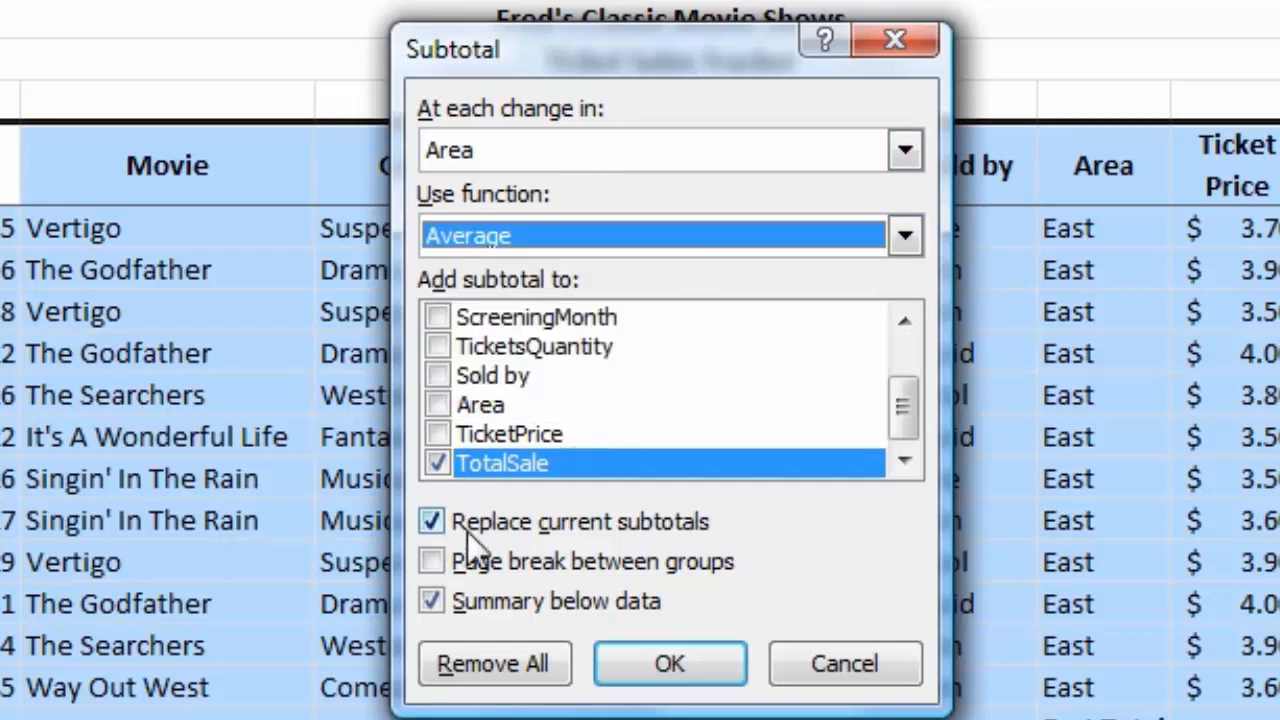
left_click(430, 522)
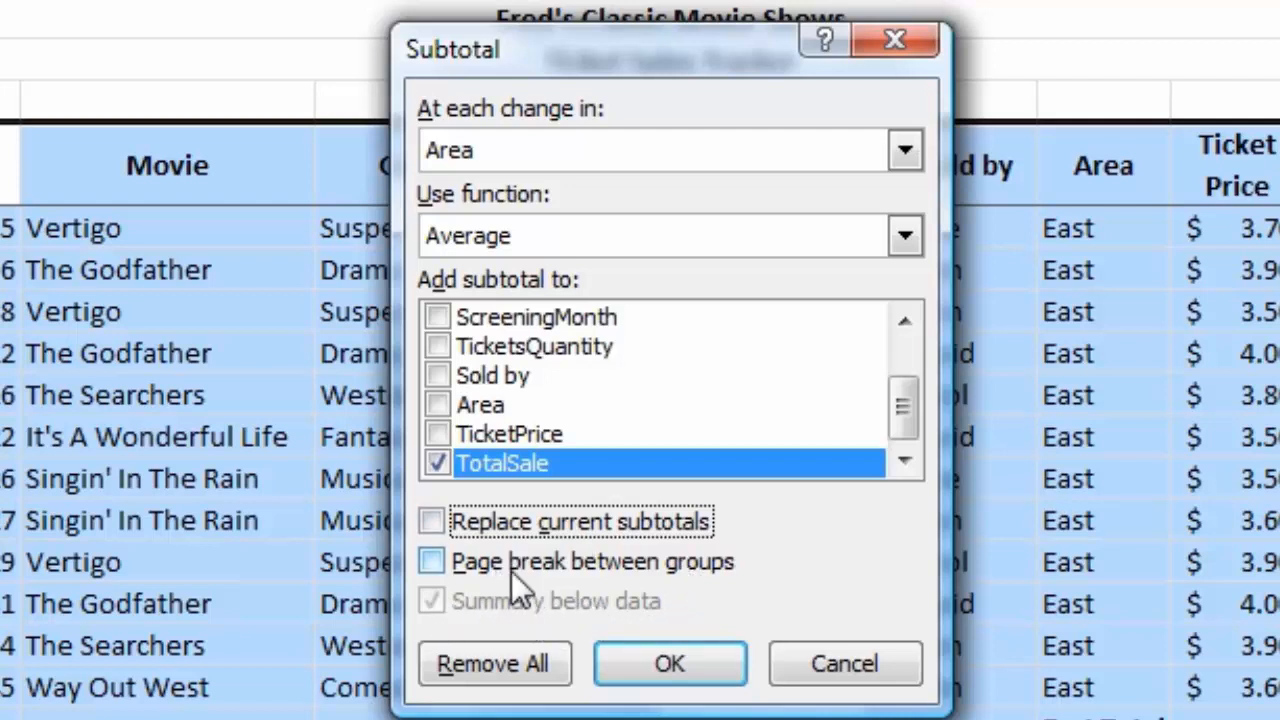
left_click(652, 672)
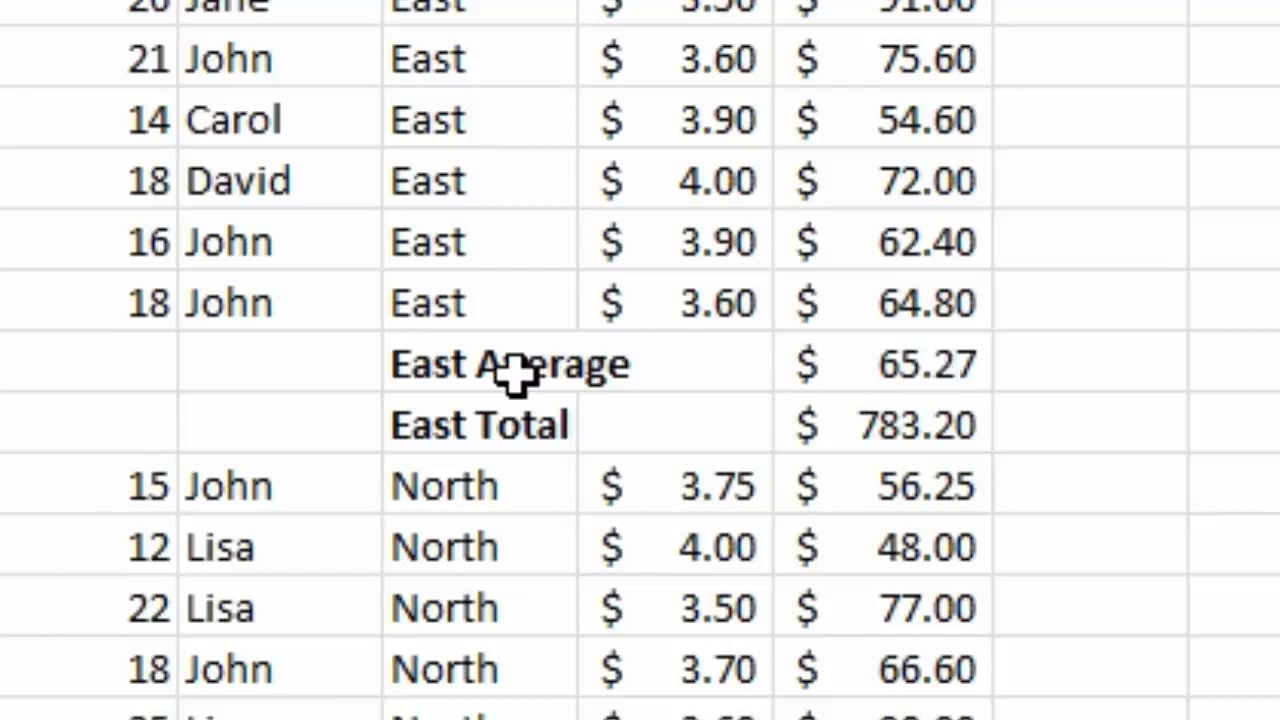
Step: Review the average and total rows of each area down the sheet, and show only level 1 of the outline
scroll(329, 196, "down", 2)
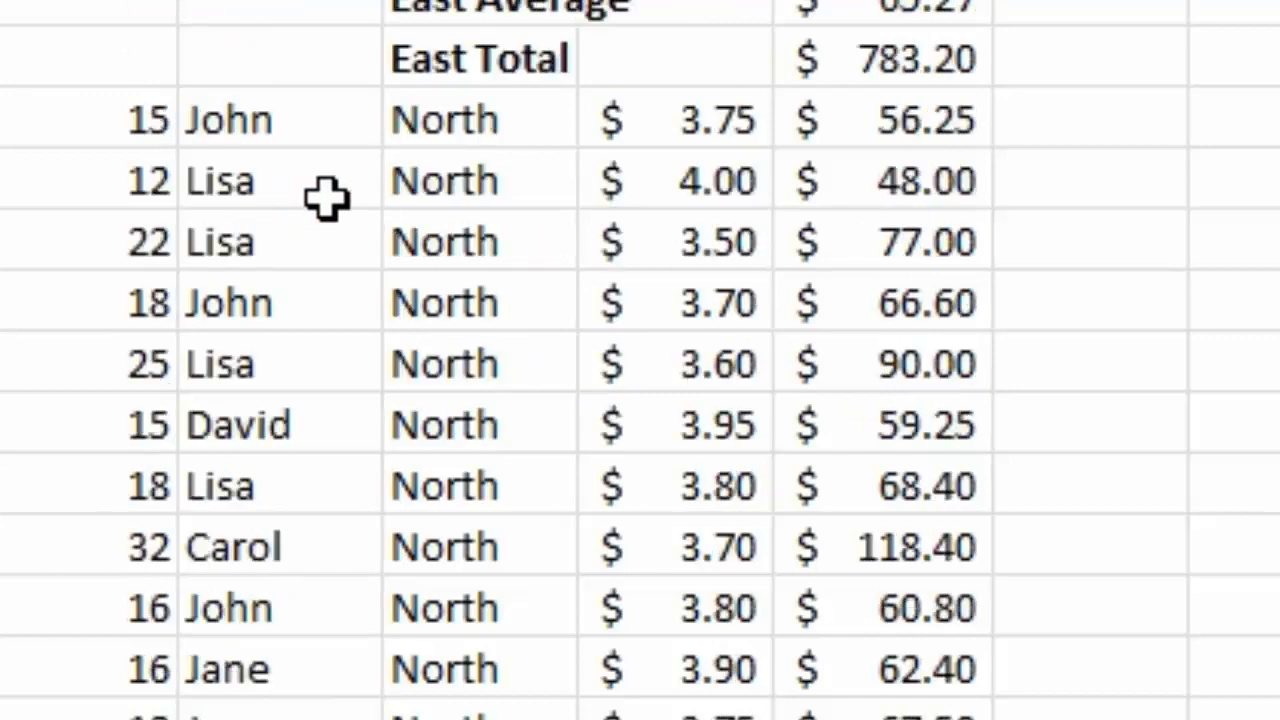
scroll(329, 196, "down", 3)
scroll(600, 163, "down", 1)
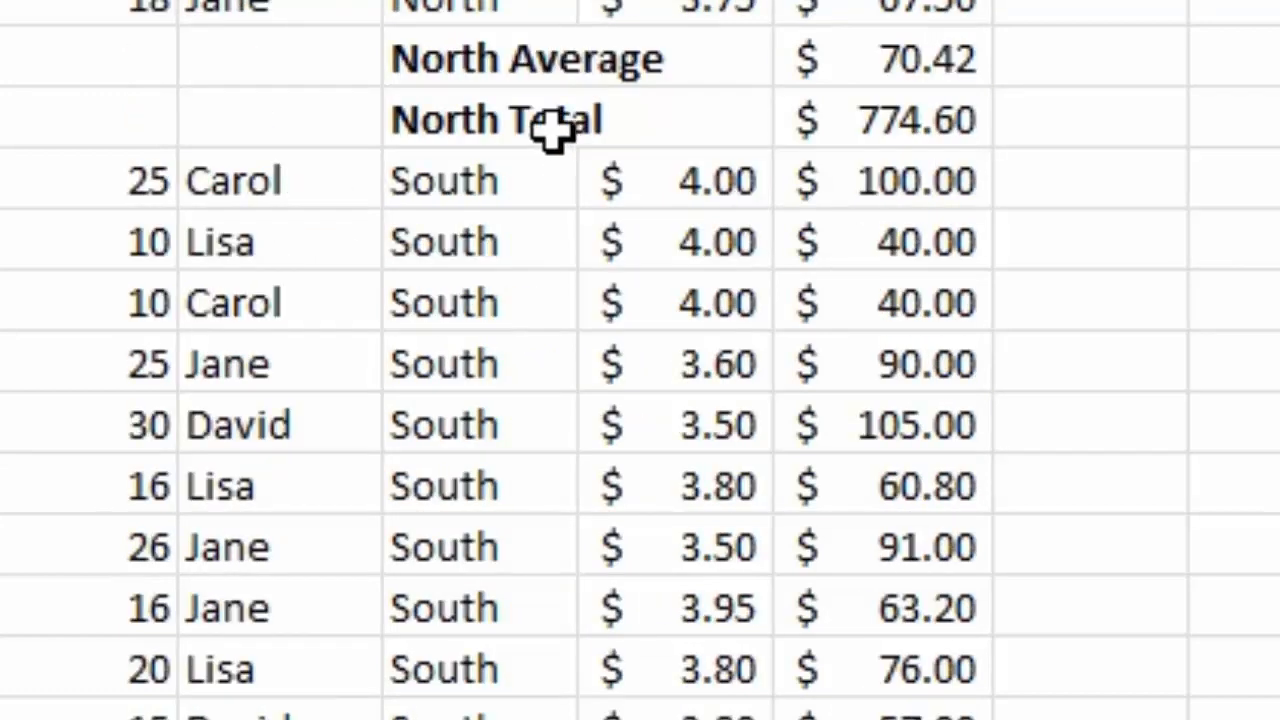
scroll(555, 130, "down", 5)
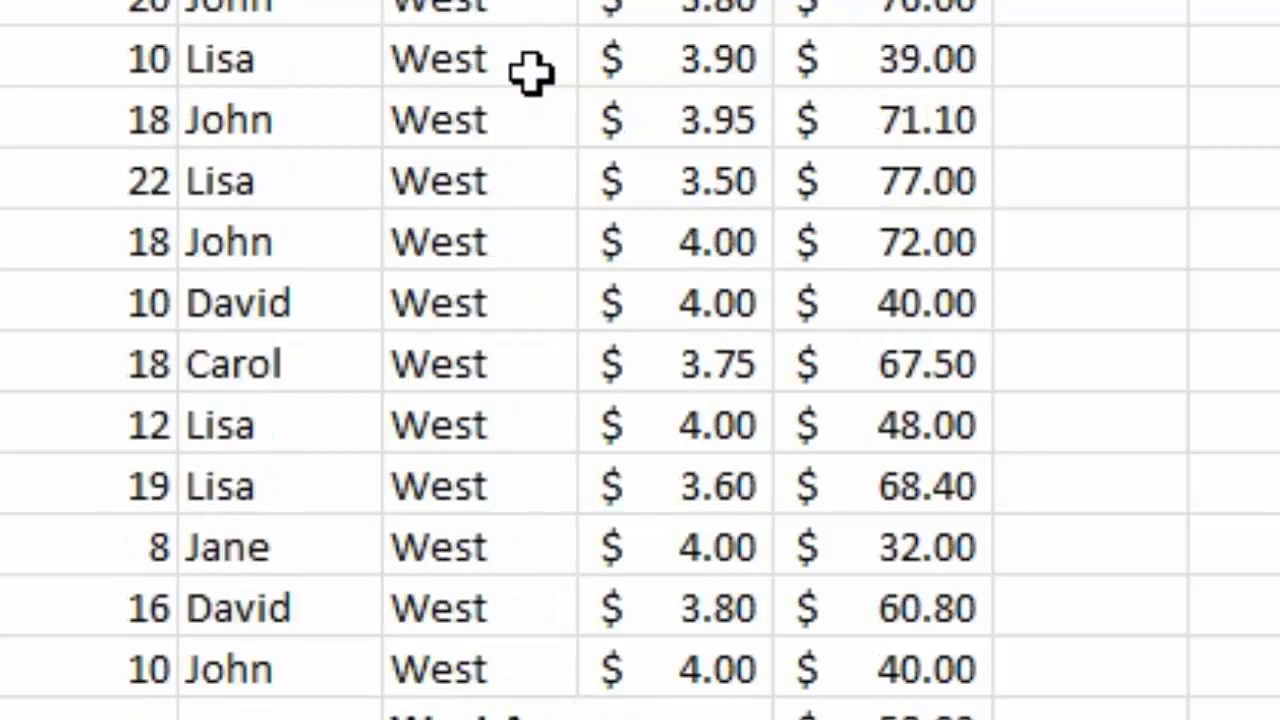
scroll(530, 70, "down", 2)
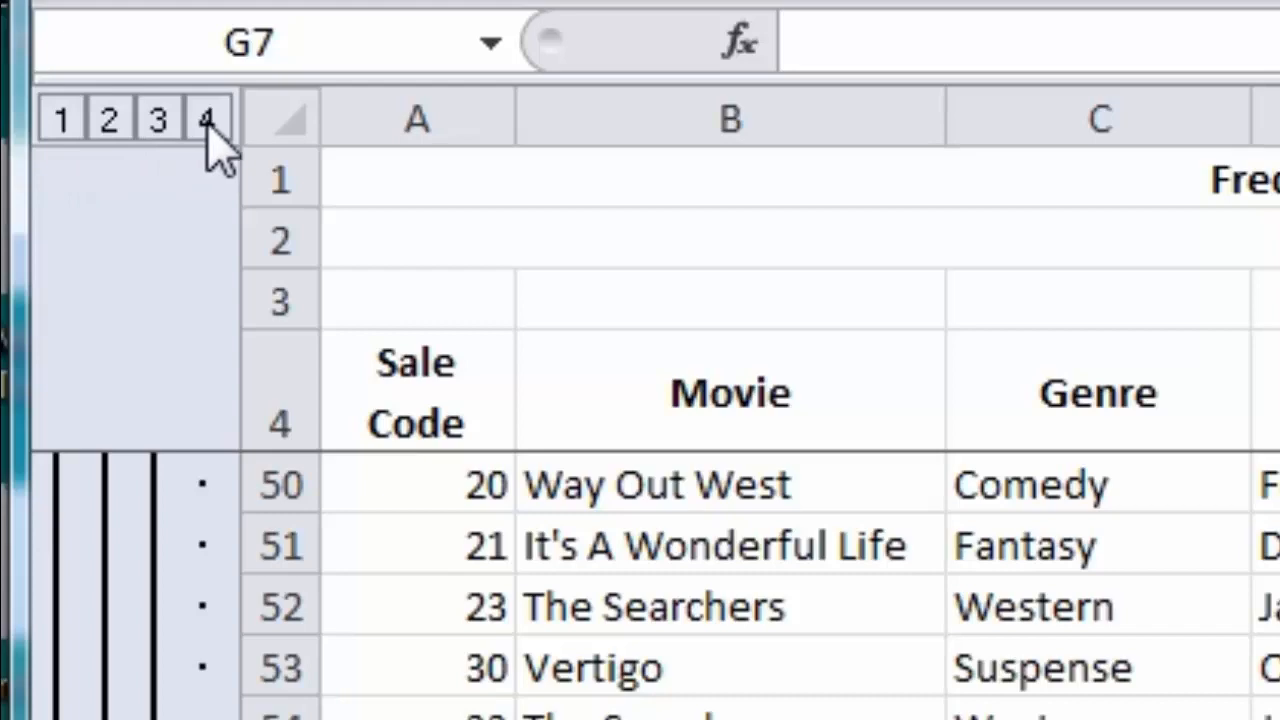
left_click(62, 121)
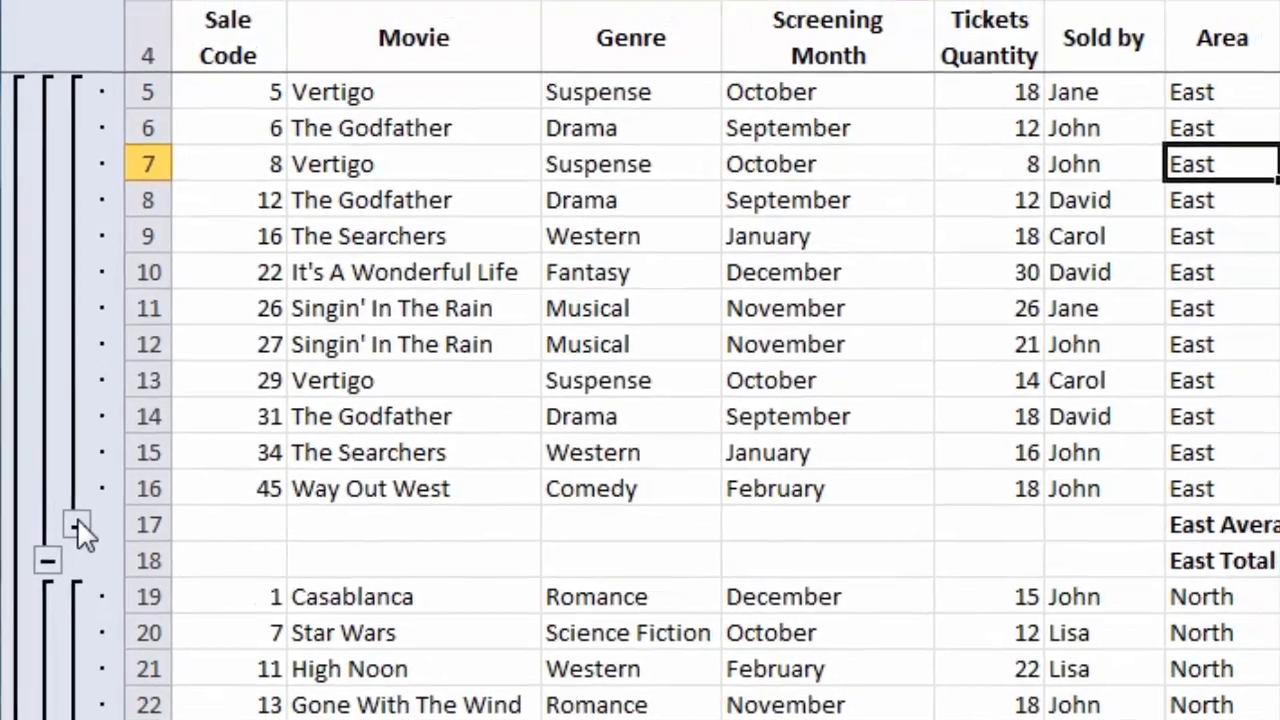
Step: Collapse the East detail rows and the East Average row, and expand both East groups again
left_click(88, 493)
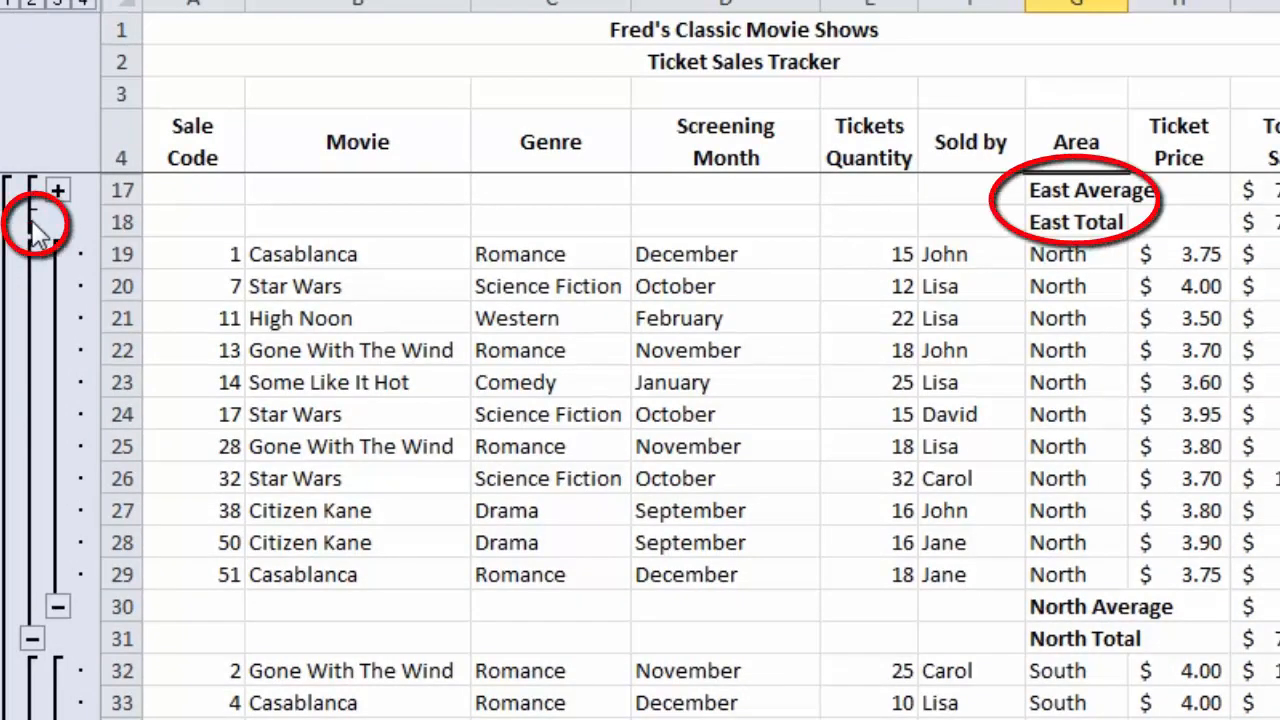
left_click(33, 222)
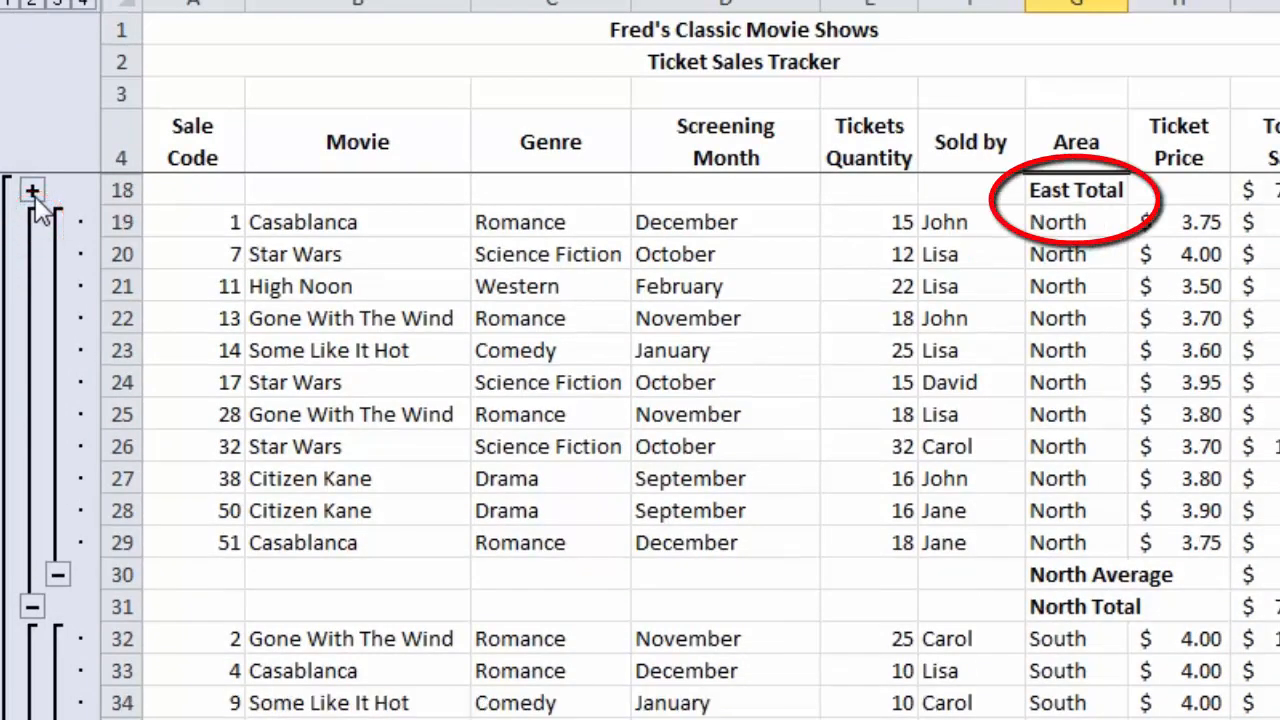
left_click(32, 191)
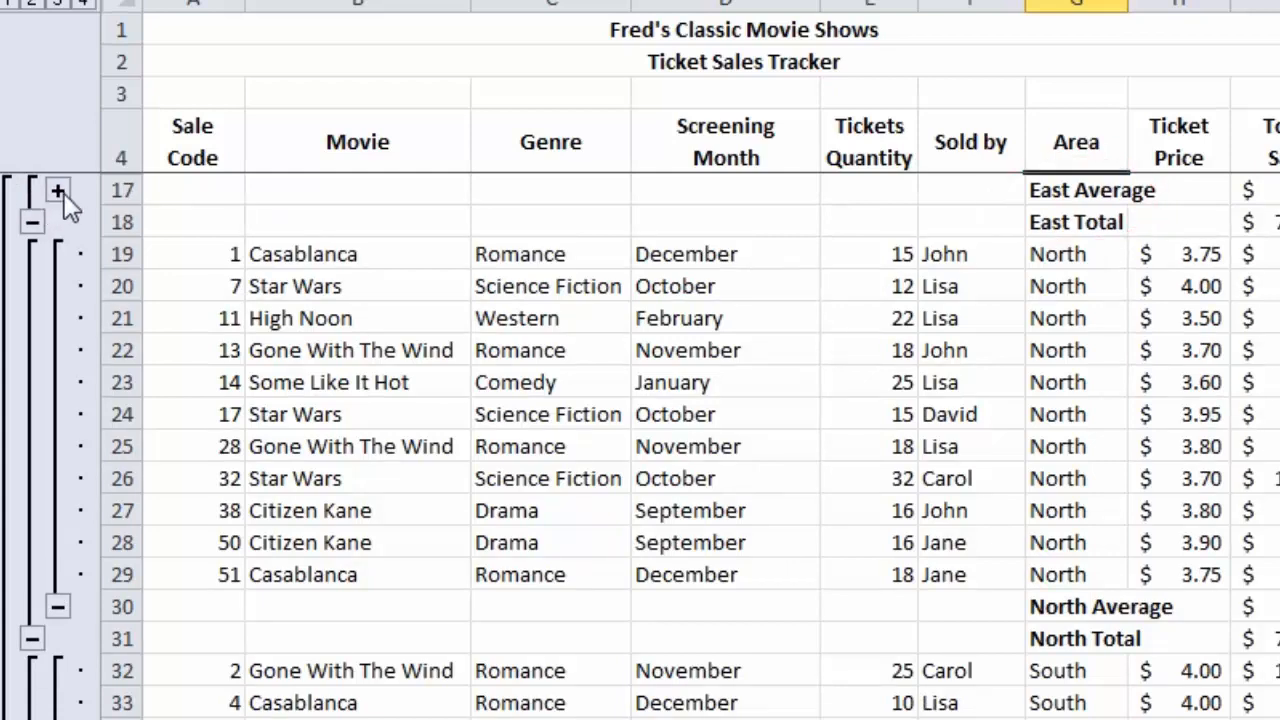
left_click(58, 191)
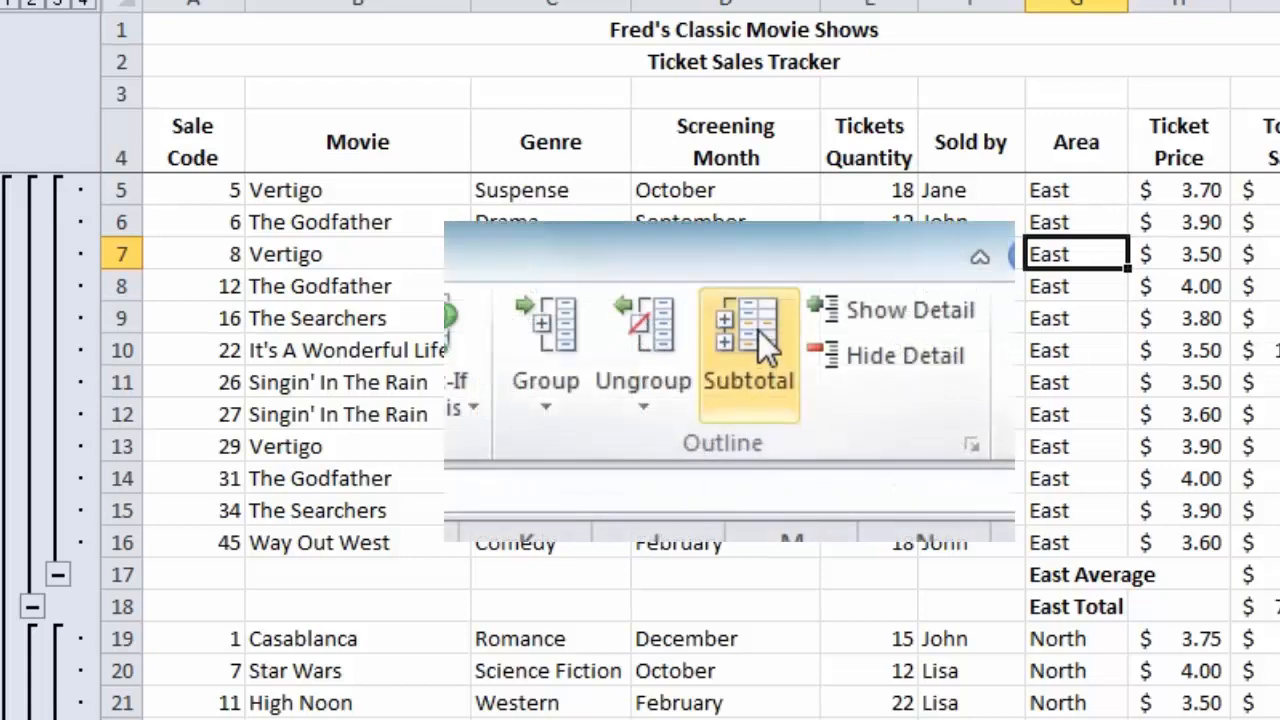
Step: Remove all the area subtotals, and sort the ticket sales by Sale Code in ascending order
left_click(758, 330)
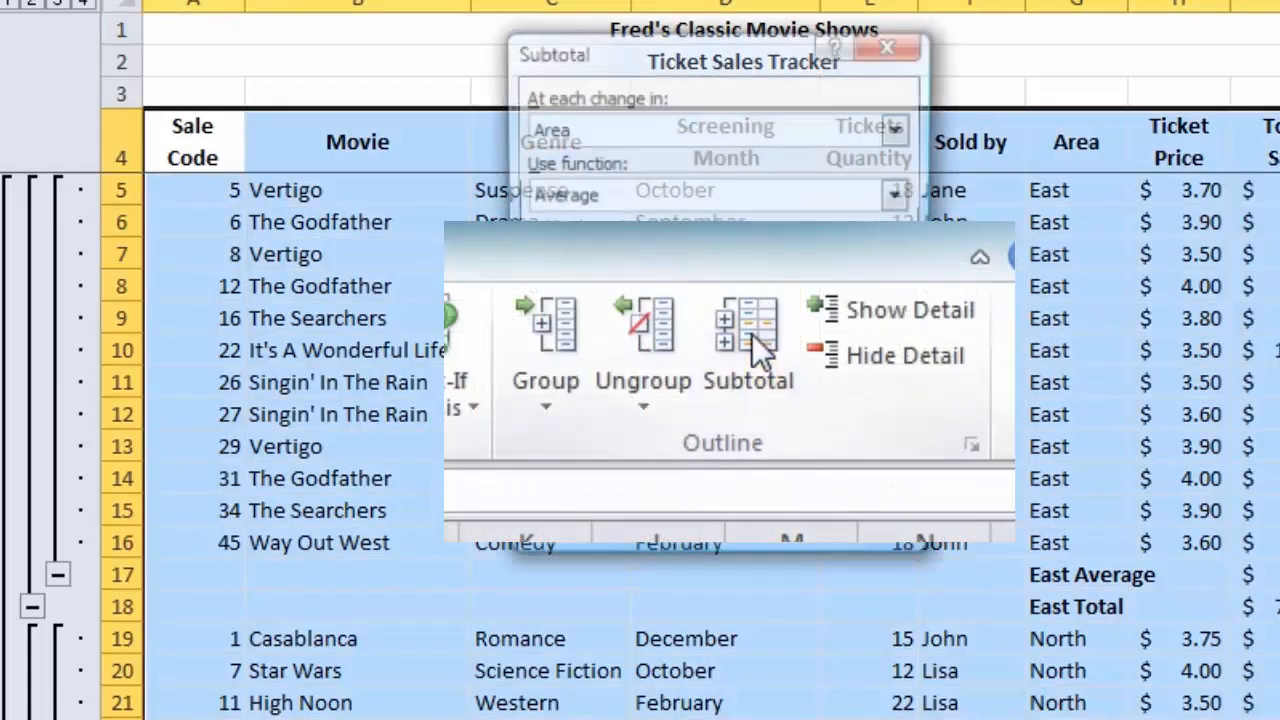
left_click(580, 524)
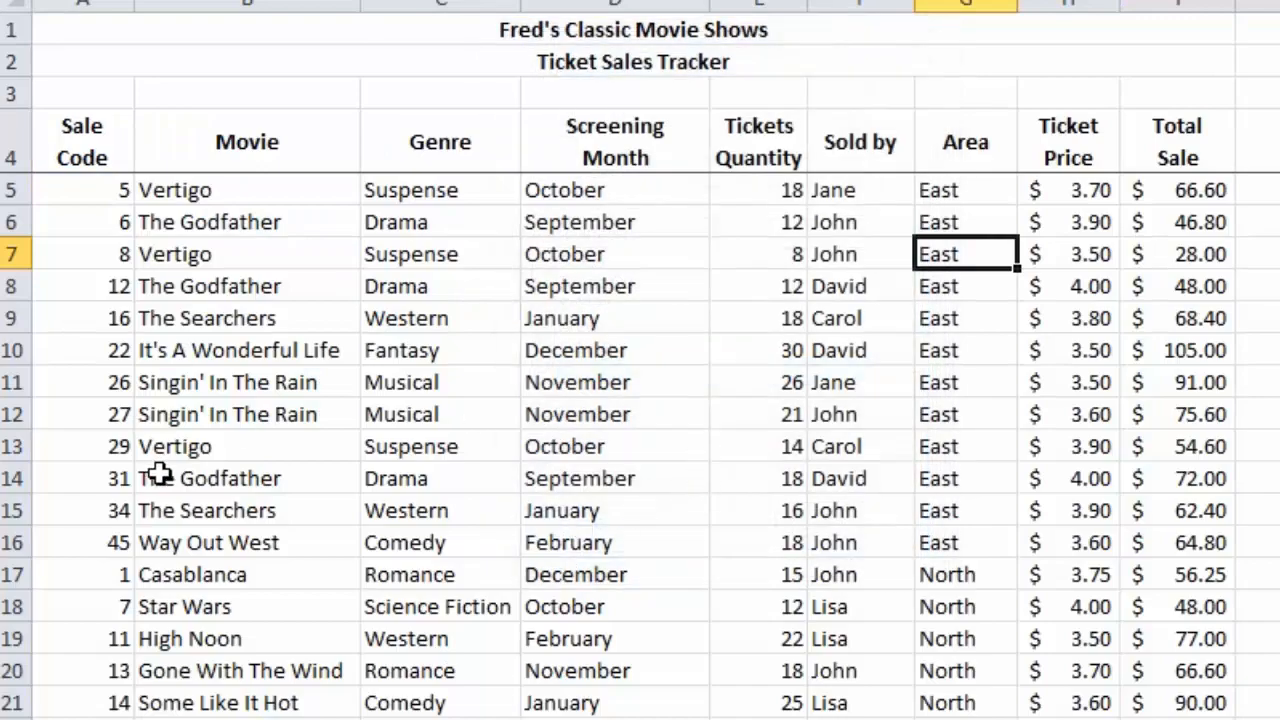
scroll(160, 475, "down", 2)
scroll(160, 475, "up", 2)
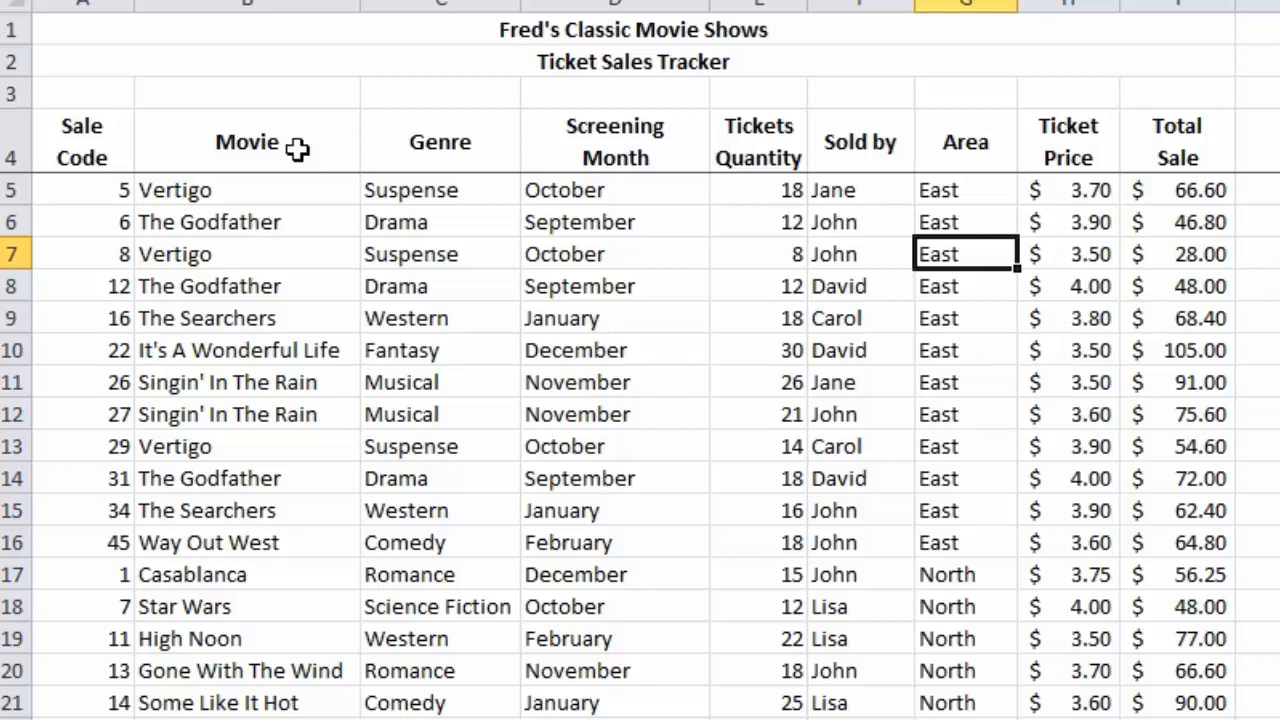
left_click(84, 262)
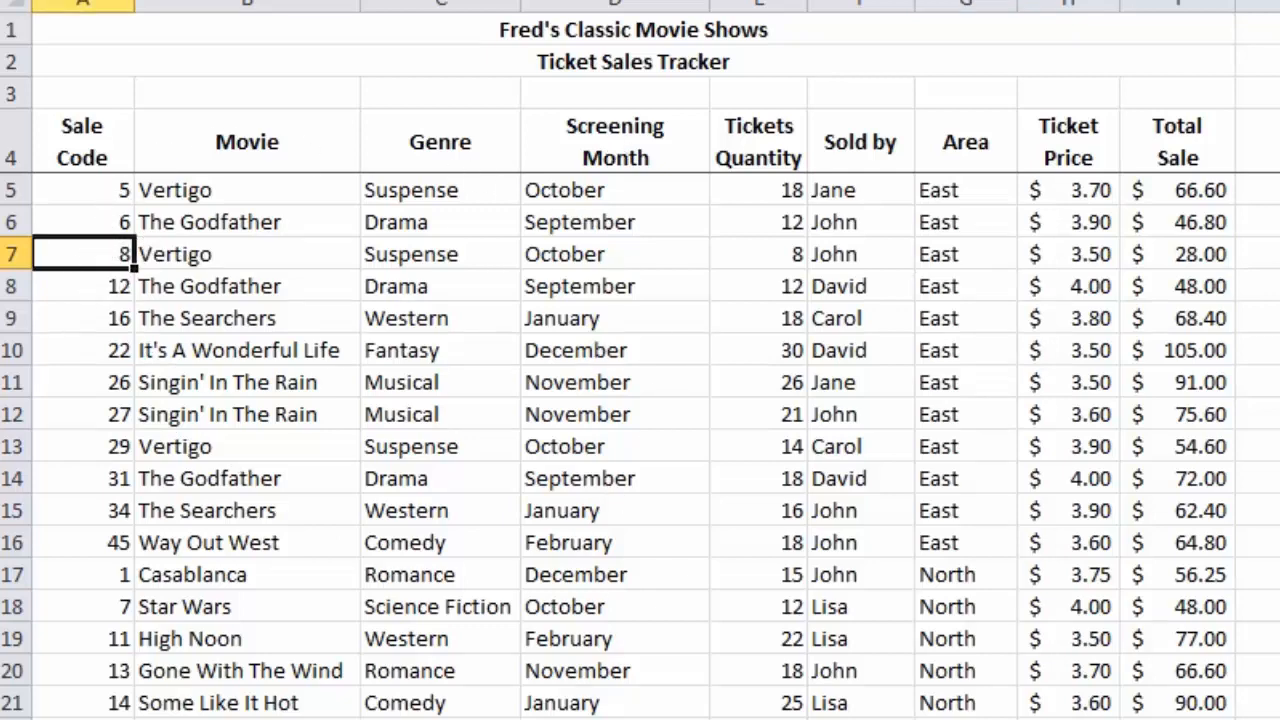
left_click(600, 1)
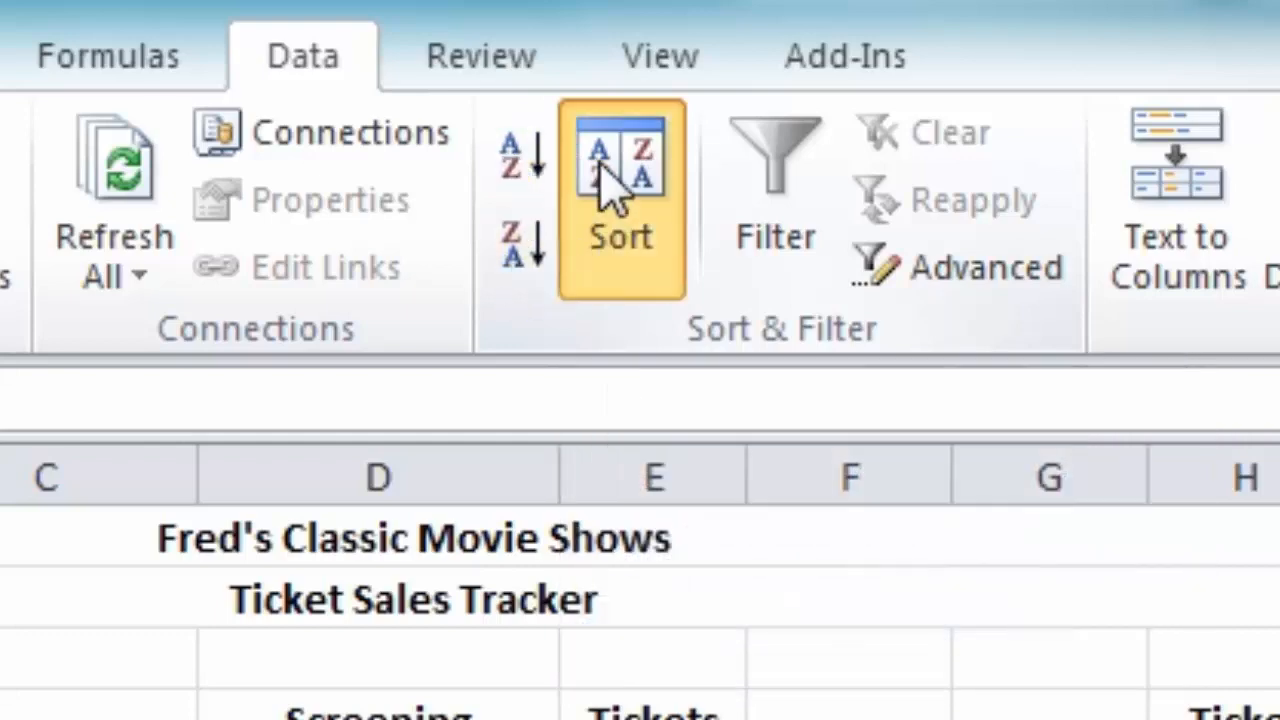
Step: Sort the ticket sales by Movie from A to Z, with Area from A to Z as the second sort level
left_click(612, 190)
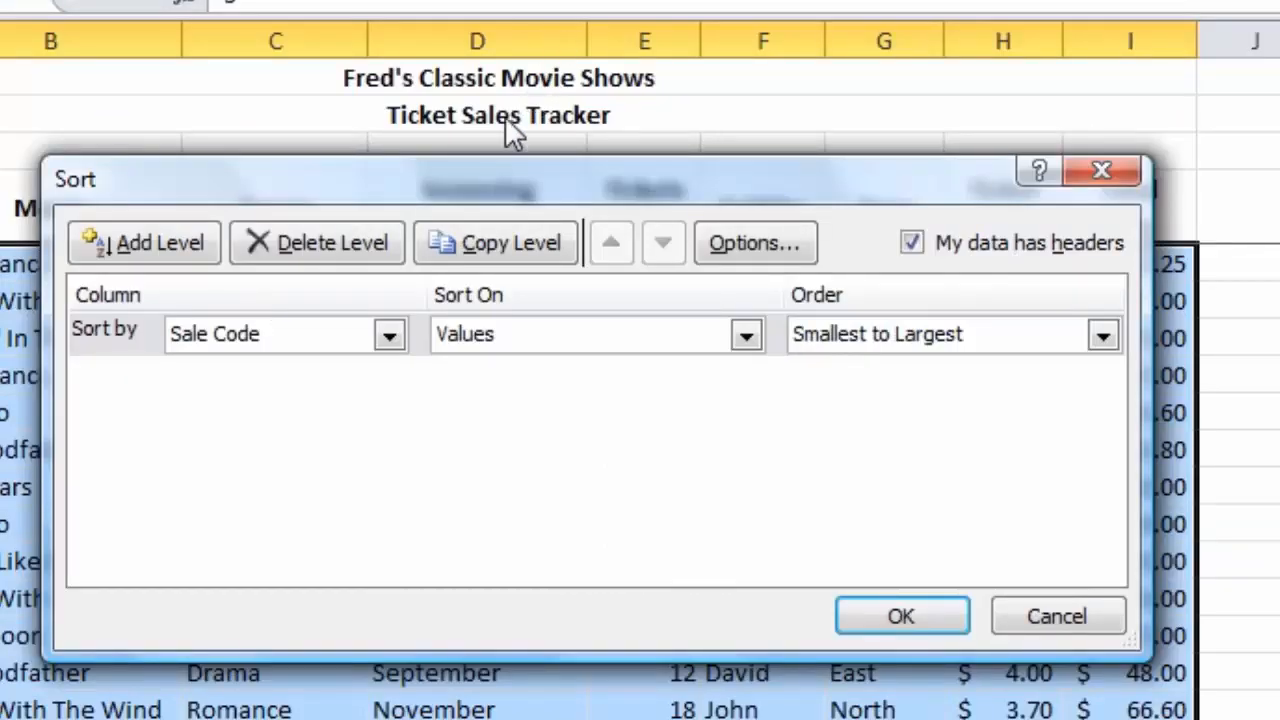
left_click_drag(493, 169, 615, 366)
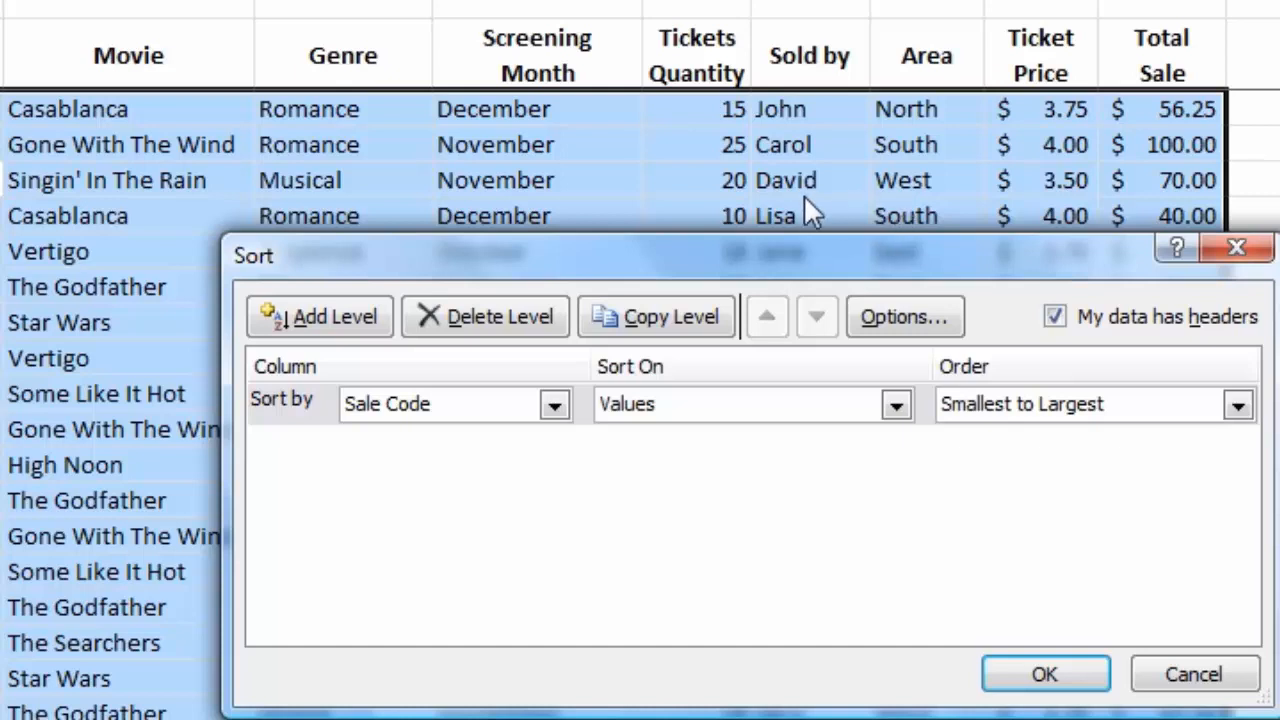
left_click_drag(783, 256, 698, 228)
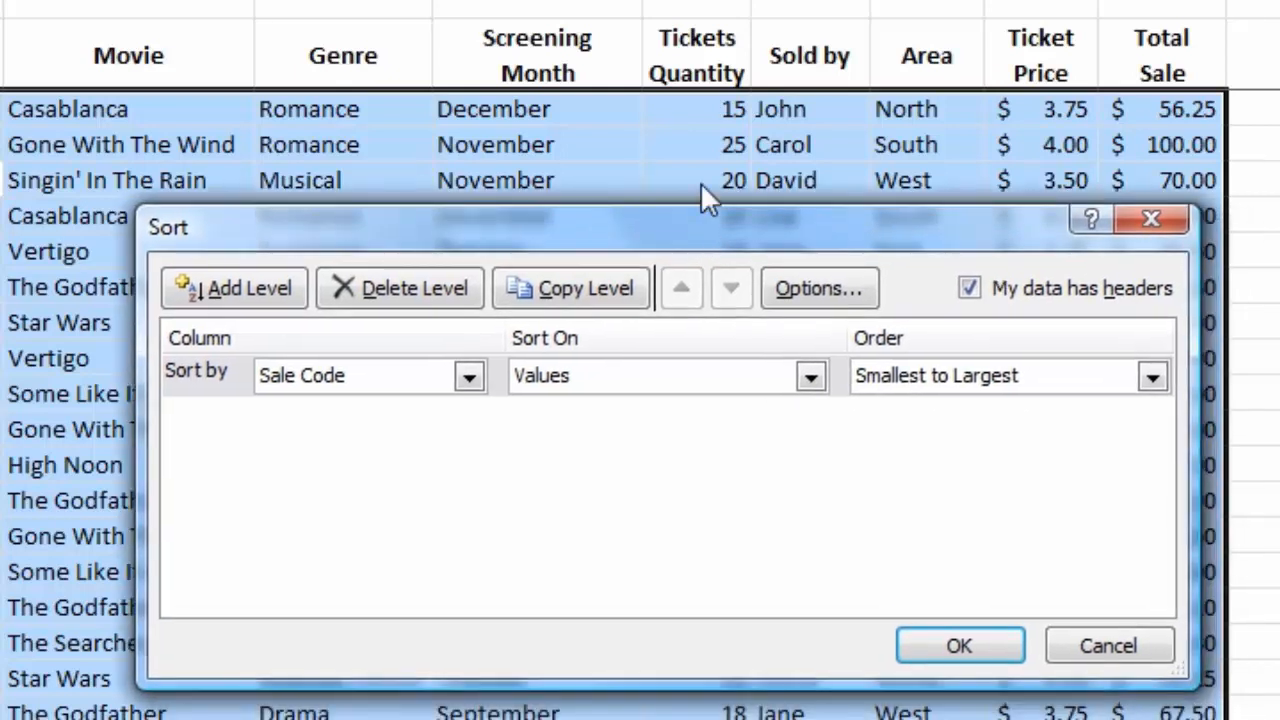
left_click(470, 378)
left_click(368, 433)
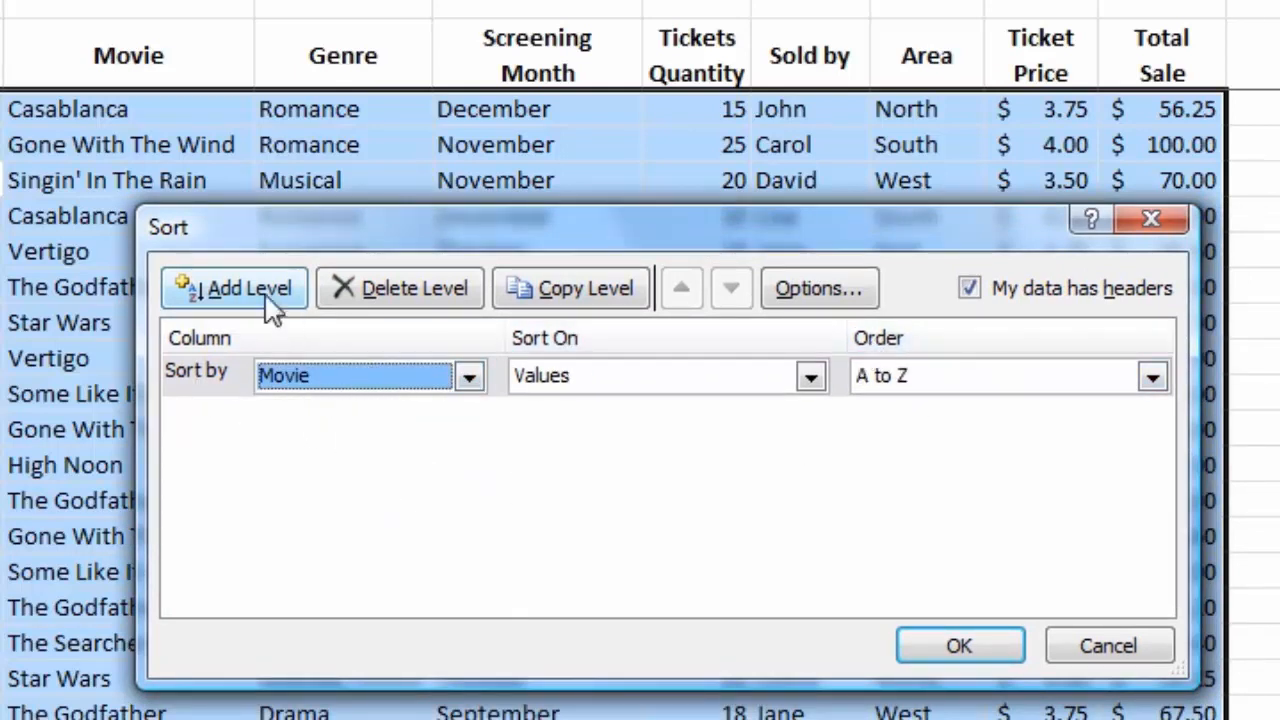
left_click(243, 285)
left_click(469, 418)
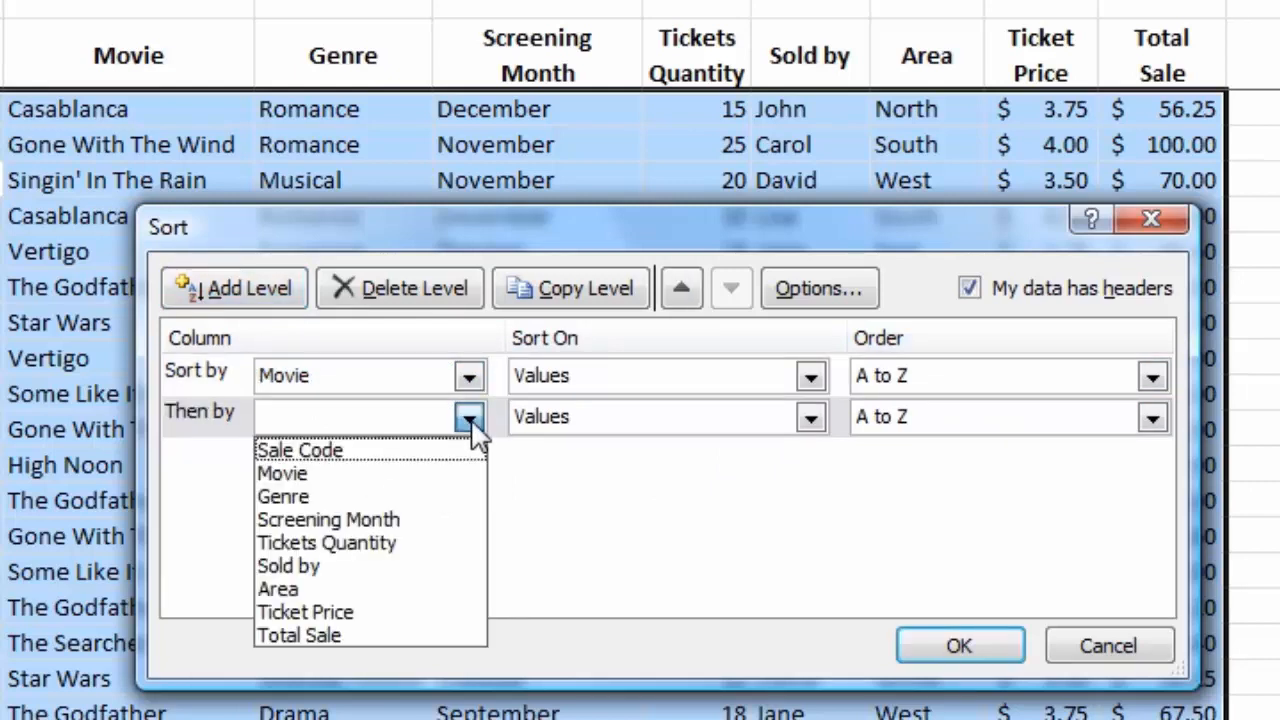
left_click(305, 586)
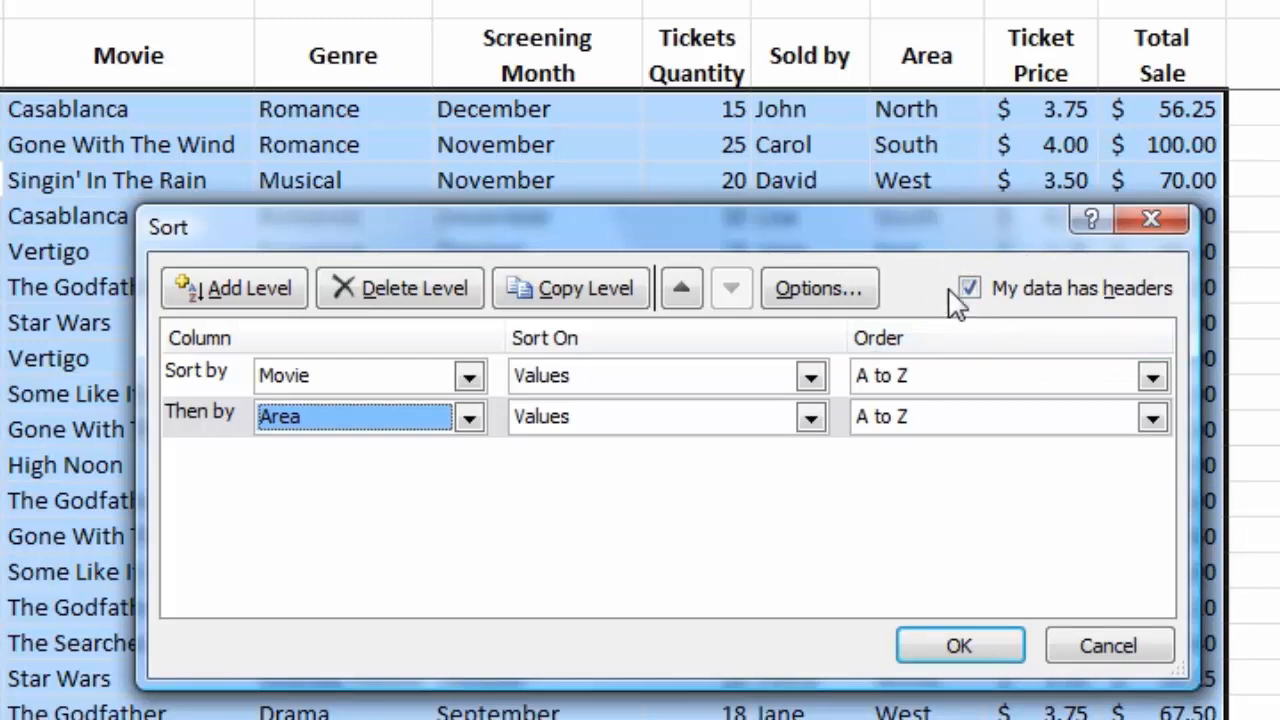
left_click(955, 648)
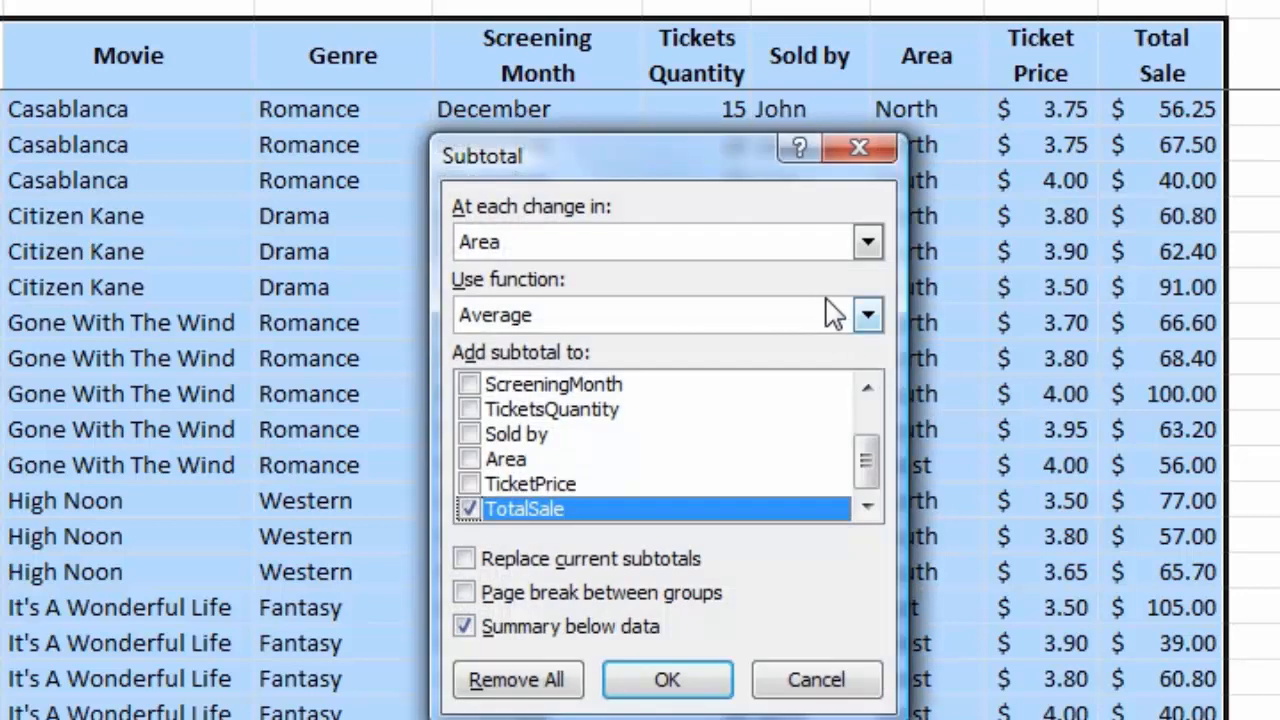
Step: Add Sum subtotals of TotalSale at each change in Movie, with replacing current subtotals enabled and the summary below the data
left_click(861, 245)
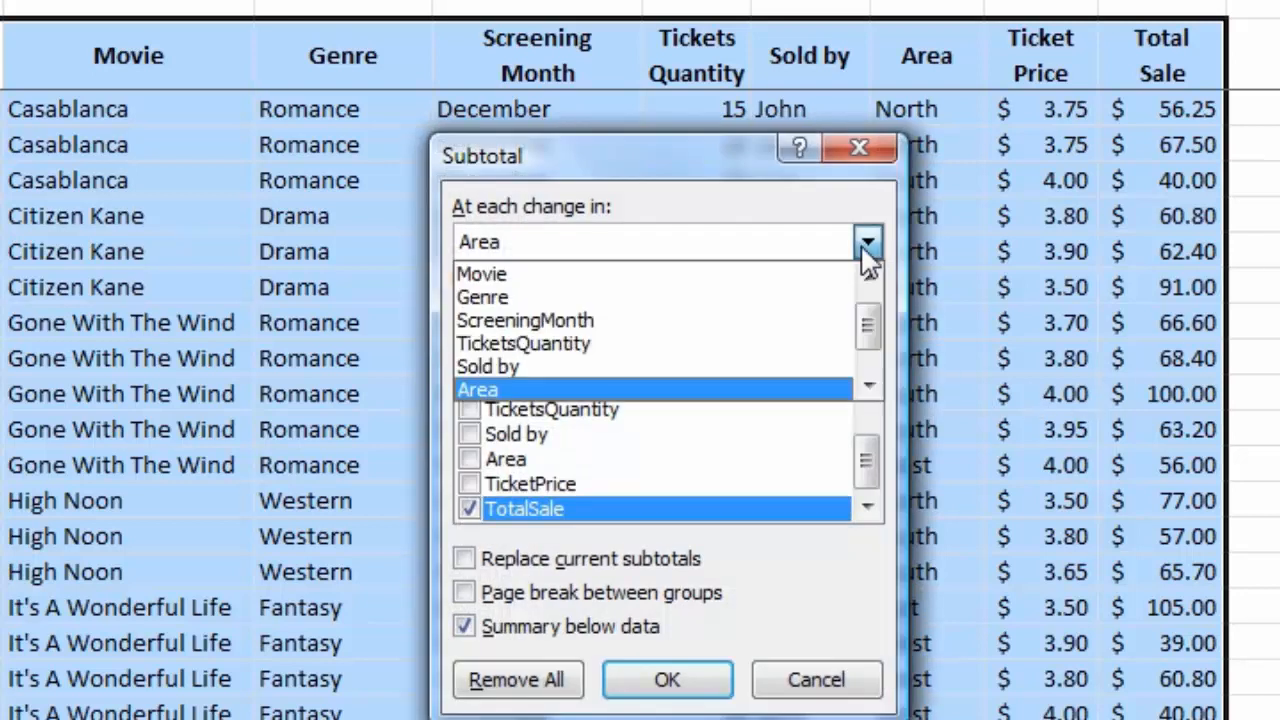
left_click(546, 276)
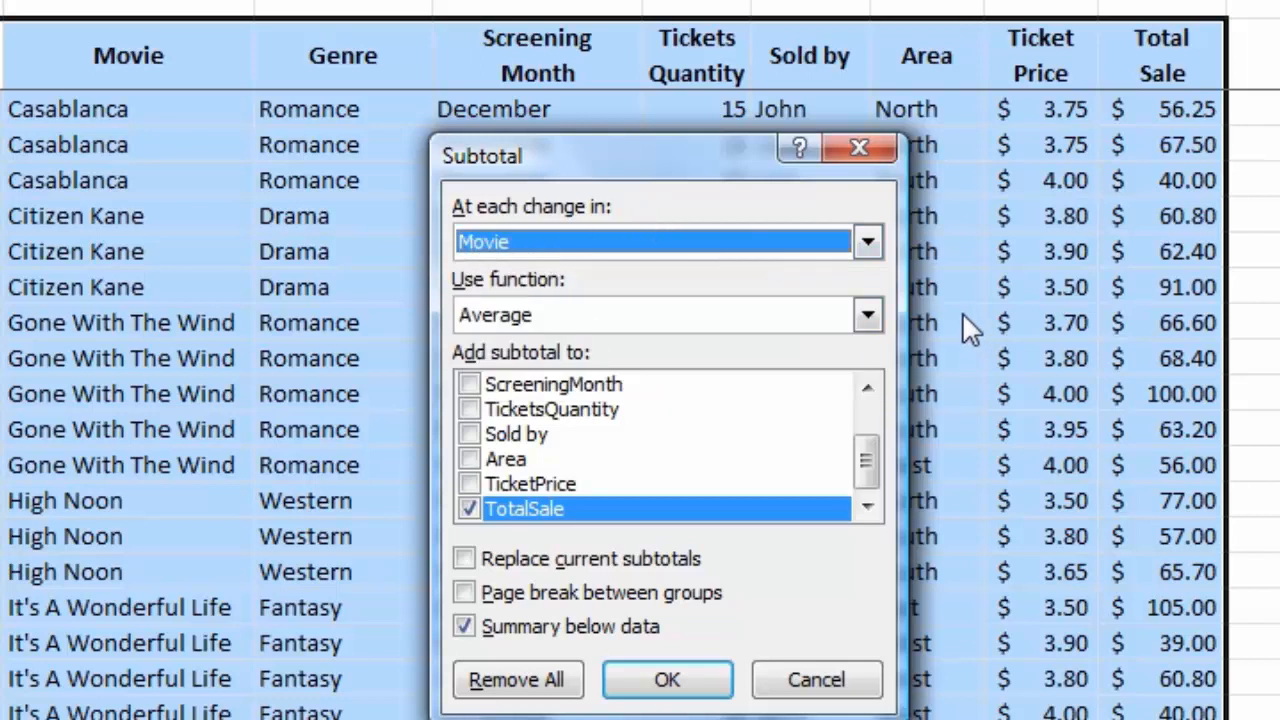
left_click(866, 318)
left_click(520, 345)
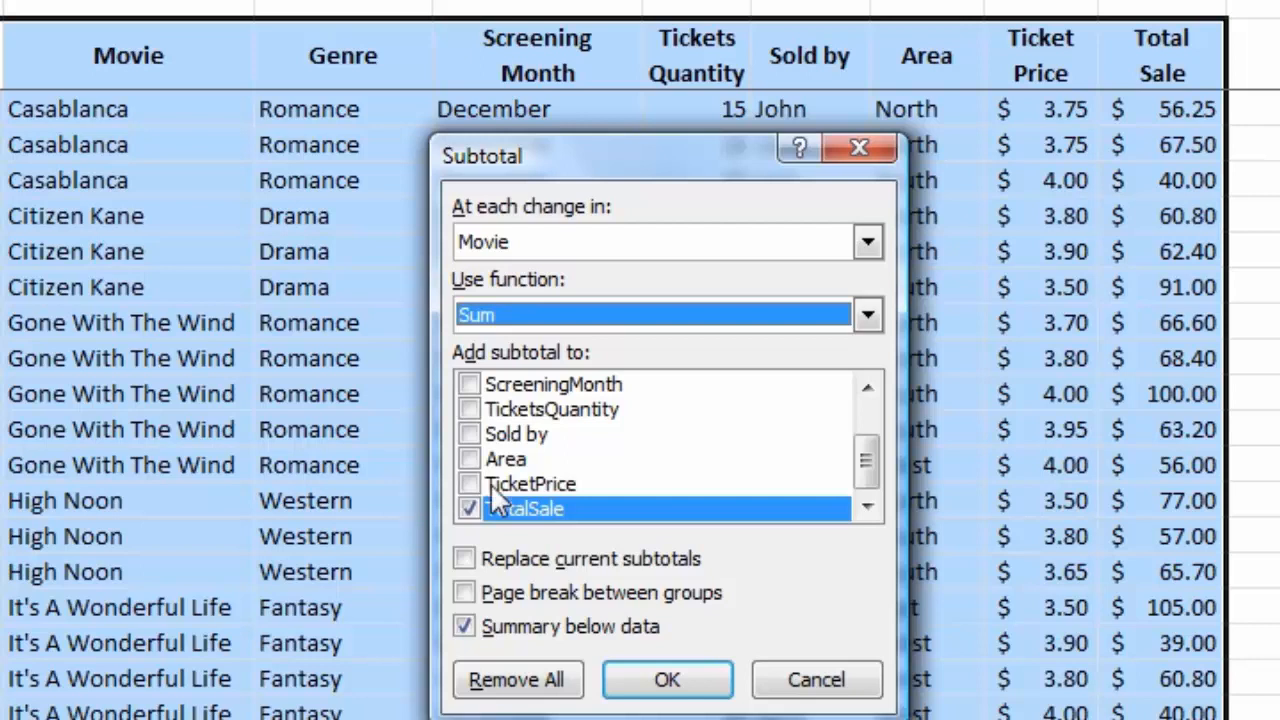
left_click(464, 559)
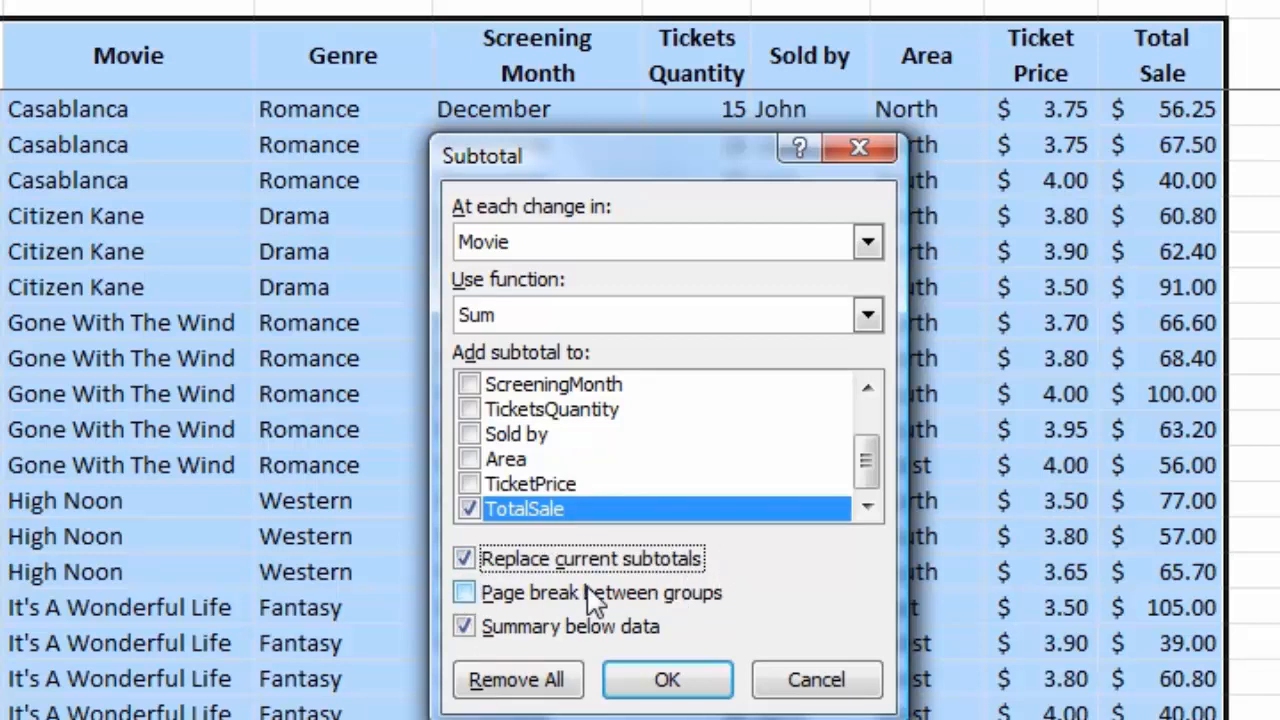
left_click(720, 698)
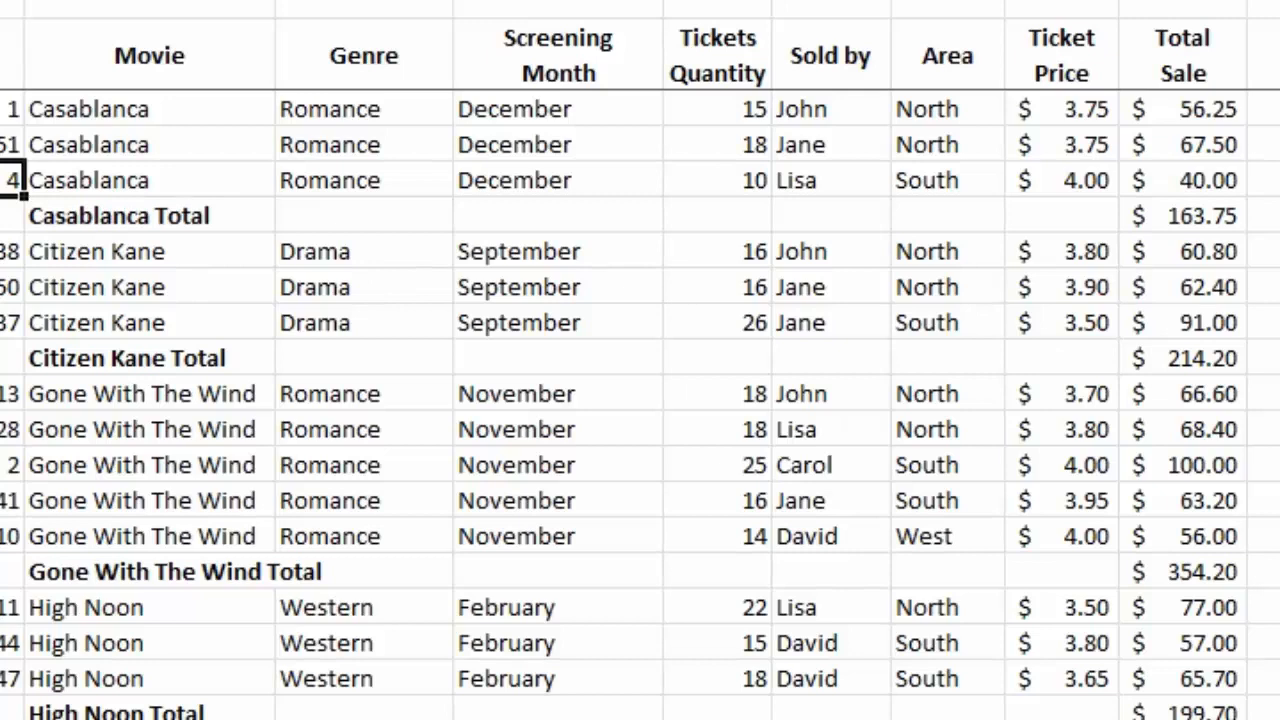
Step: Add nested Sum subtotals of TotalSale at each change in Area, with replacing current subtotals turned off
key("alt+a")
key("b")
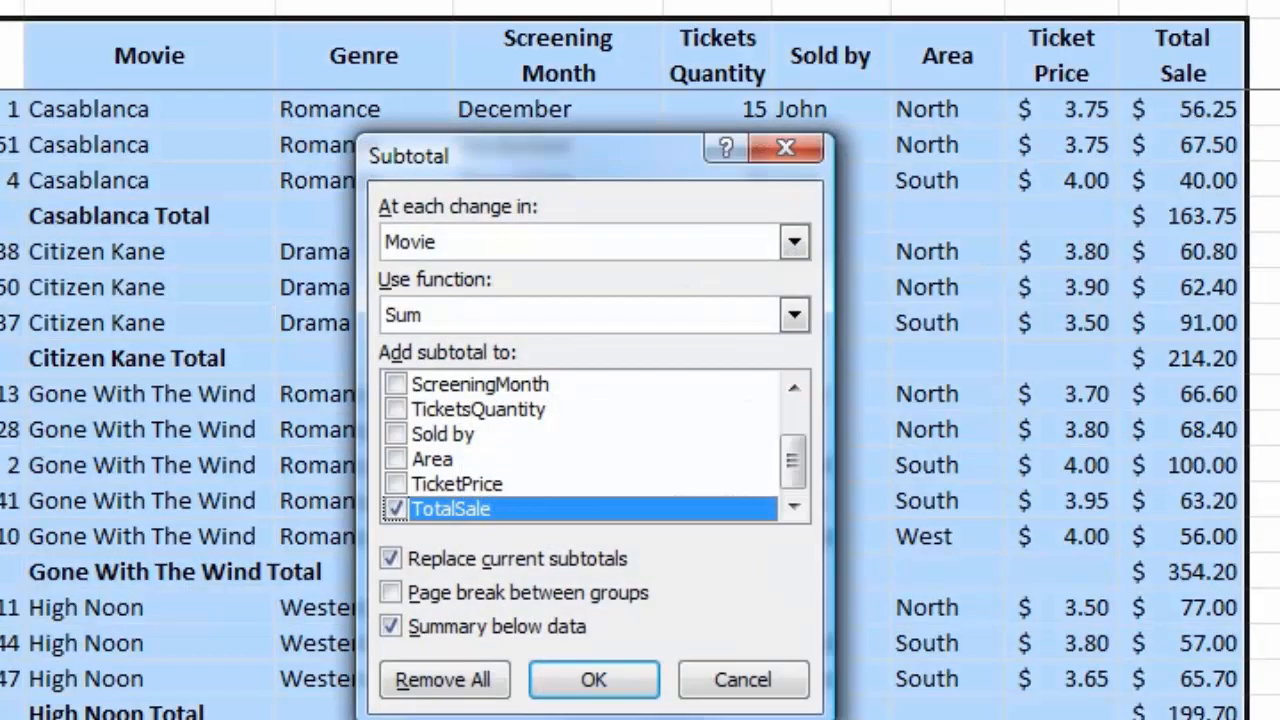
left_click(794, 243)
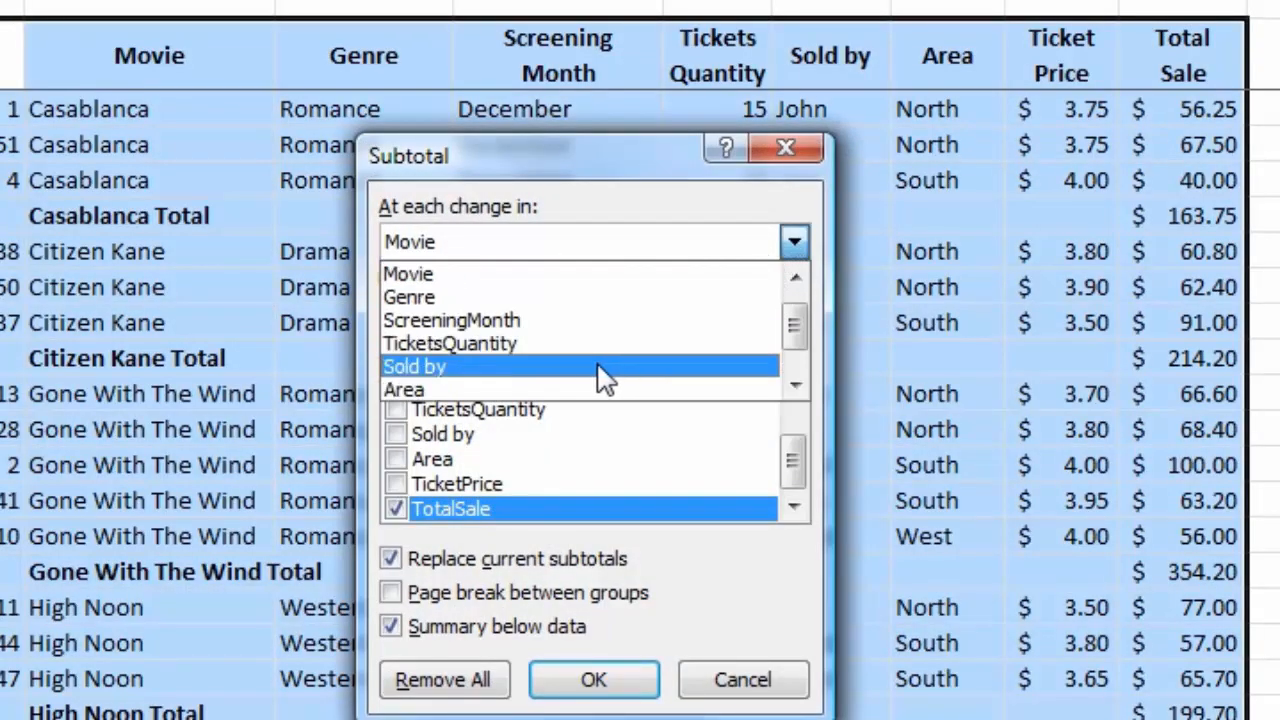
left_click(420, 389)
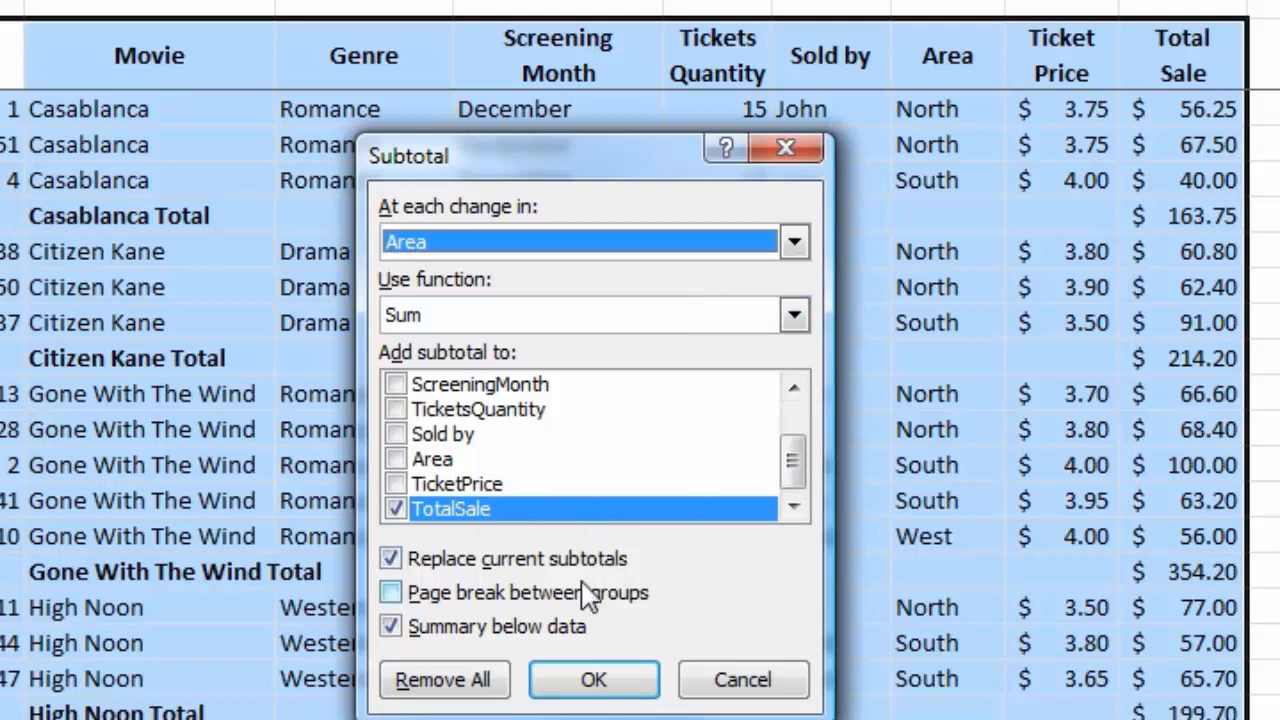
left_click(391, 560)
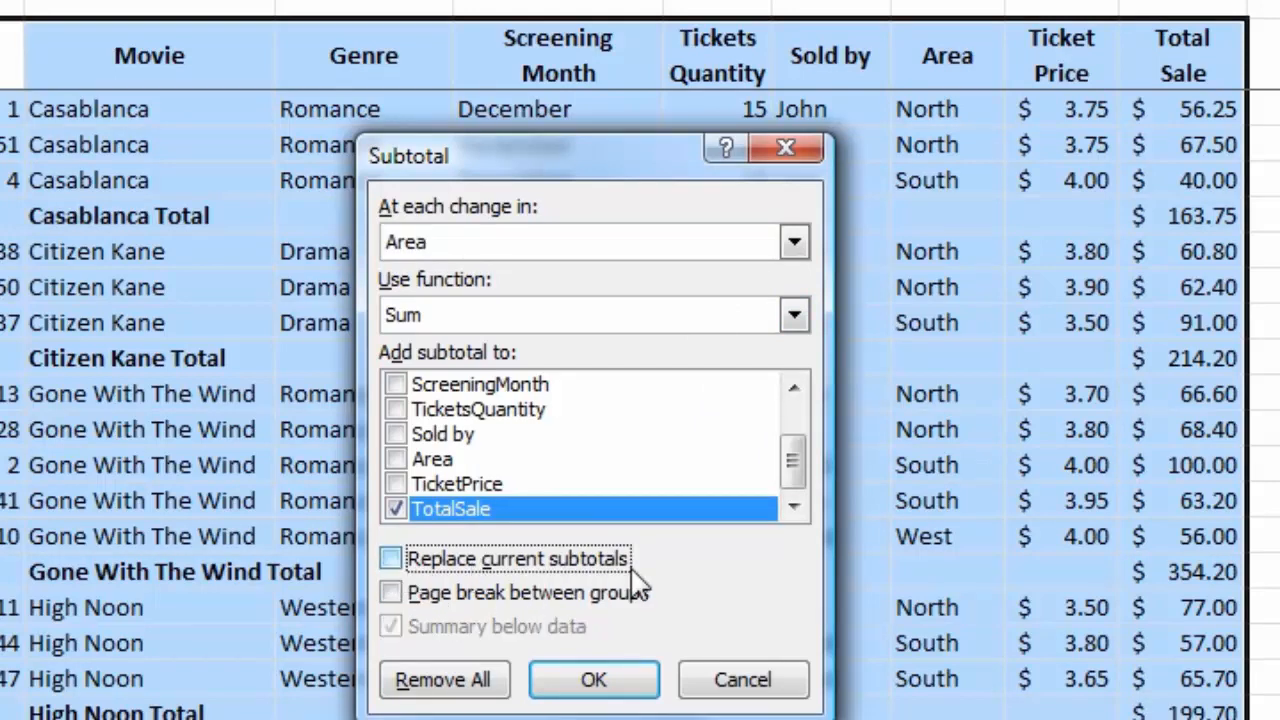
left_click(586, 680)
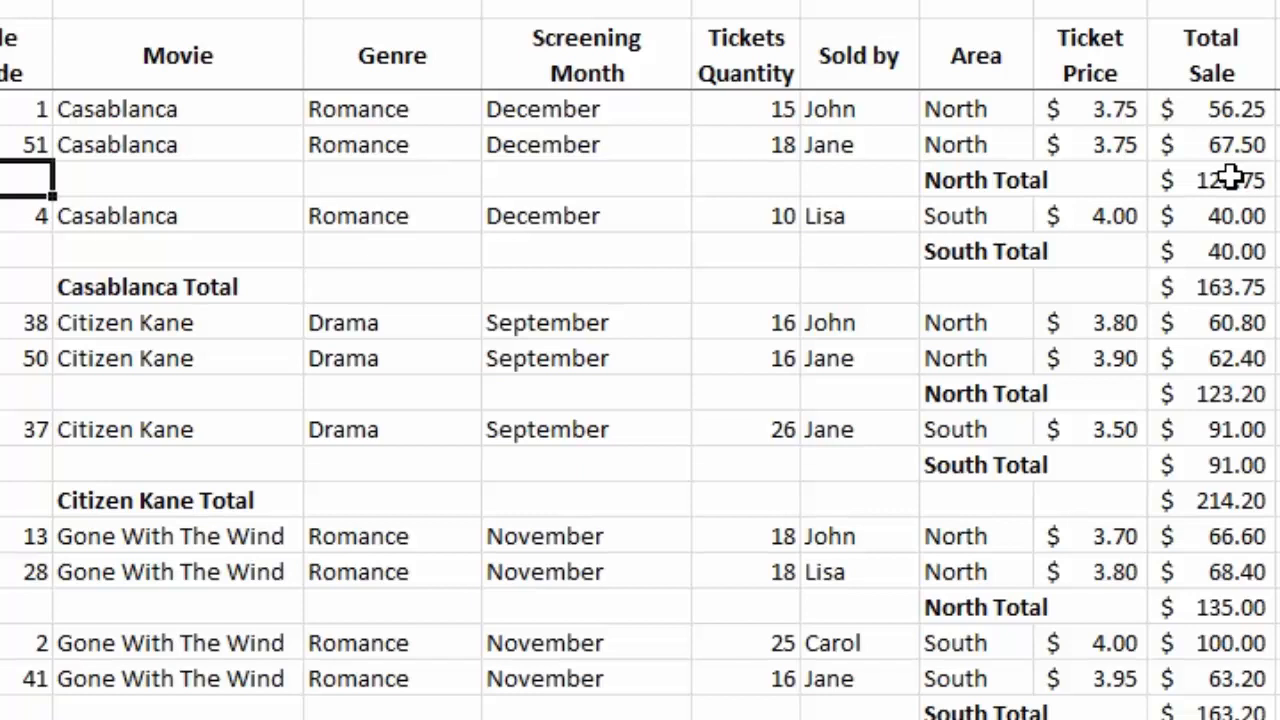
Step: Examine the nested area and movie totals through to the end of the ticket sales list
scroll(1057, 300, "down", 2)
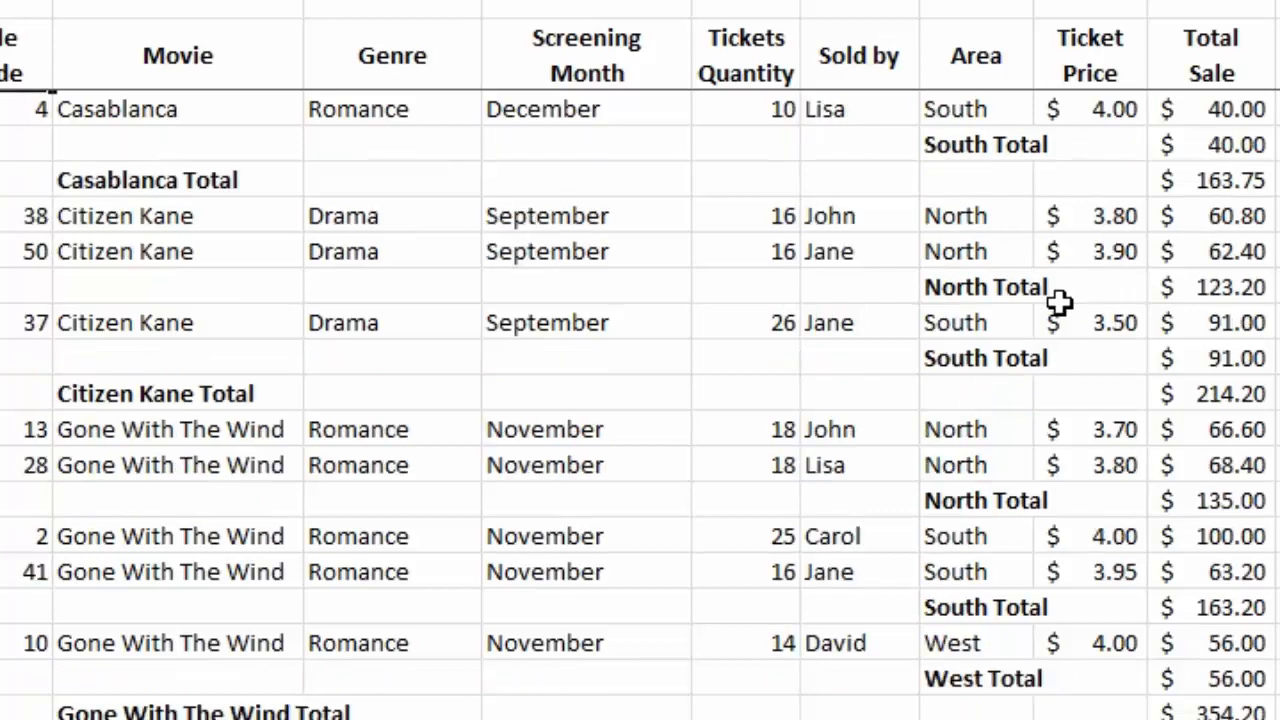
scroll(1057, 296, "down", 1)
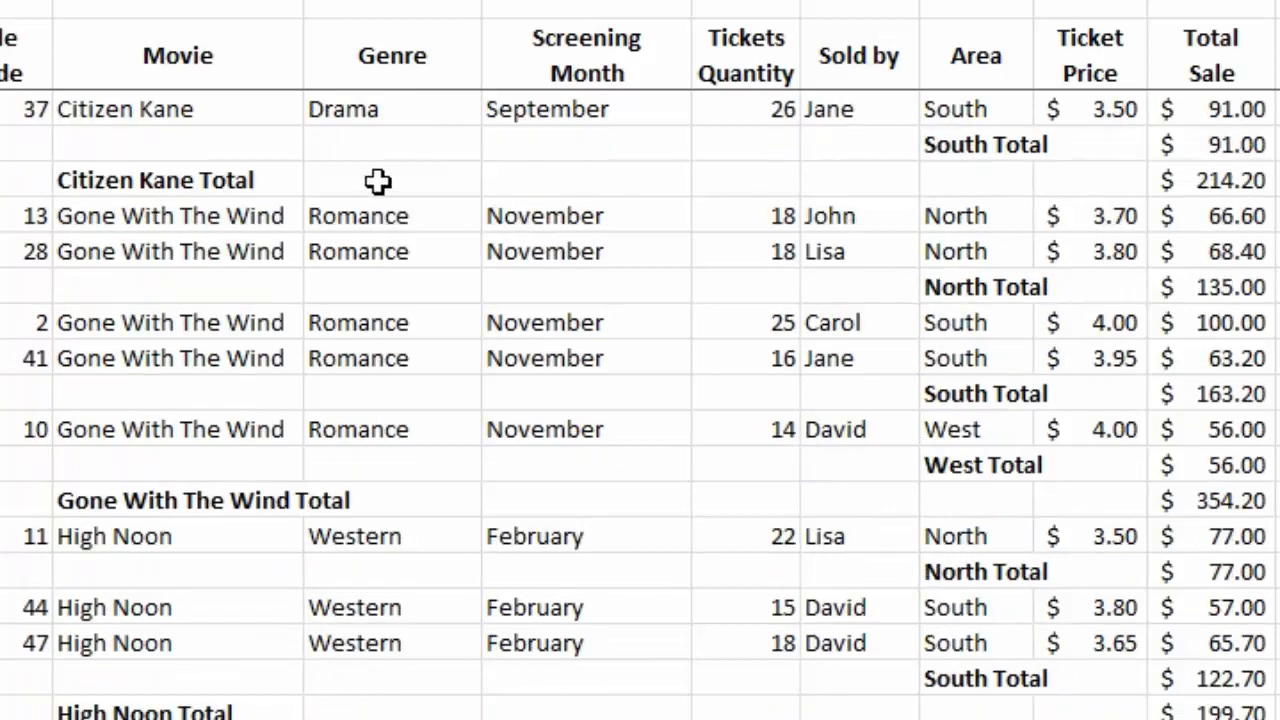
scroll(1074, 293, "down", 3)
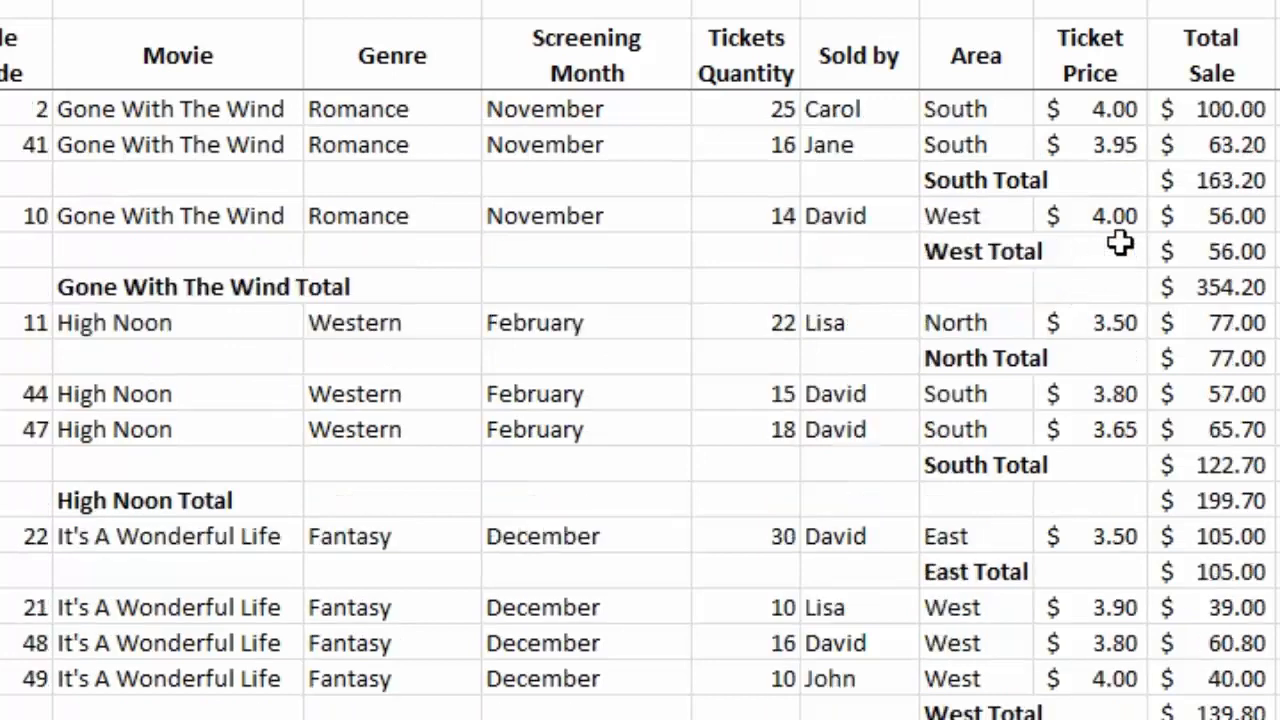
scroll(1268, 226, "down", 4)
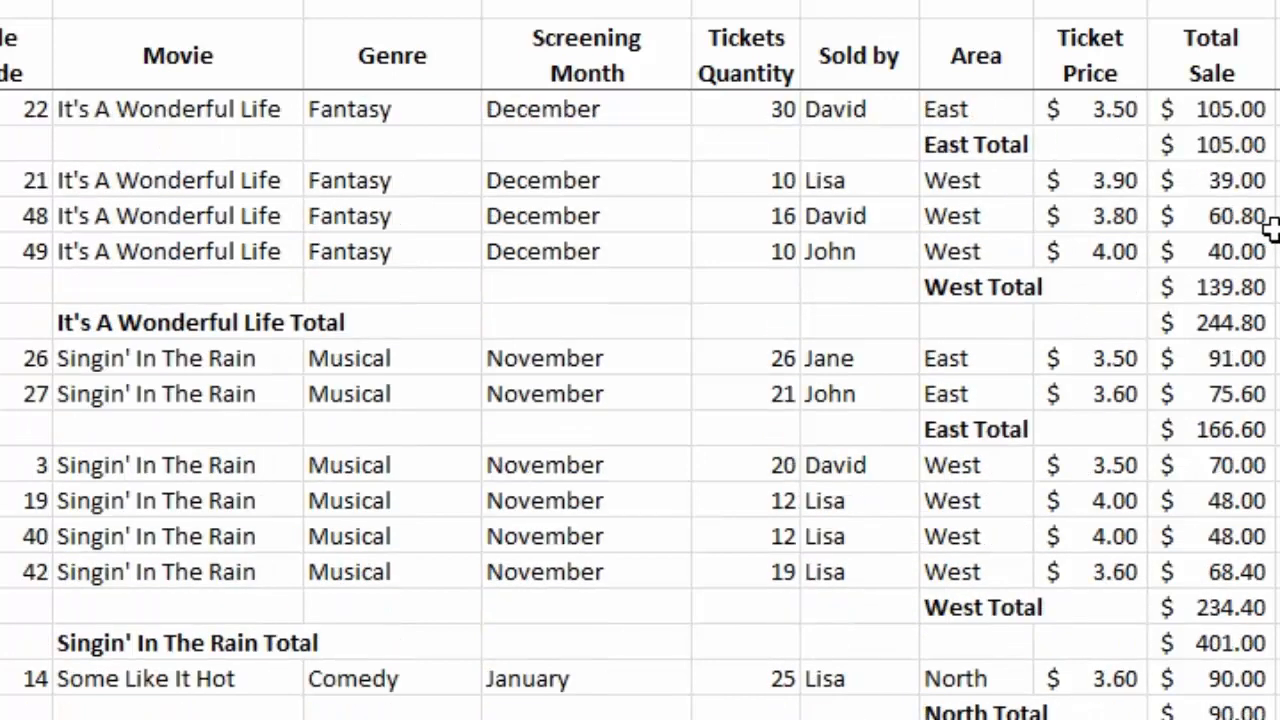
scroll(1268, 226, "down", 6)
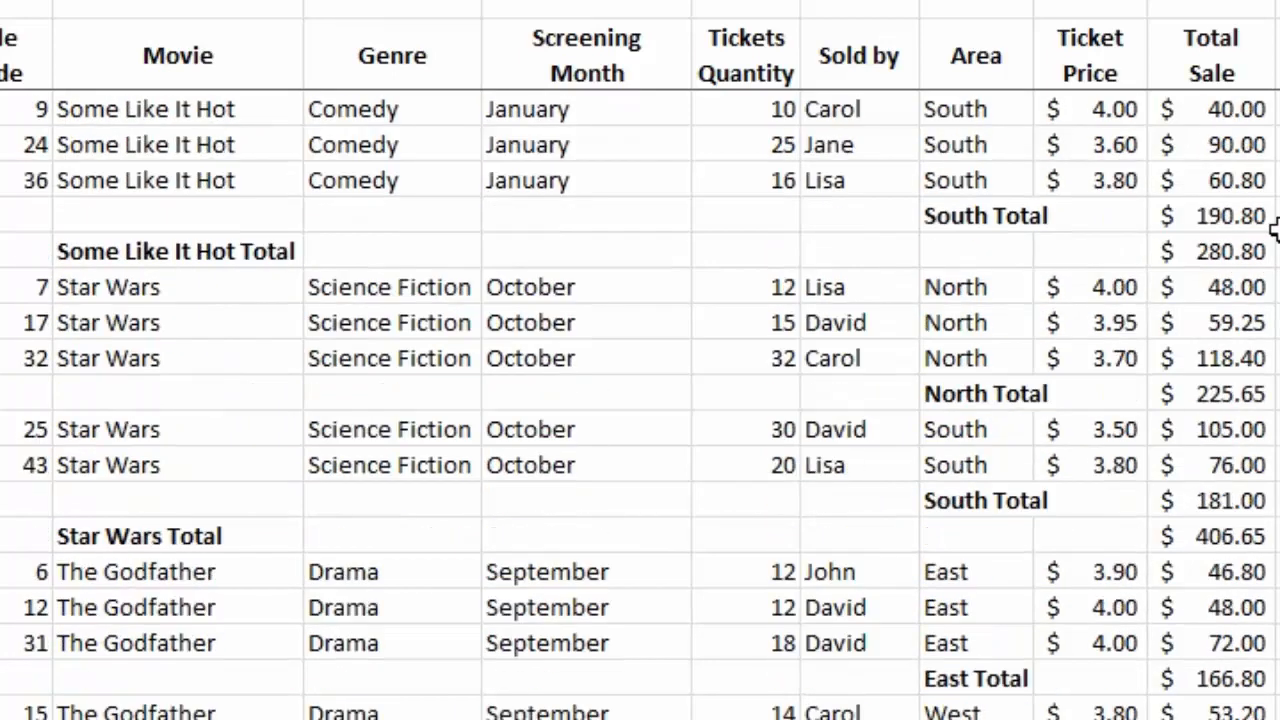
scroll(1275, 228, "down", 9)
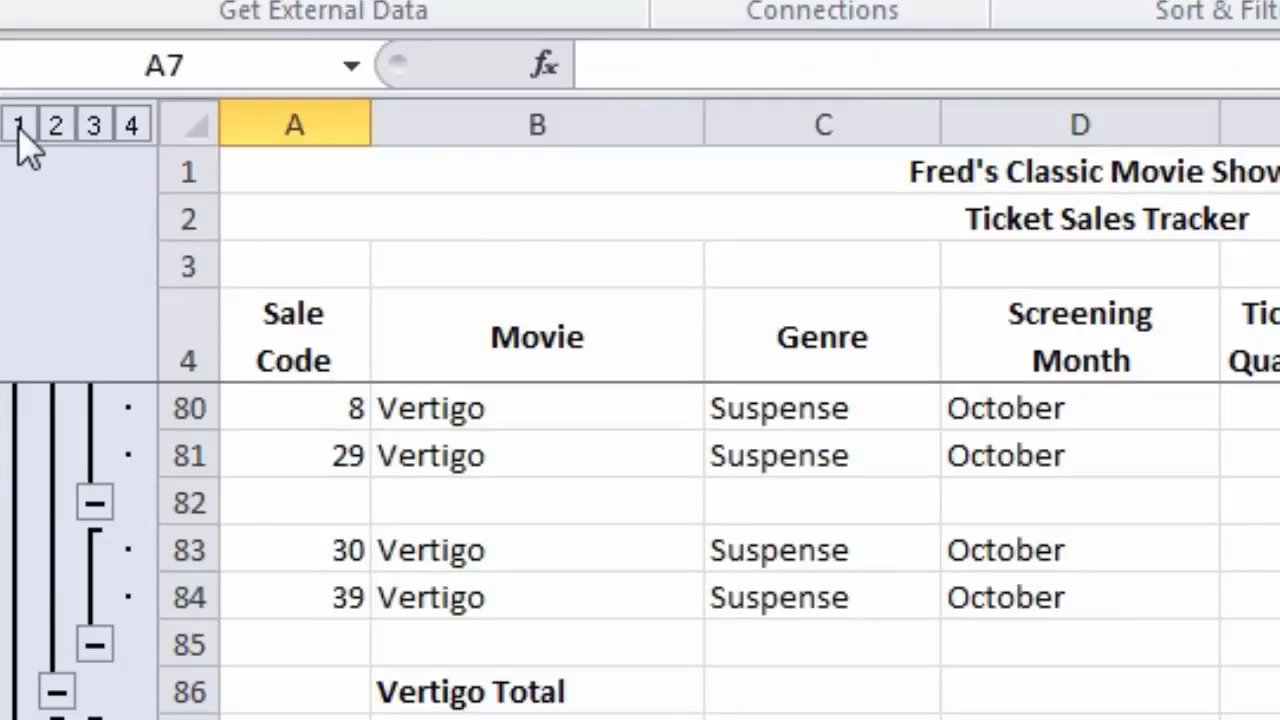
Step: Collapse the outline to the grand total only, and expand it to show the movie totals
left_click(18, 127)
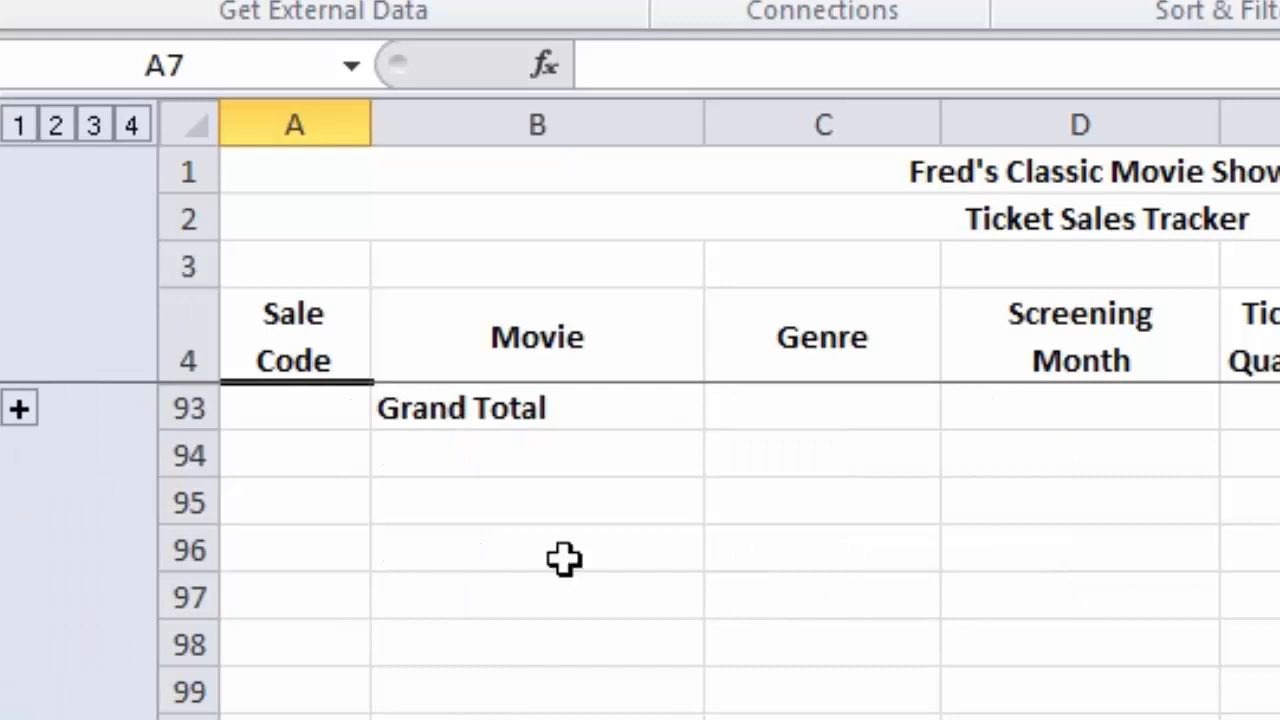
left_click(56, 127)
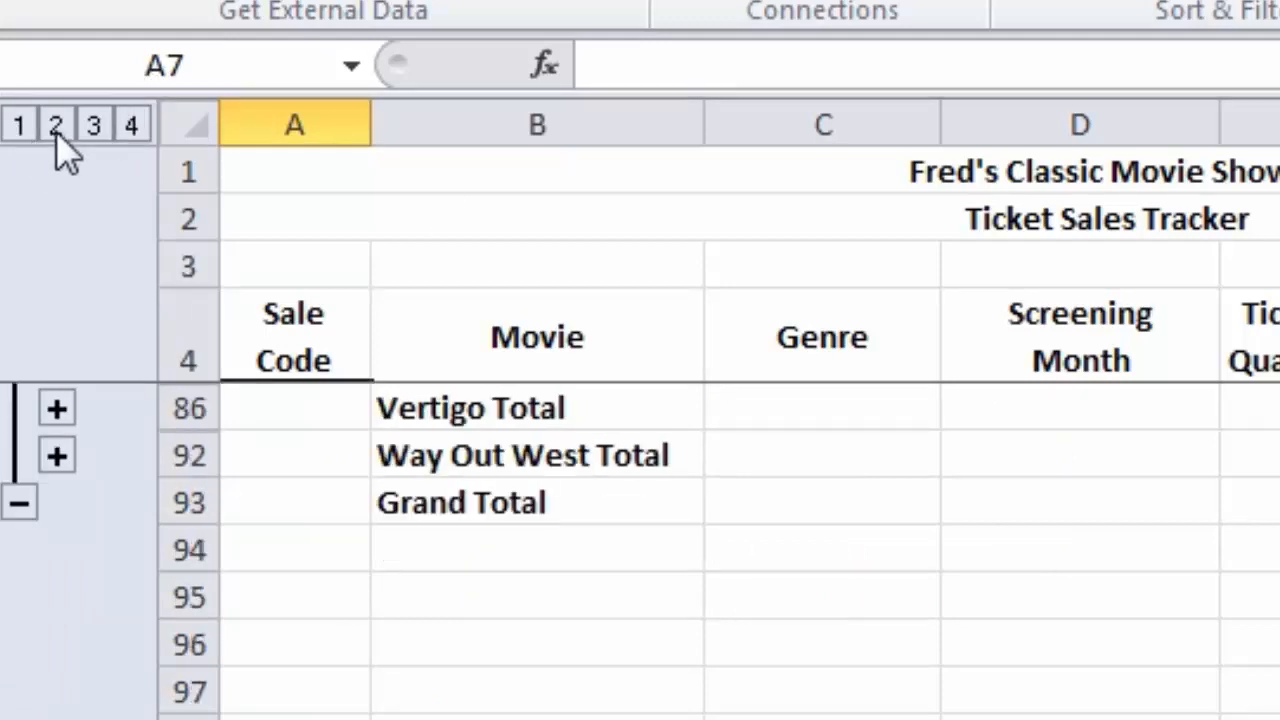
scroll(677, 675, "up", 1)
scroll(677, 675, "up", 2)
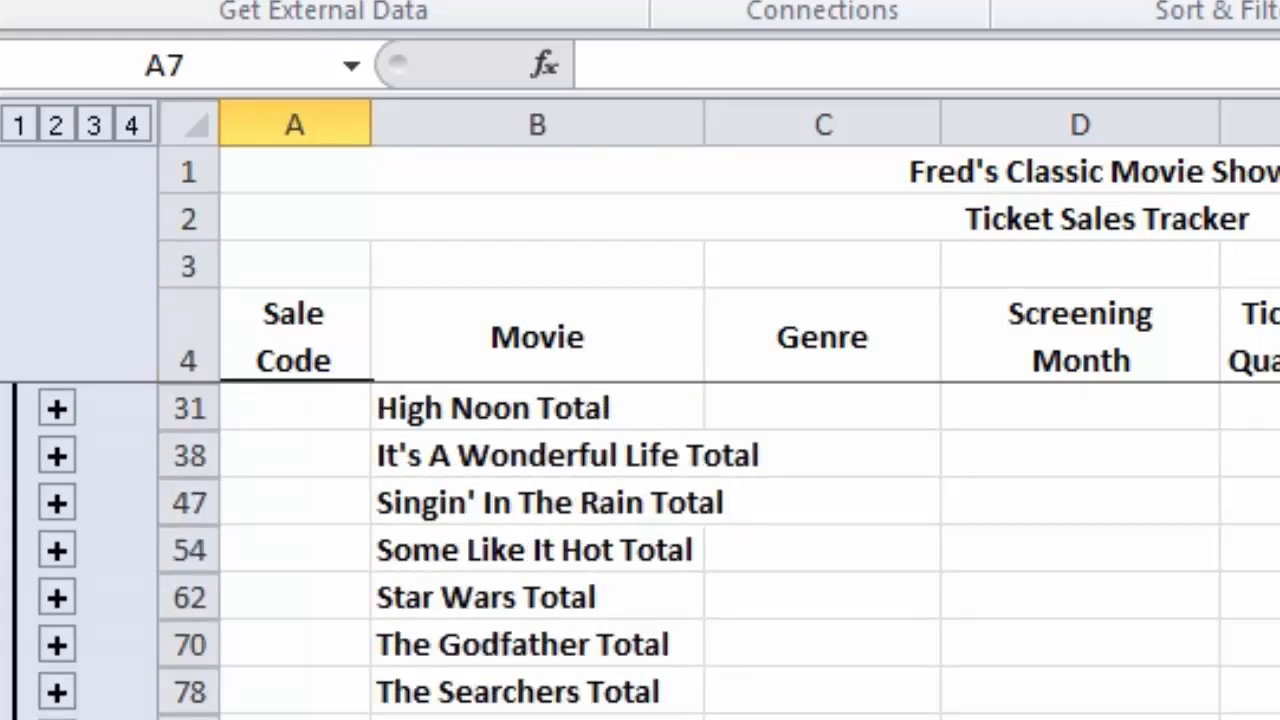
Step: Expand the outline to the area totals within each movie, and to all the ticket sale details
left_click(91, 128)
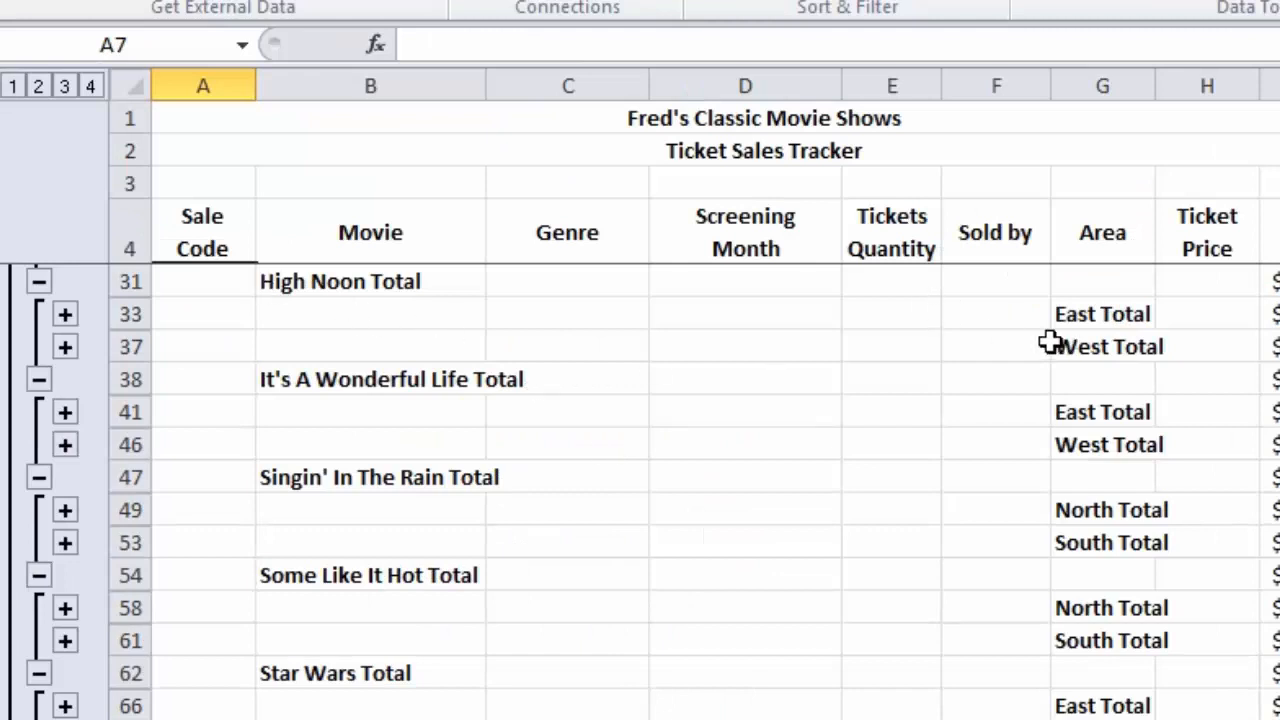
left_click(91, 88)
scroll(667, 458, "up", 9)
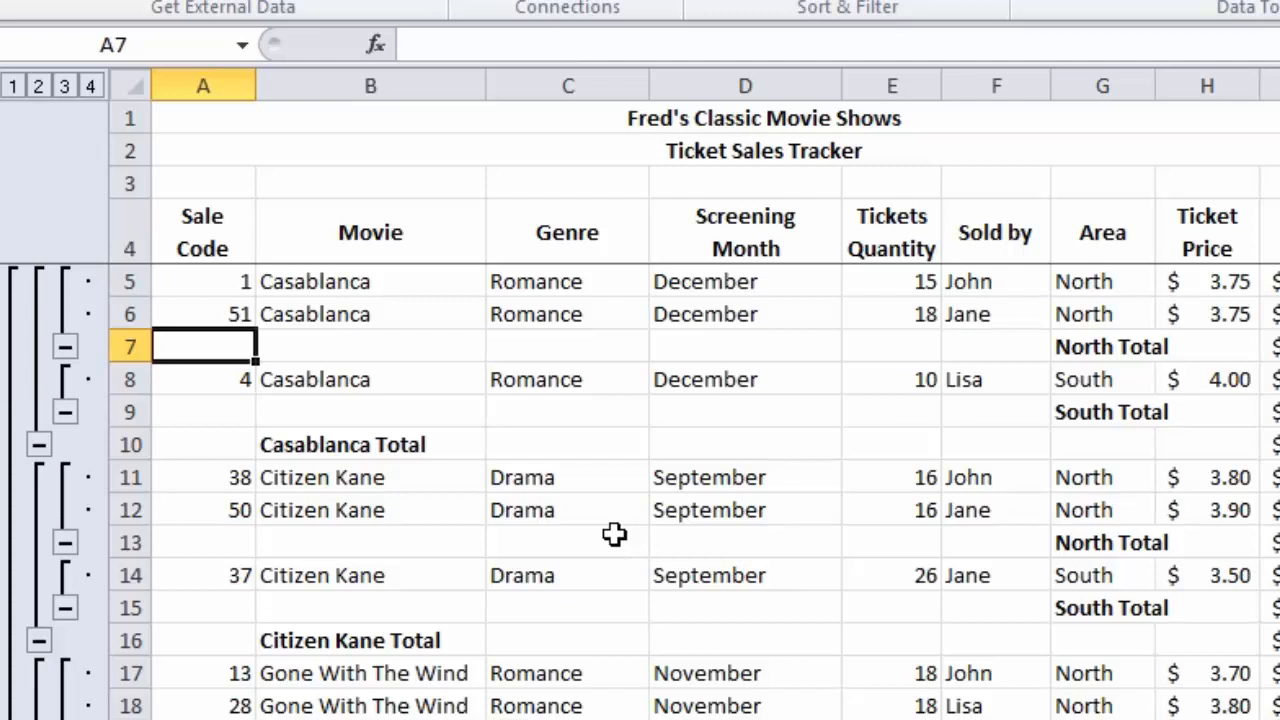
Step: Collapse the outline to the area and movie totals, and hide columns C to F, from Genre to Sold by
left_click(65, 88)
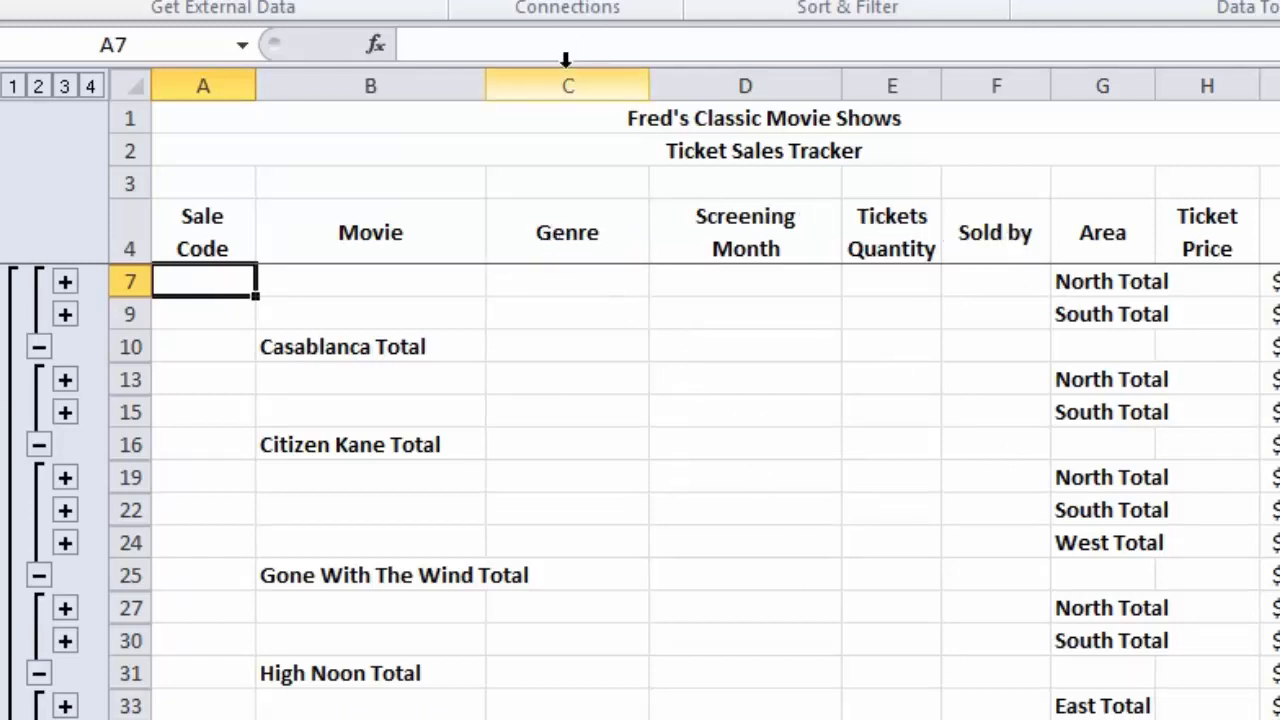
left_click_drag(565, 86, 993, 91)
right_click(993, 91)
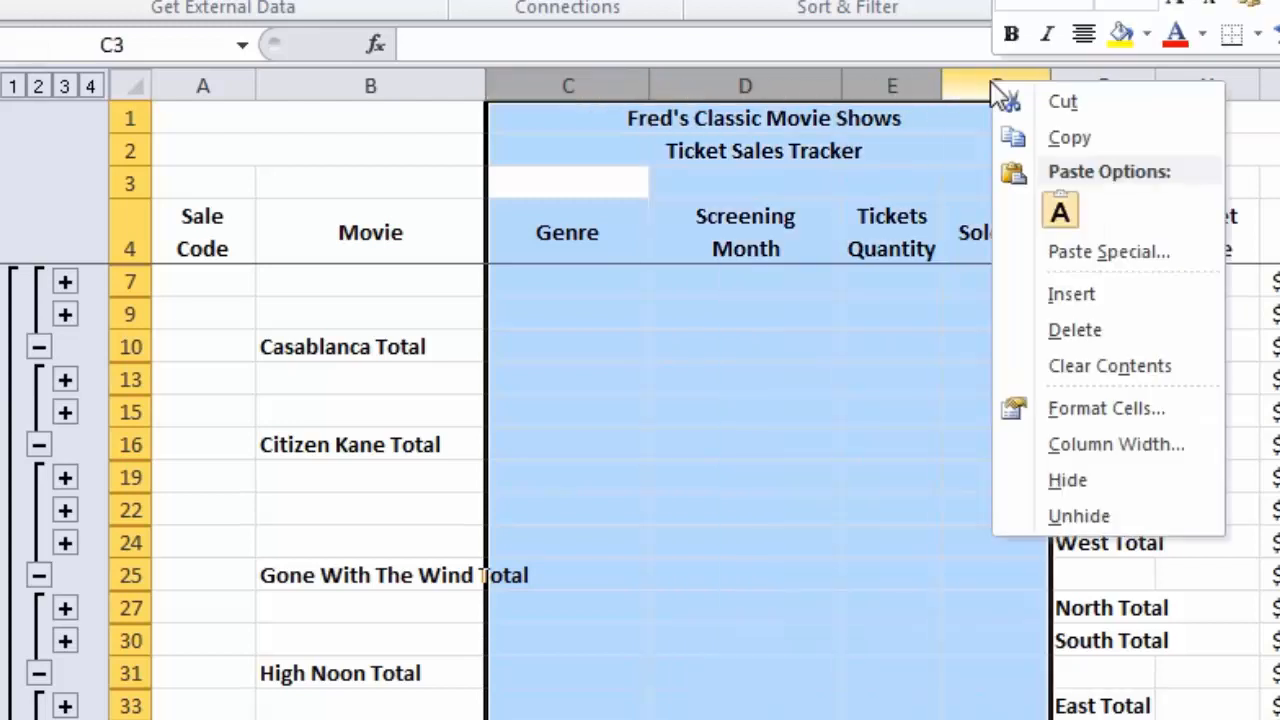
left_click(1070, 482)
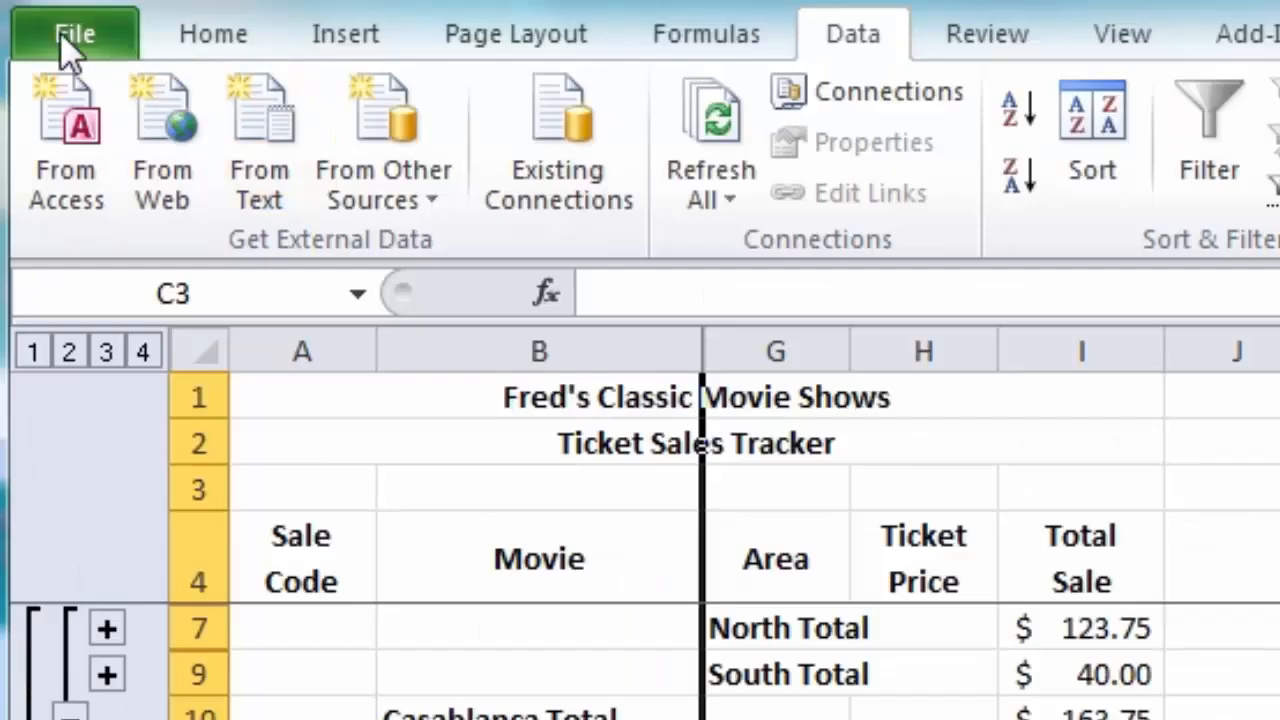
Step: Check the print preview of the collapsed subtotal report, and return to the worksheet
left_click(62, 34)
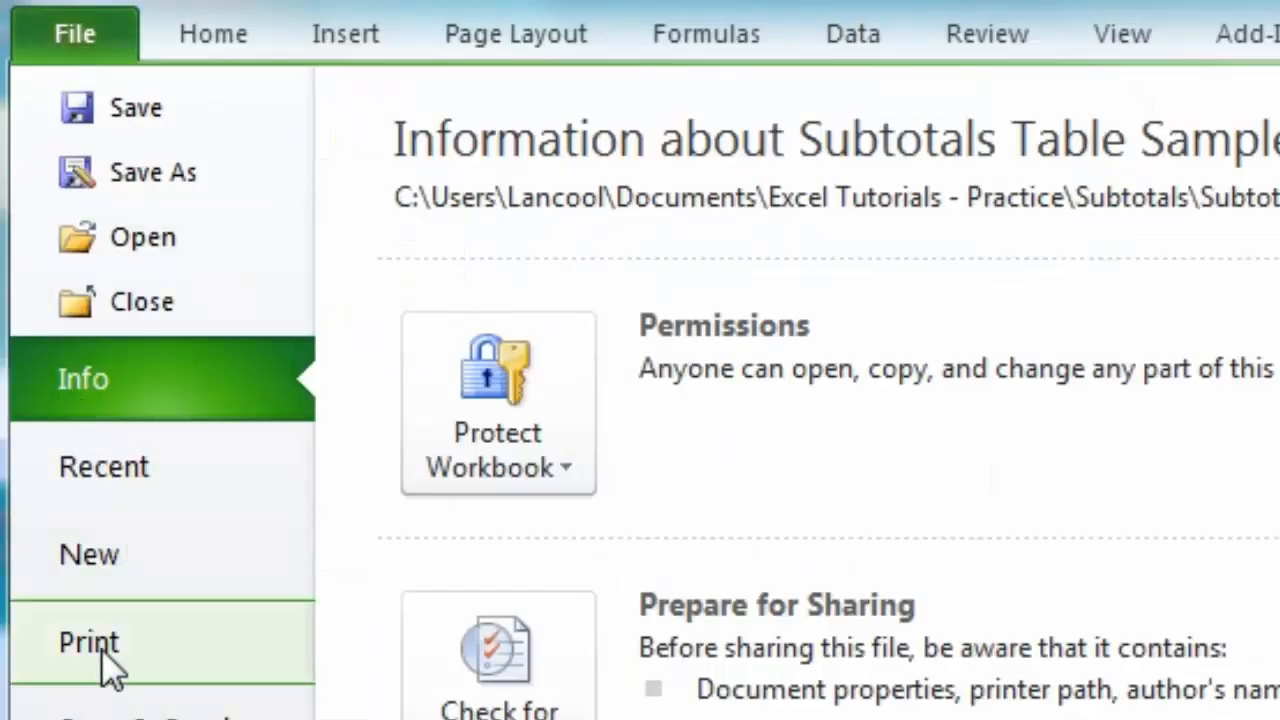
left_click(128, 650)
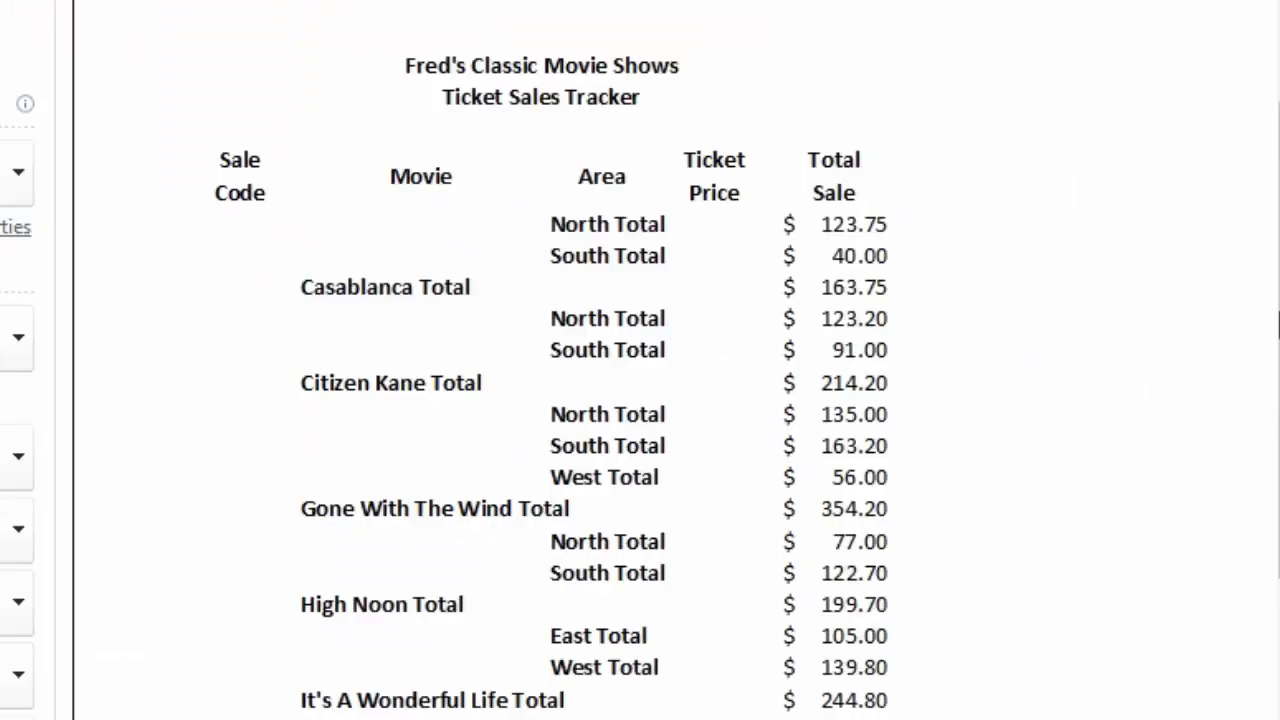
scroll(563, 357, "down", 3)
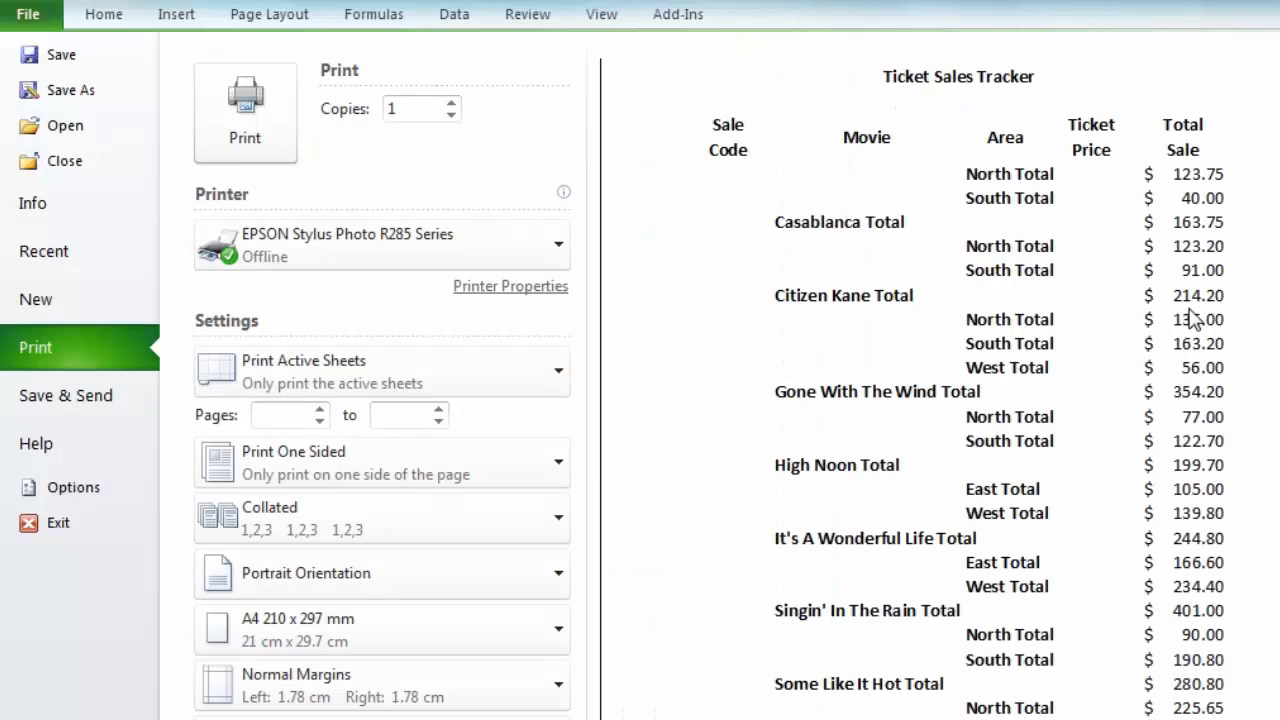
key("Escape")
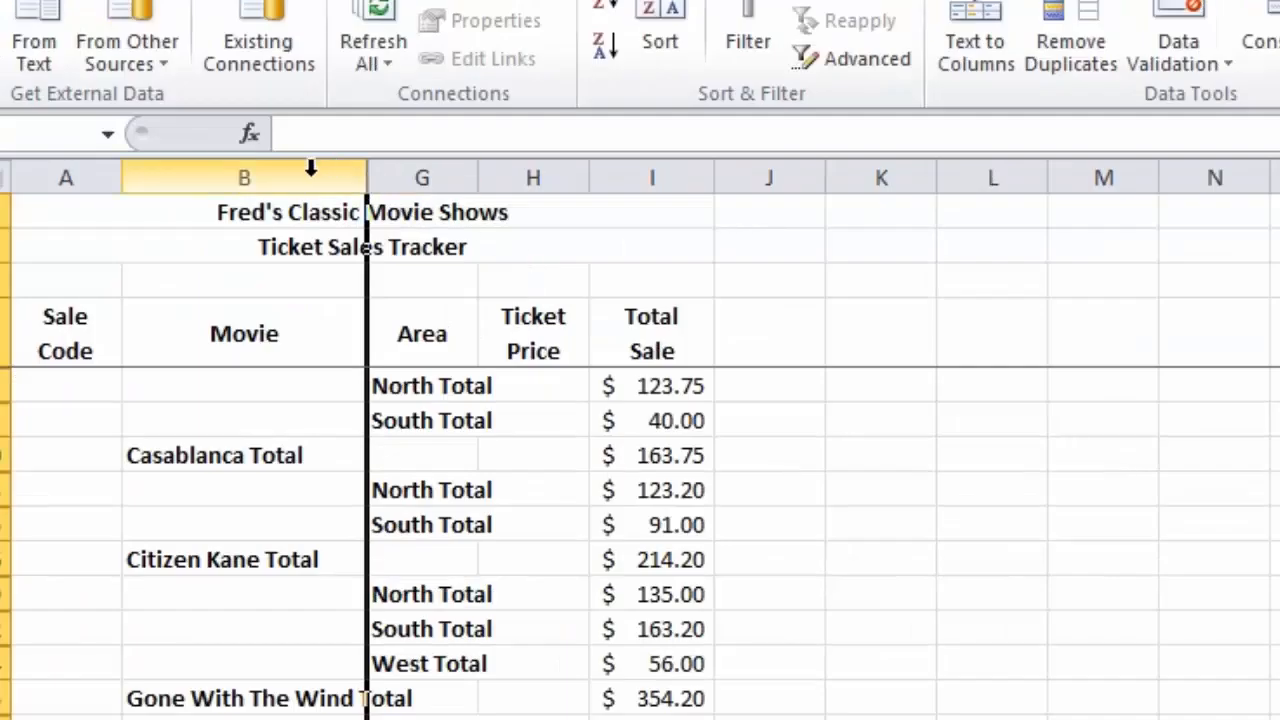
Step: Unhide the columns between Movie and Area, and select the first North total under Total Sale
left_click(311, 169)
left_click_drag(311, 169, 392, 176)
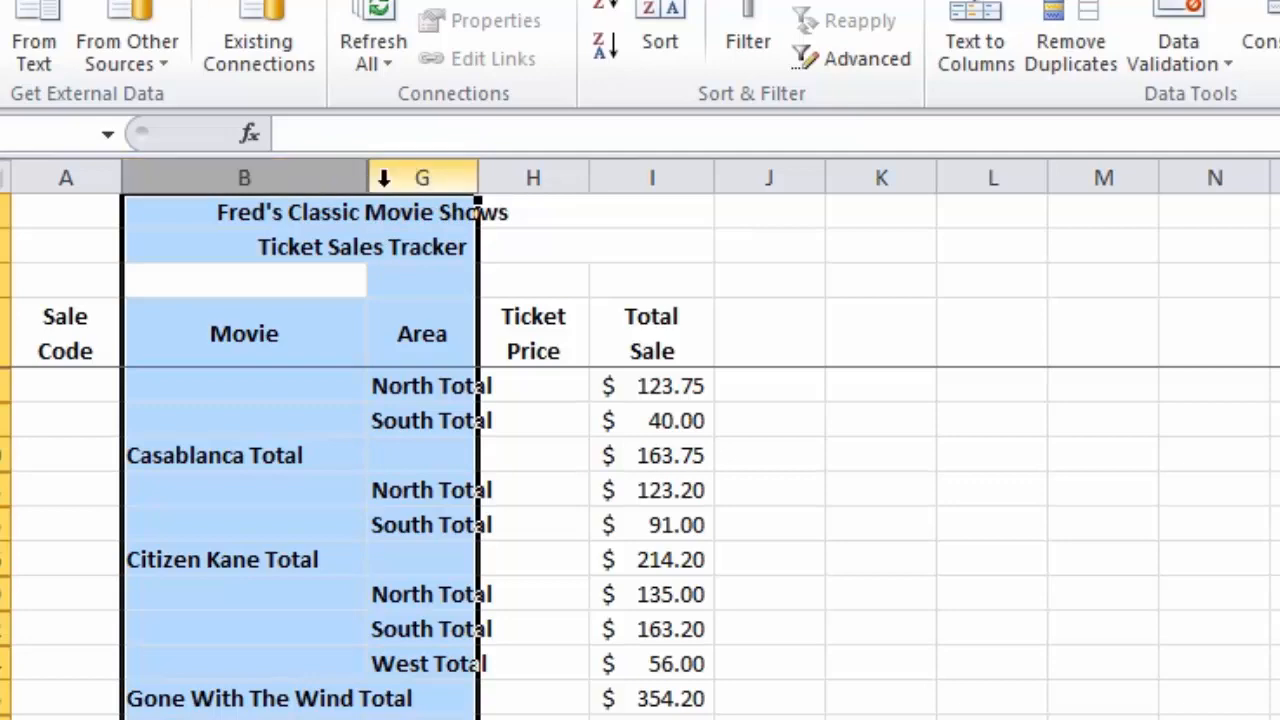
right_click(410, 182)
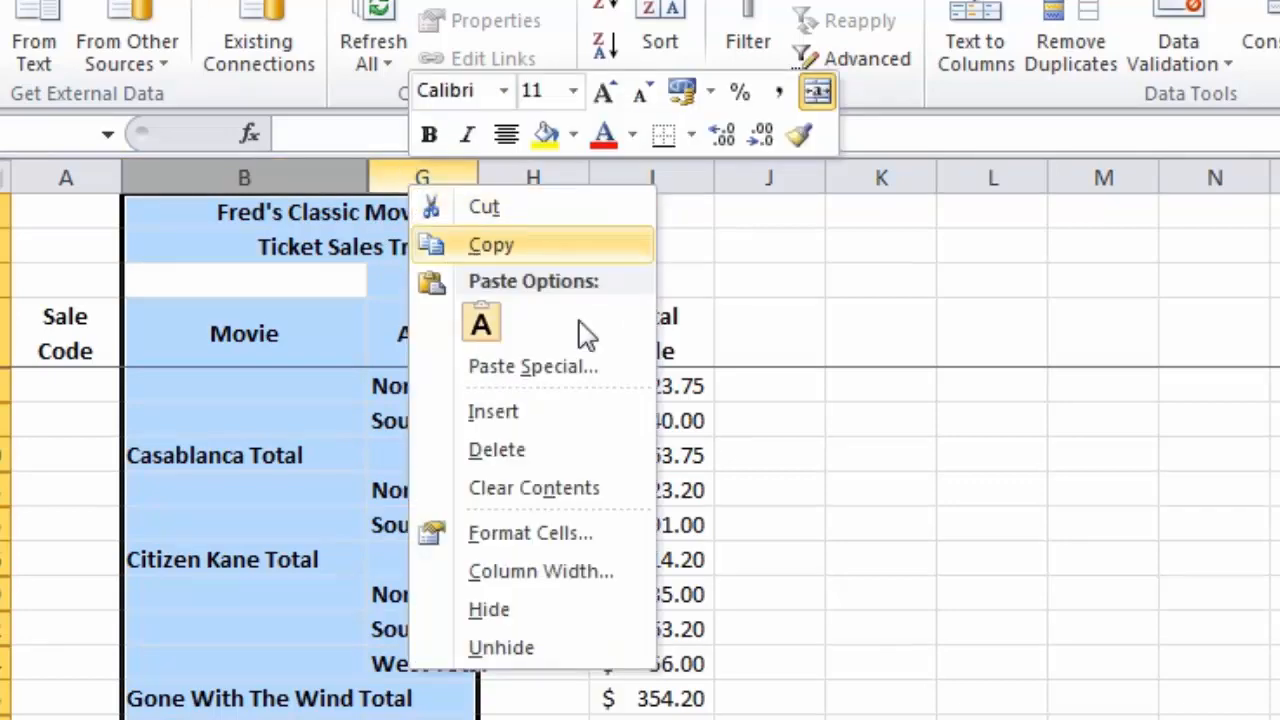
left_click(580, 645)
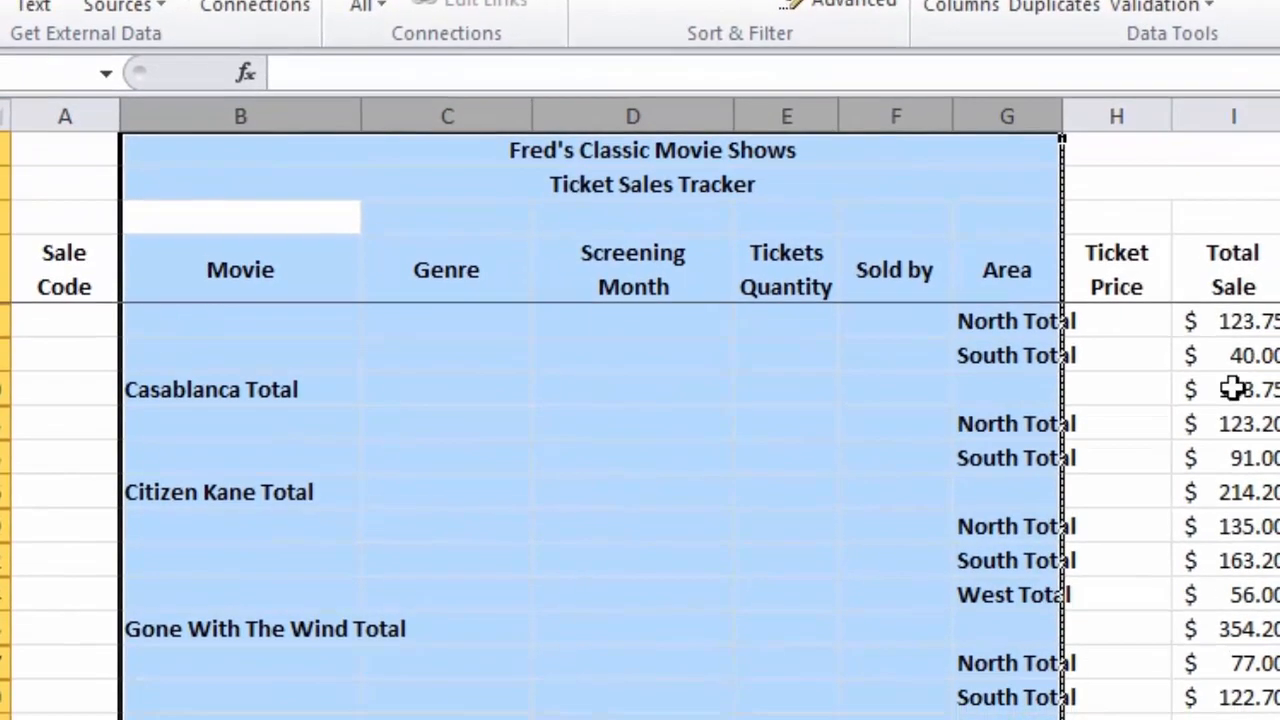
left_click(1240, 358)
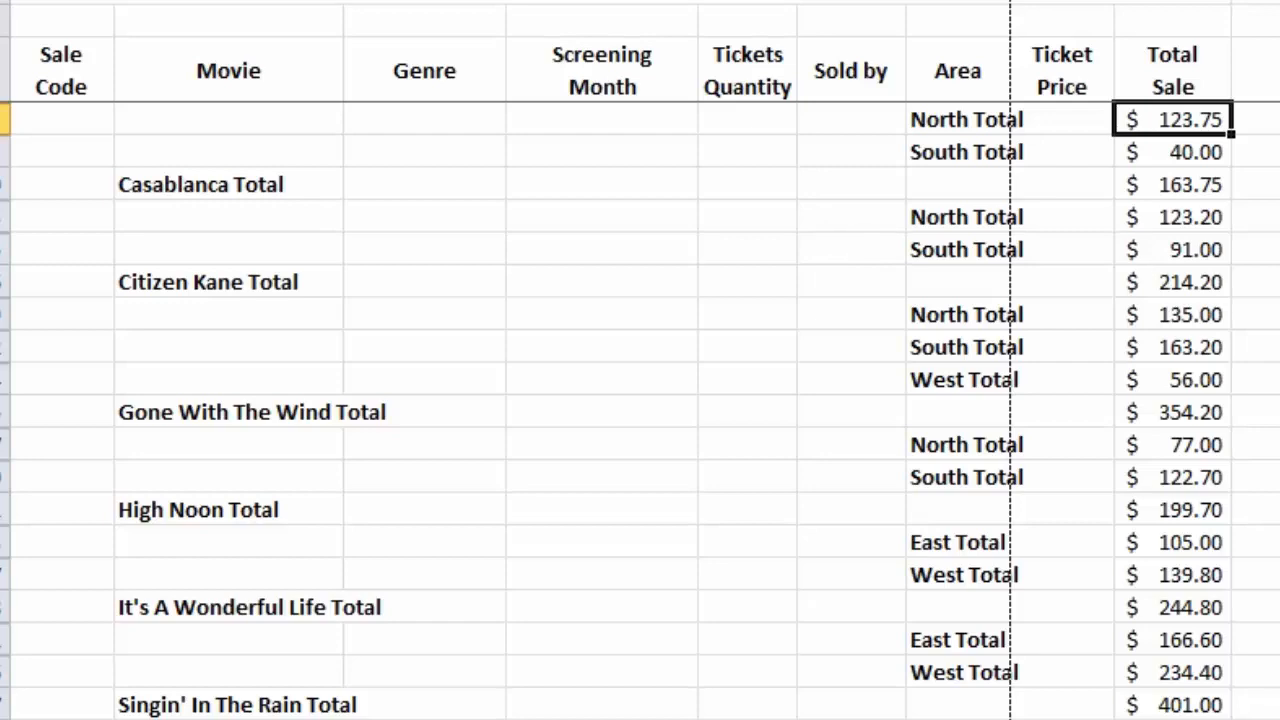
Step: Remove all the movie and area subtotals from the ticket sales list
key("alt+a")
key("b")
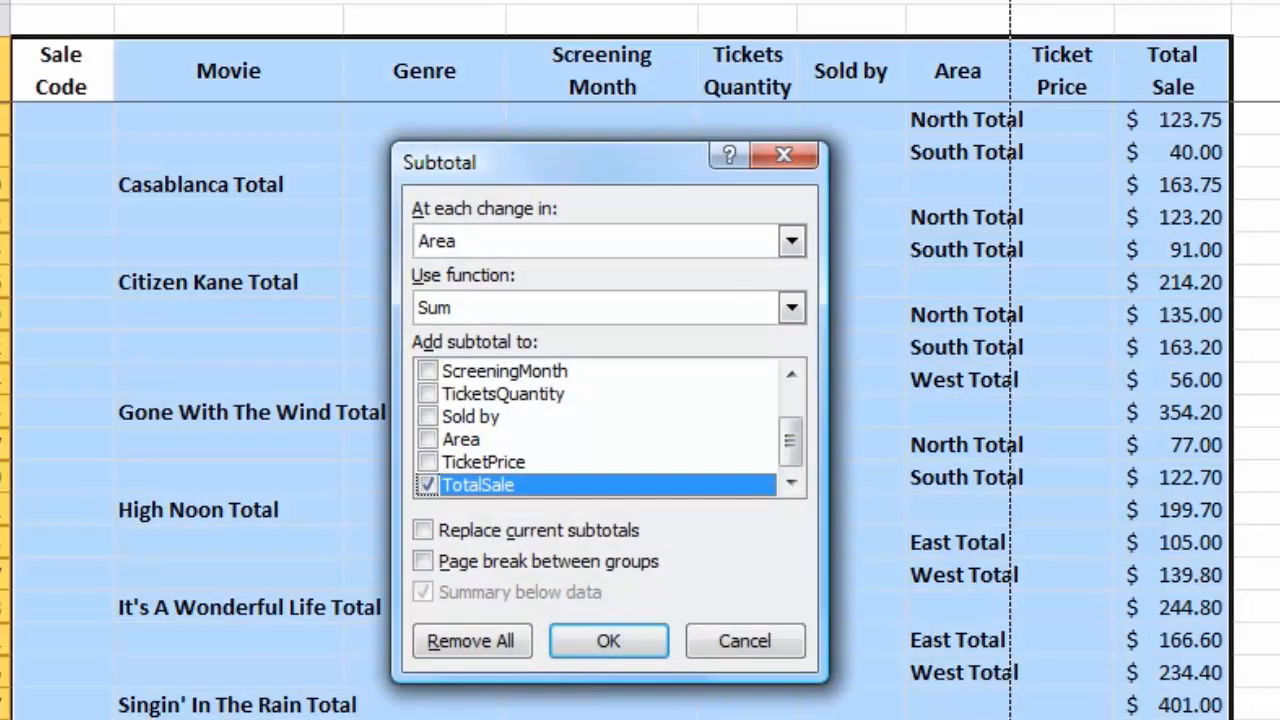
left_click(480, 641)
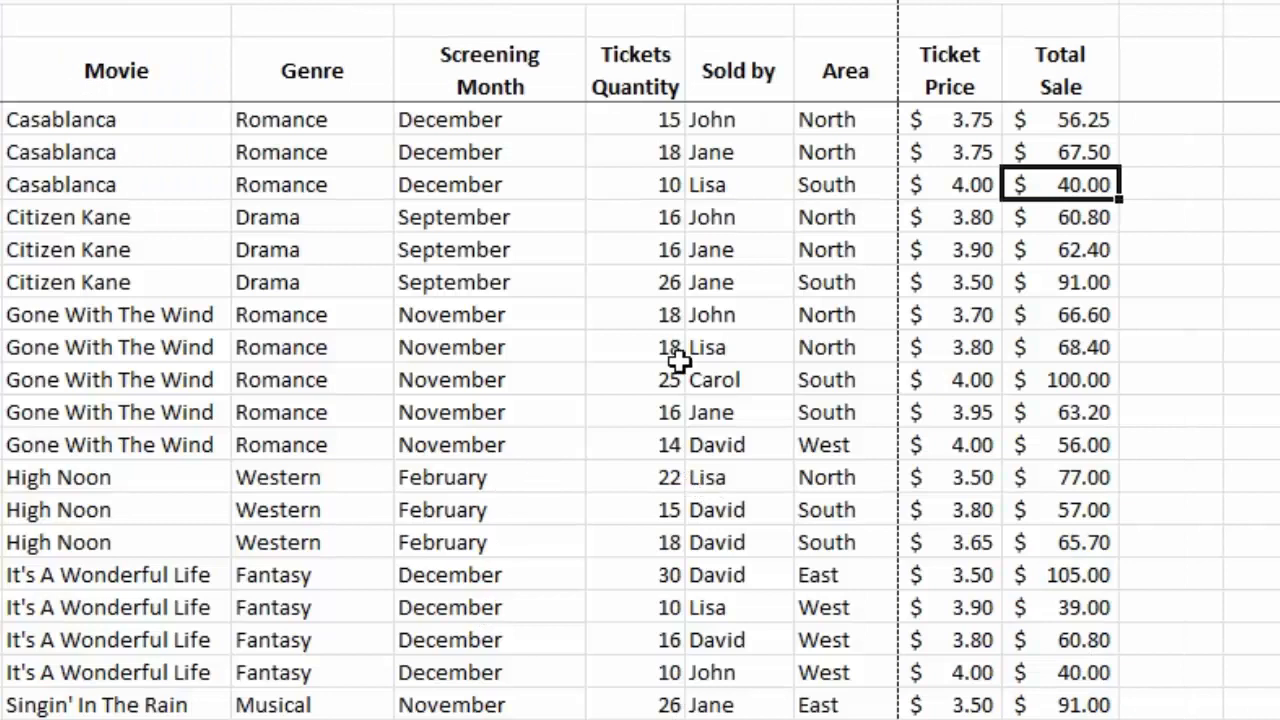
Step: Add Sum subtotals of TotalSale at each change in Movie, with page breaks between groups, replacing current subtotals and keeping the summary below the data
left_click(142, 156)
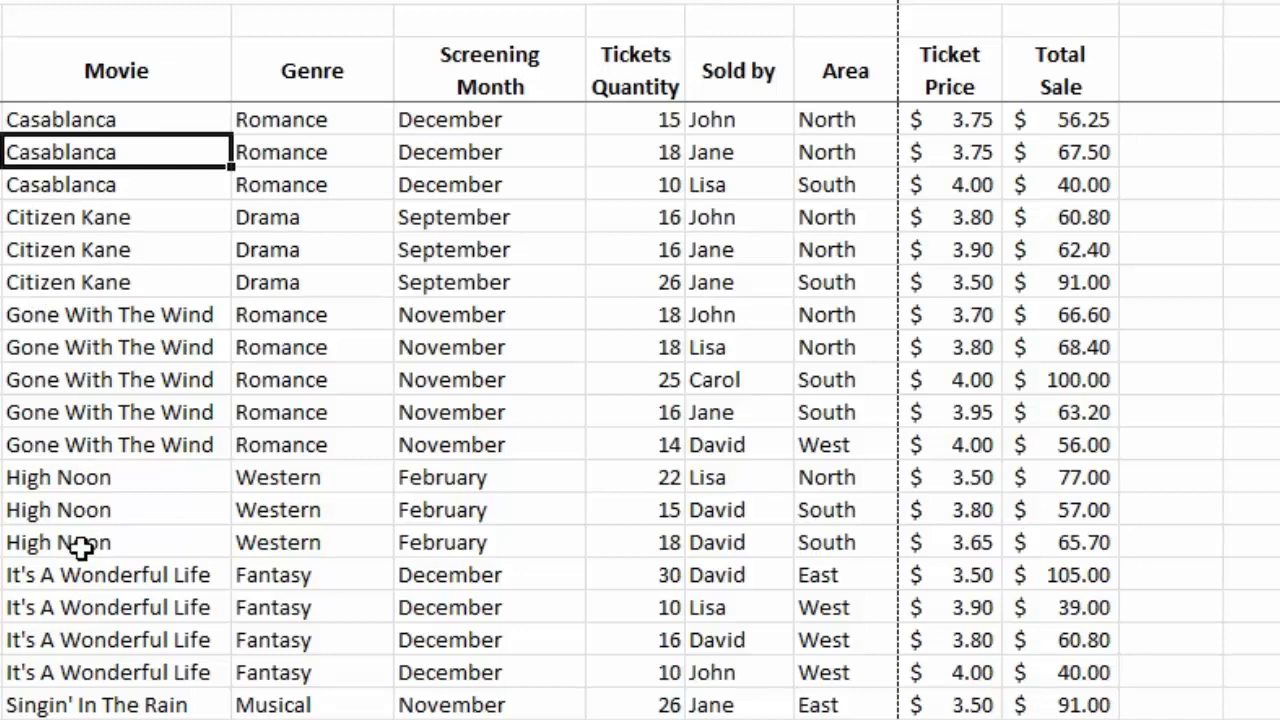
left_click(1040, 2)
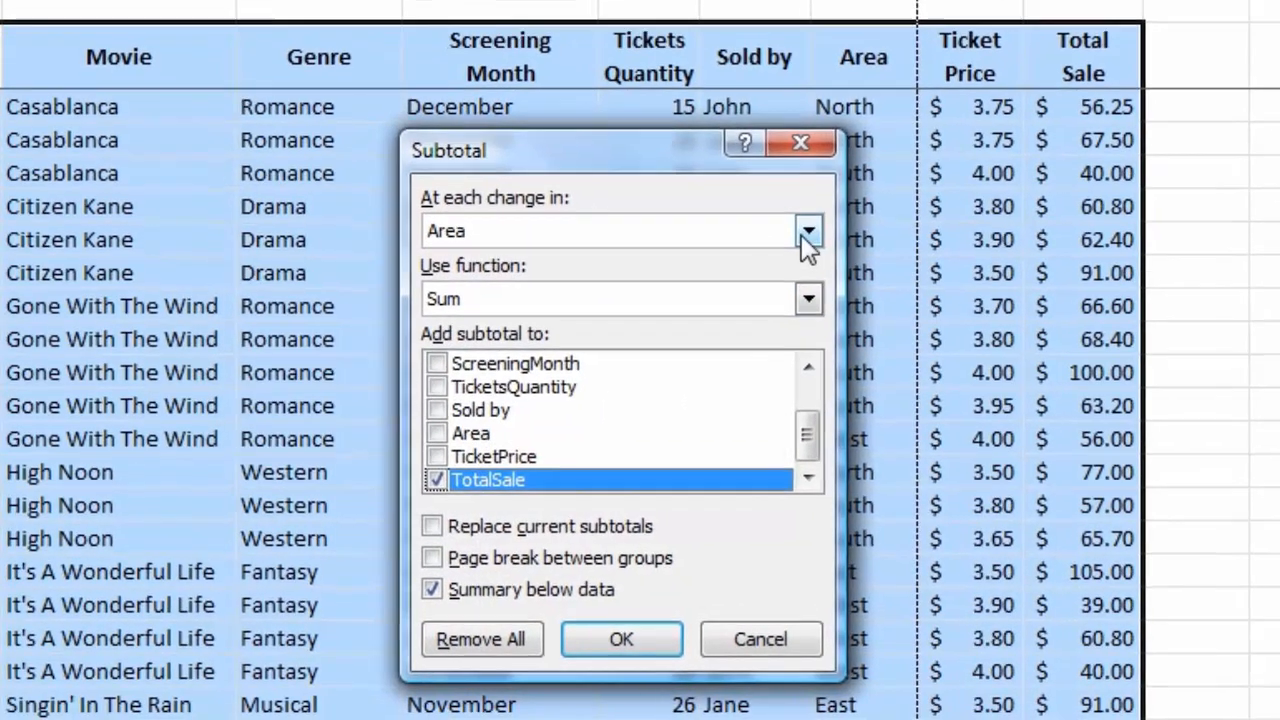
left_click(808, 231)
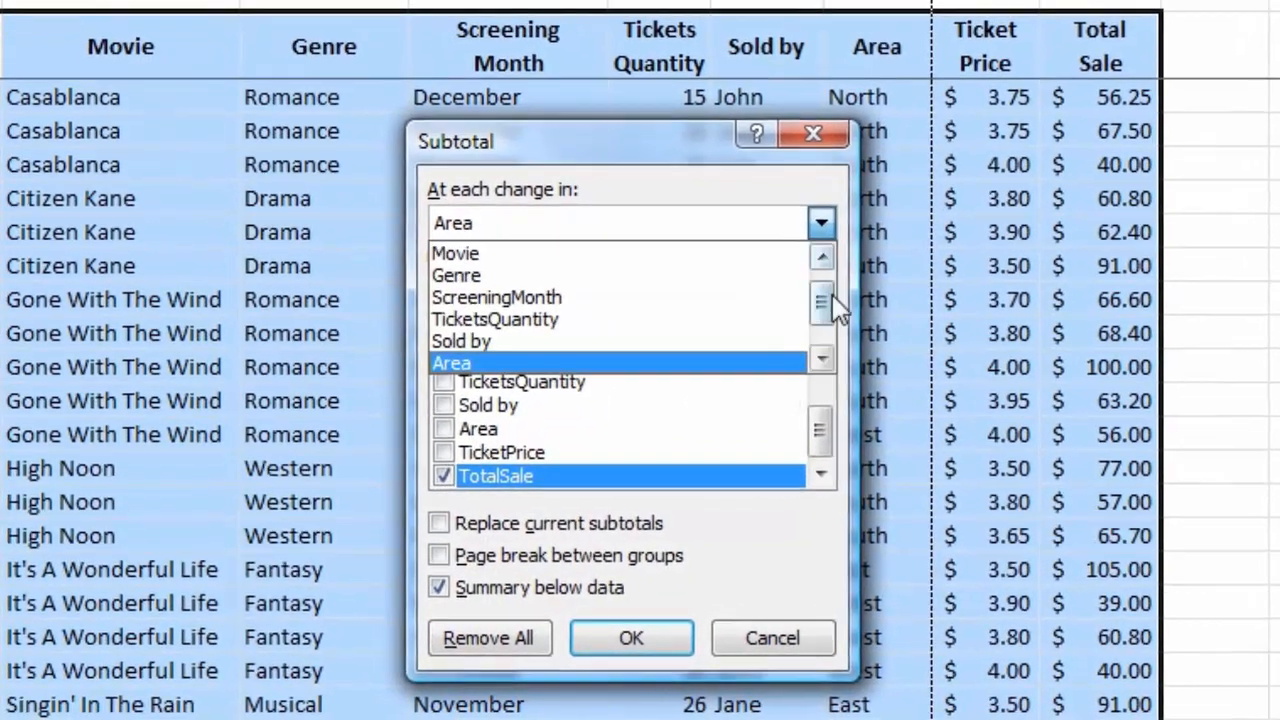
scroll(836, 300, "up", 1)
left_click(540, 267)
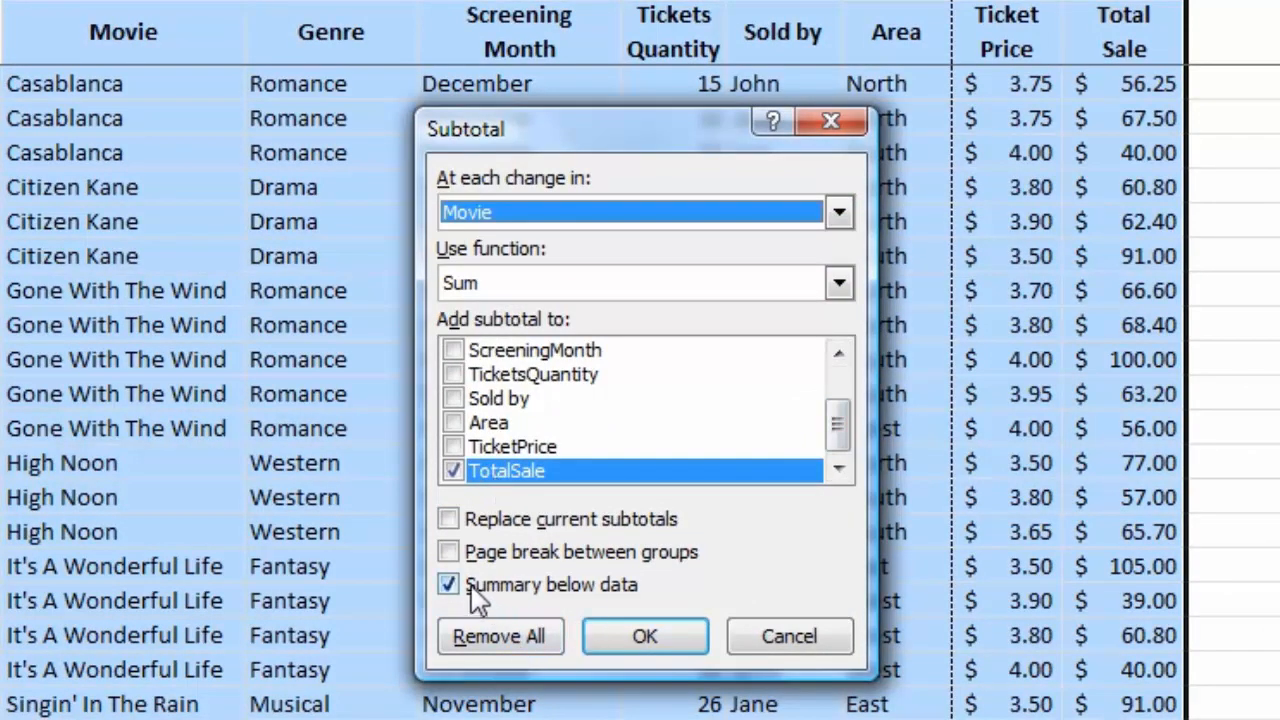
left_click(450, 556)
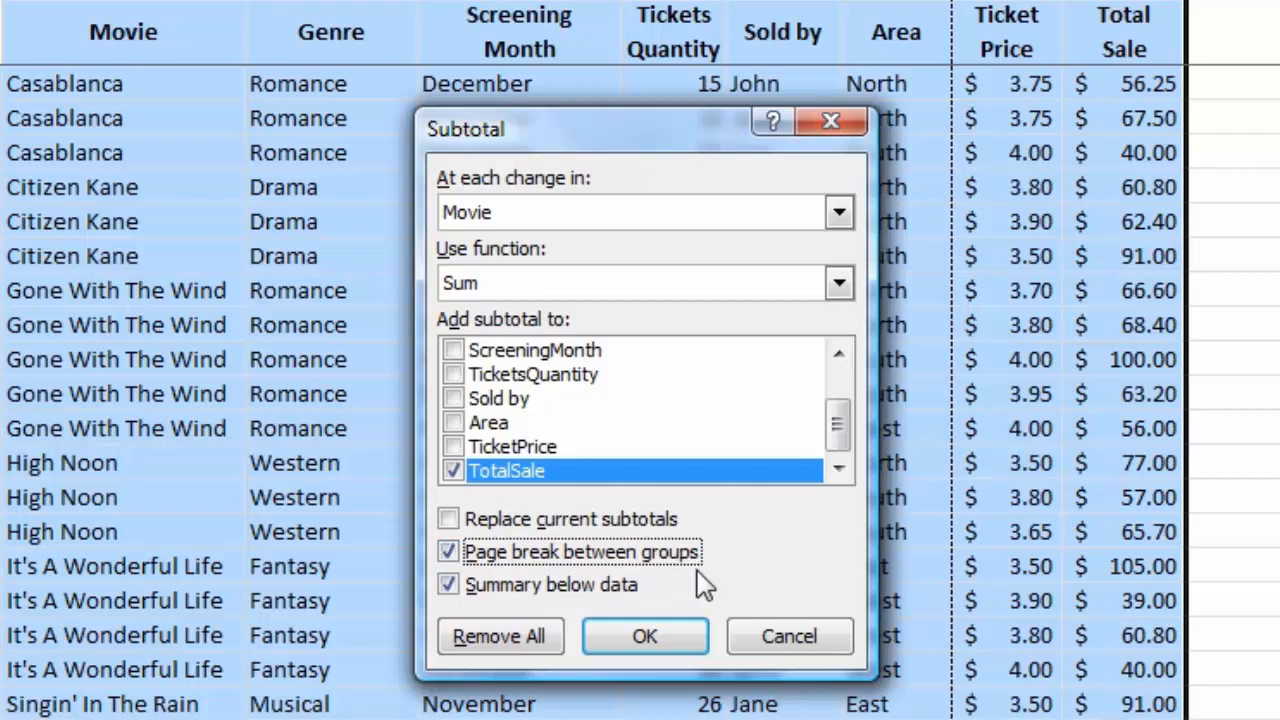
left_click(450, 519)
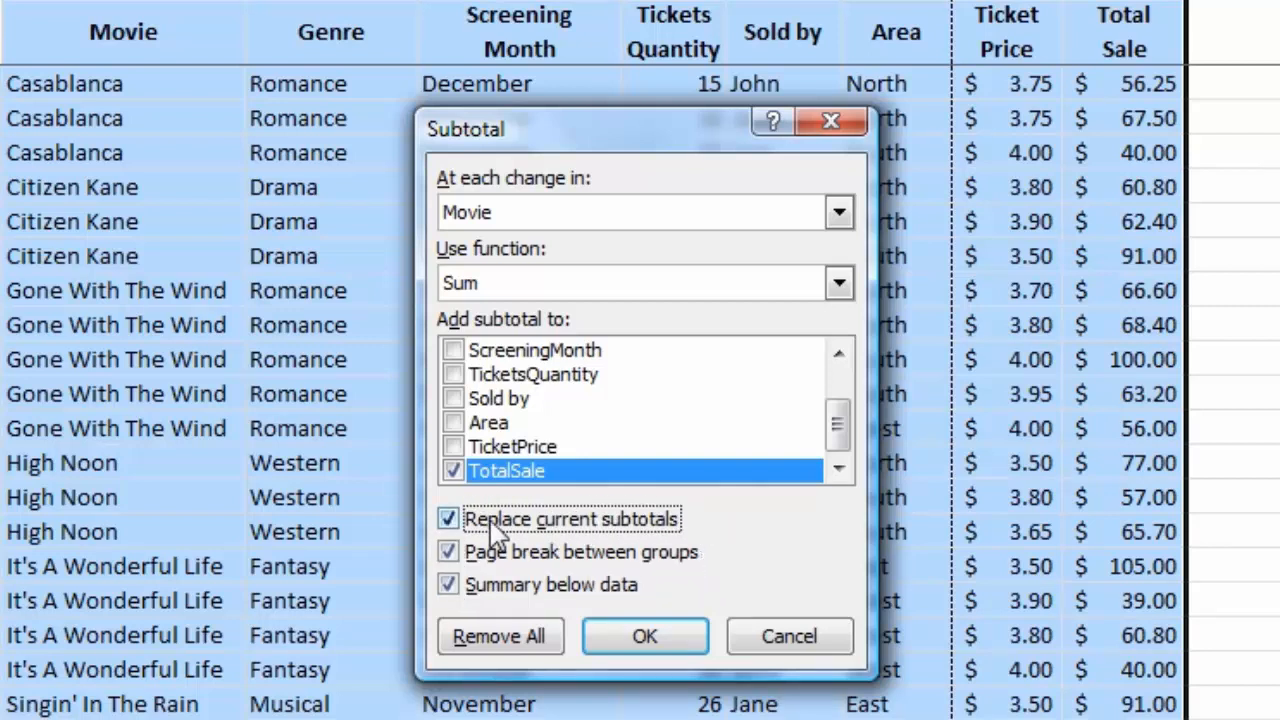
left_click(664, 654)
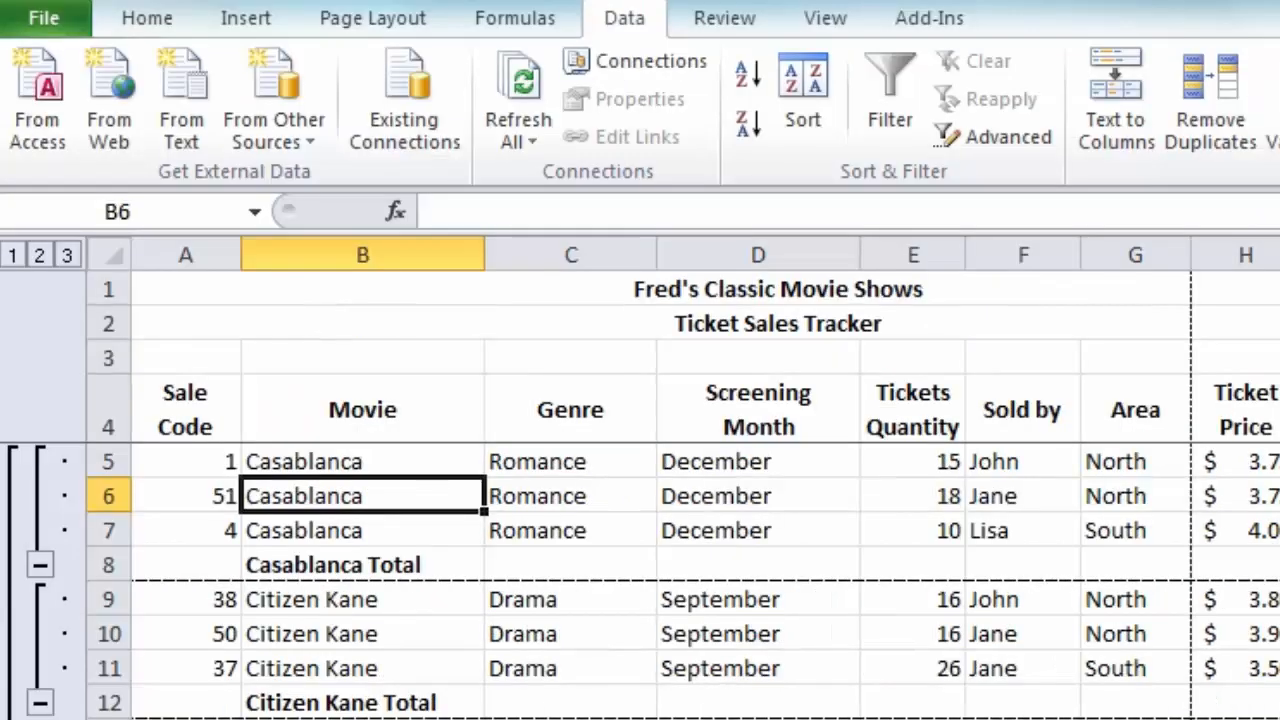
Step: Check the print preview of the movie subtotal report and set the page to landscape orientation
left_click(38, 17)
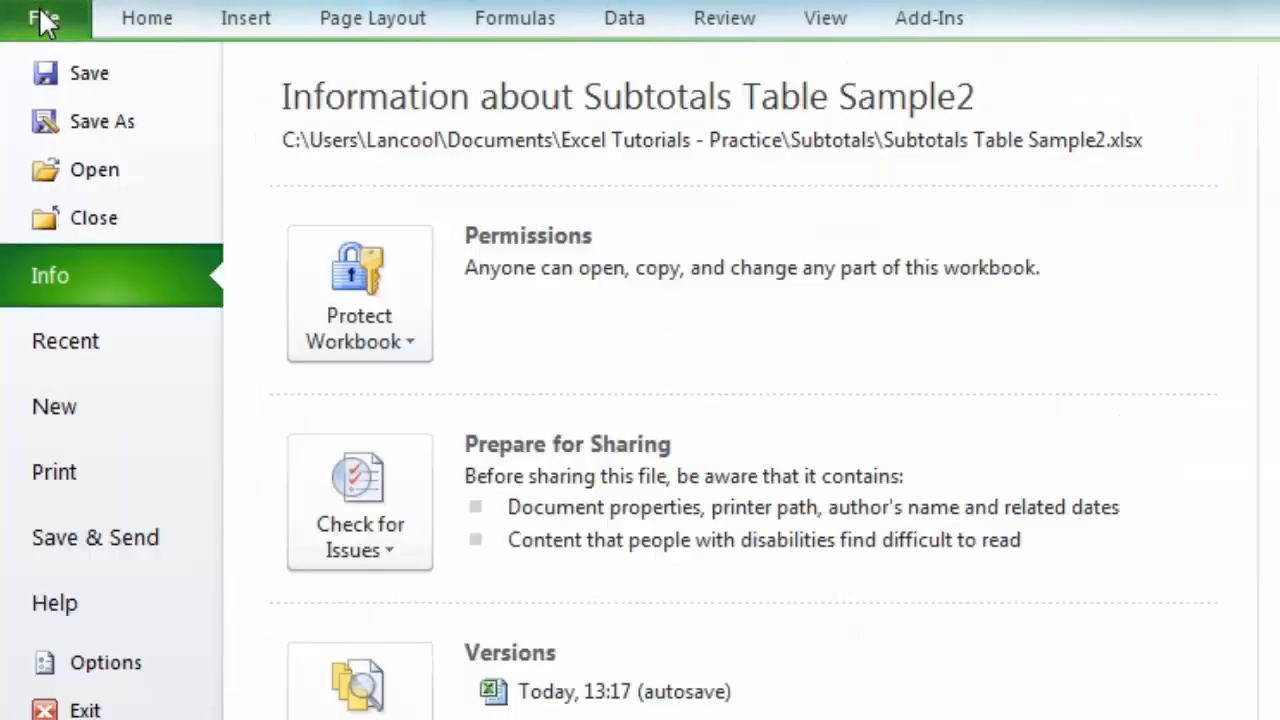
left_click(176, 468)
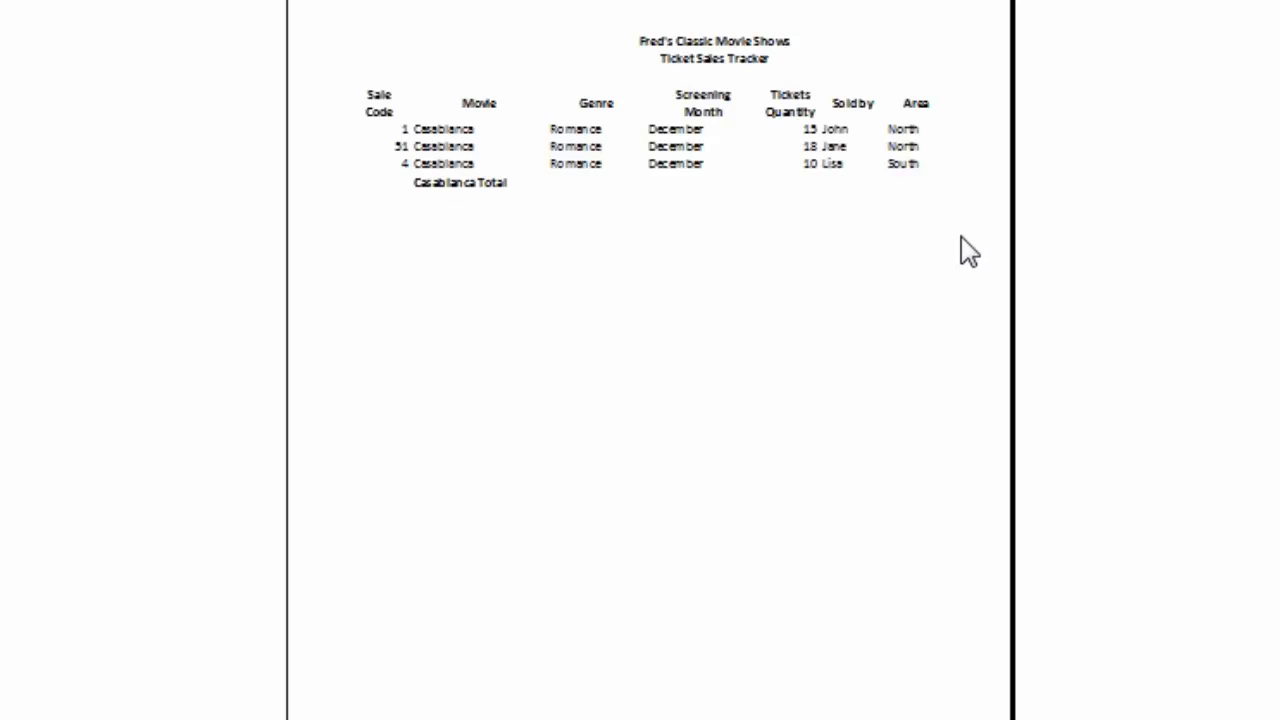
left_click(530, 420)
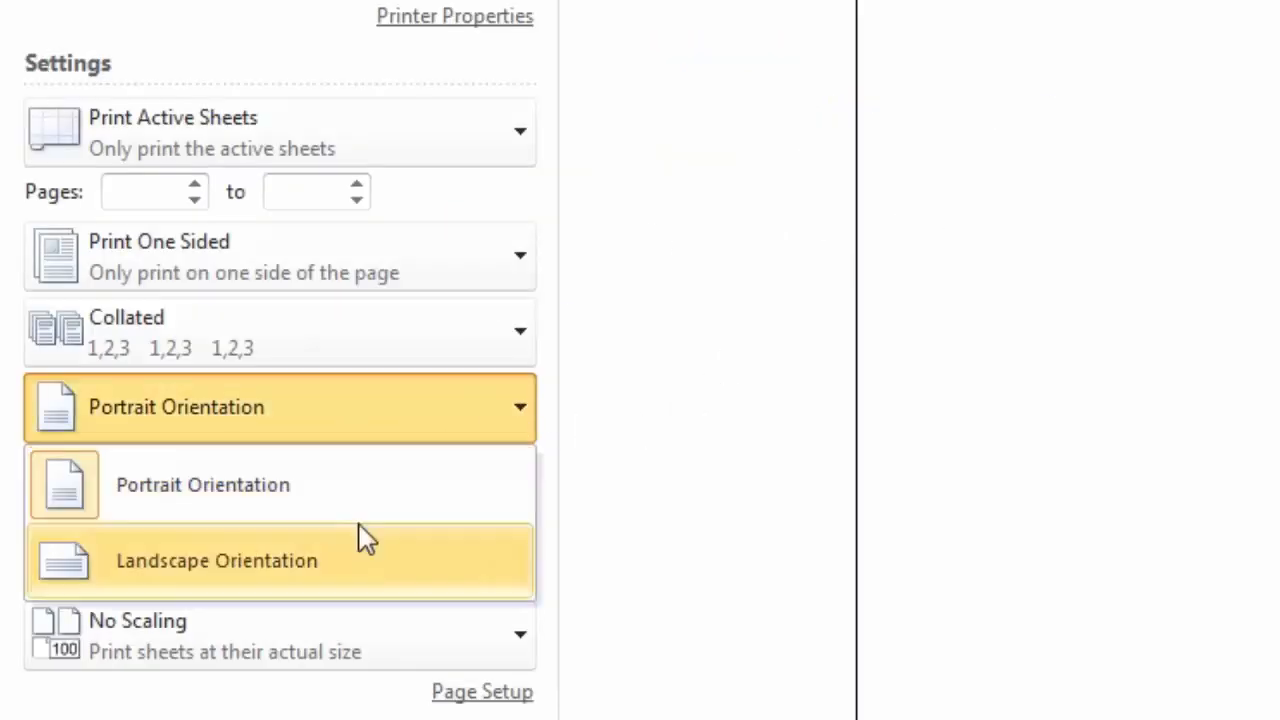
left_click(340, 560)
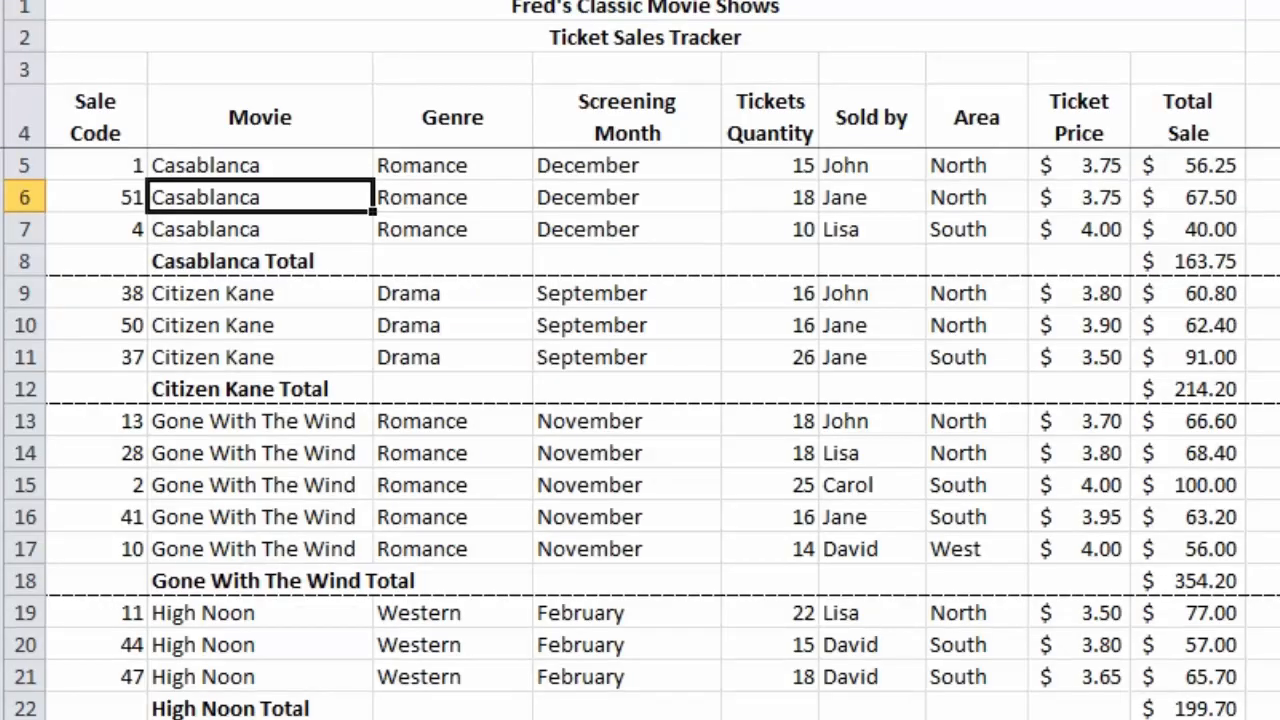
Step: Remove all the movie subtotals from the ticket sales list and sort it by Sale Code in ascending order
left_click(1170, 2)
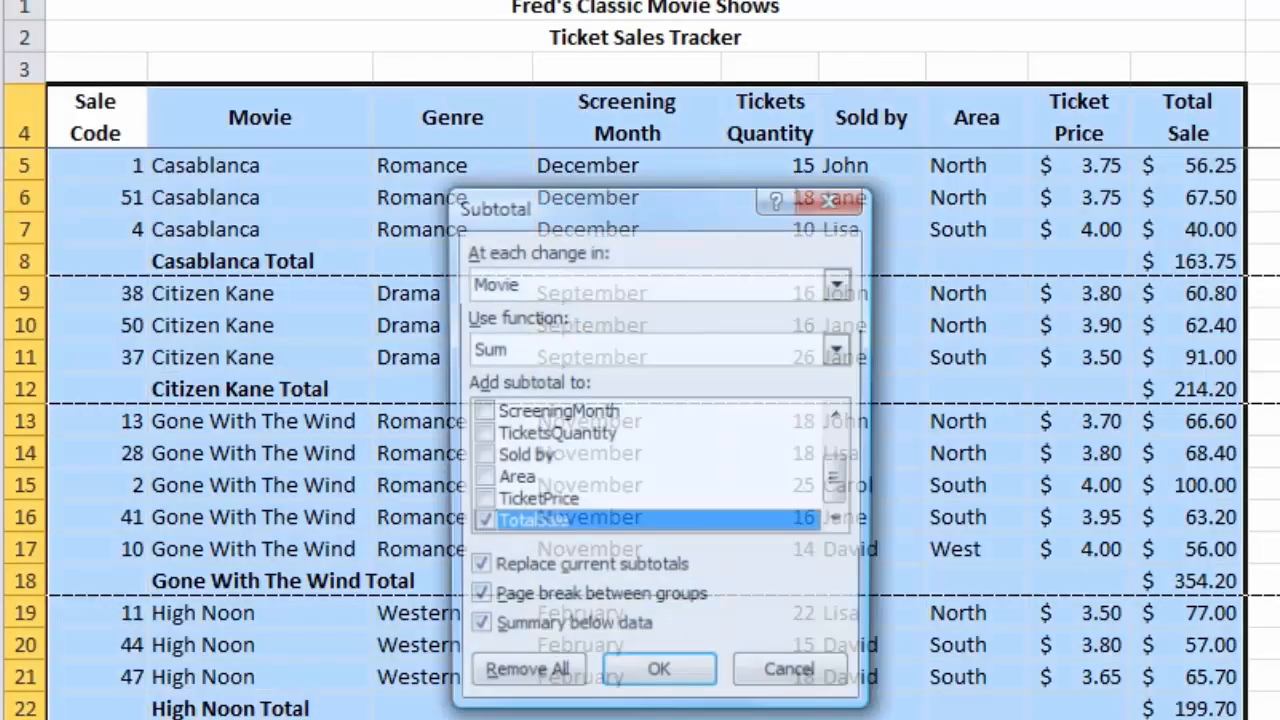
left_click(502, 676)
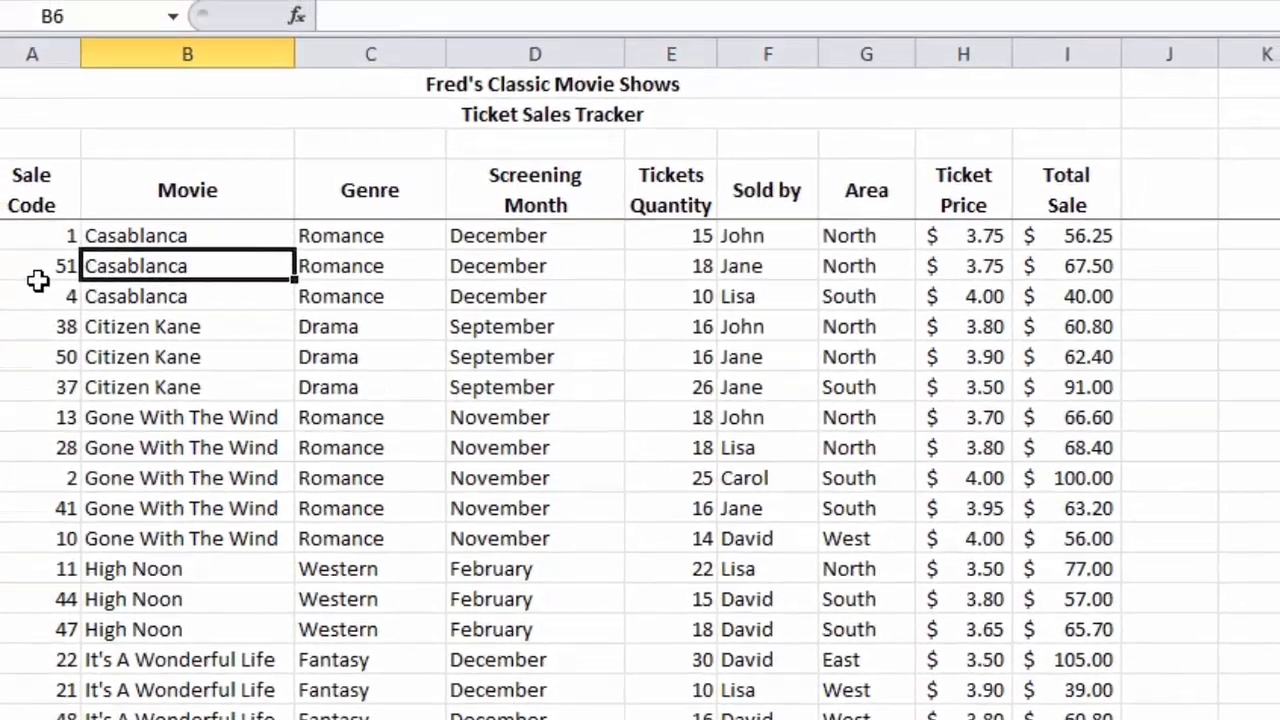
left_click(40, 294)
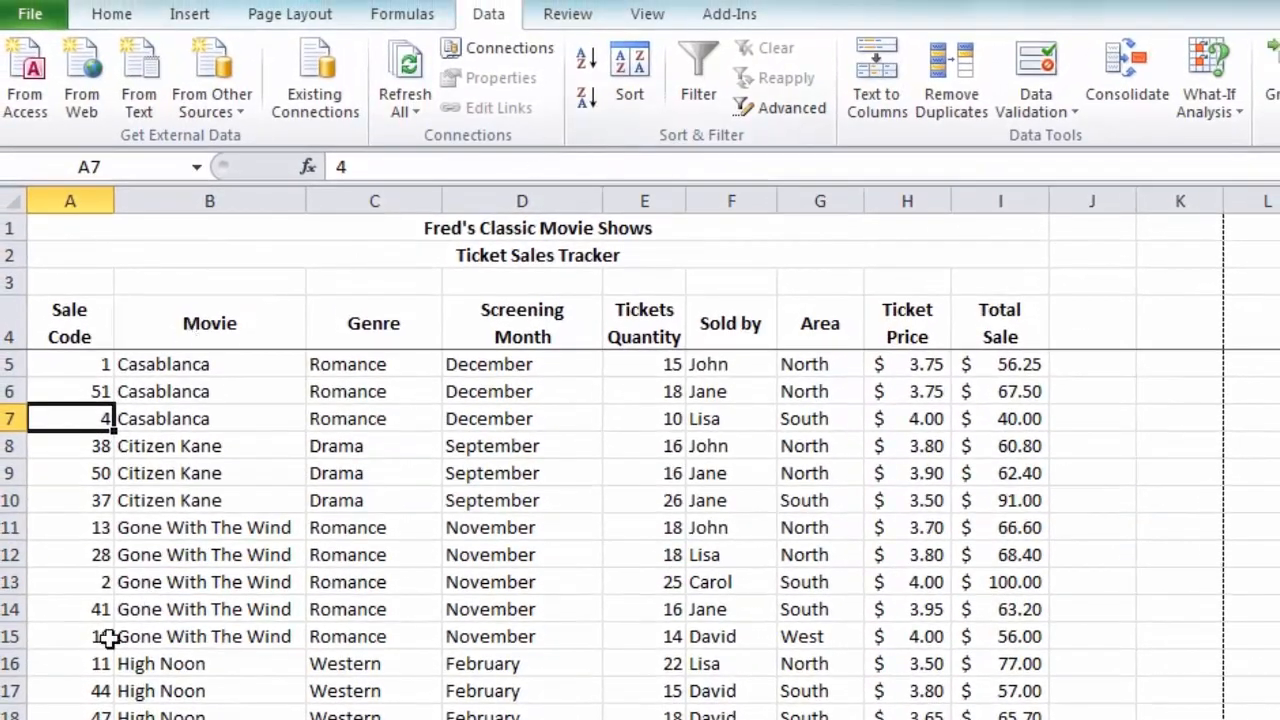
left_click(586, 62)
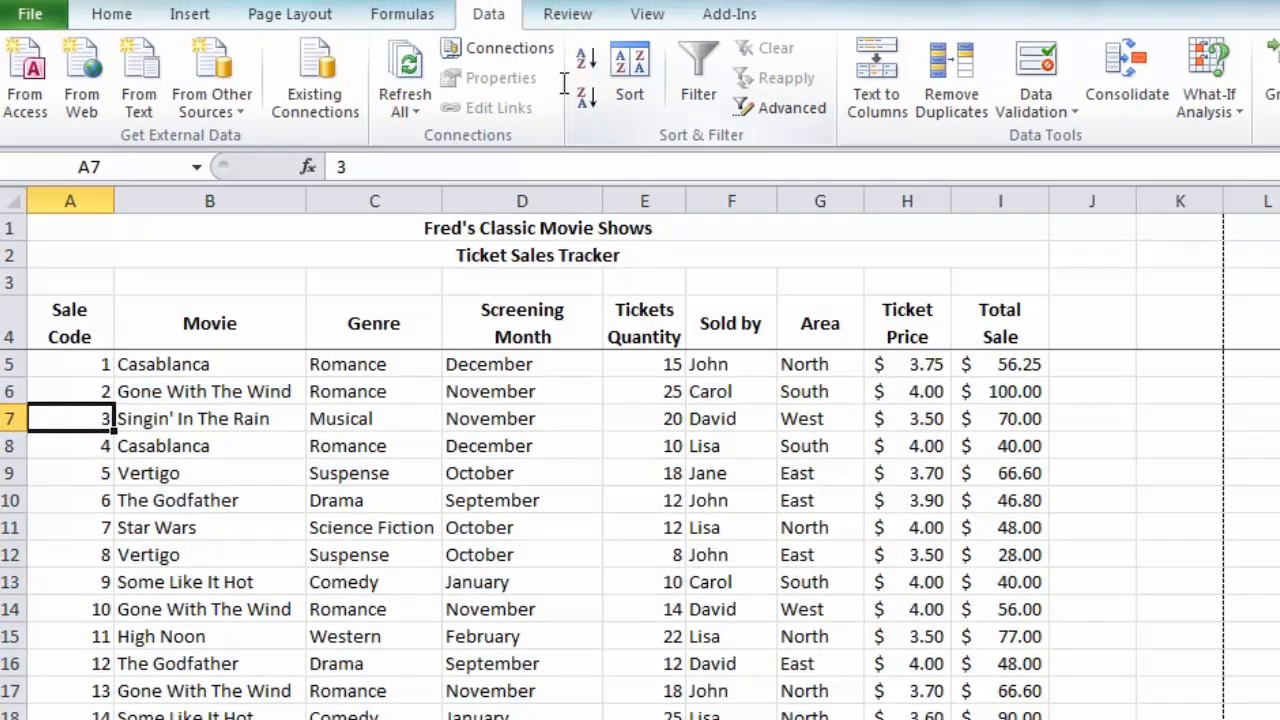